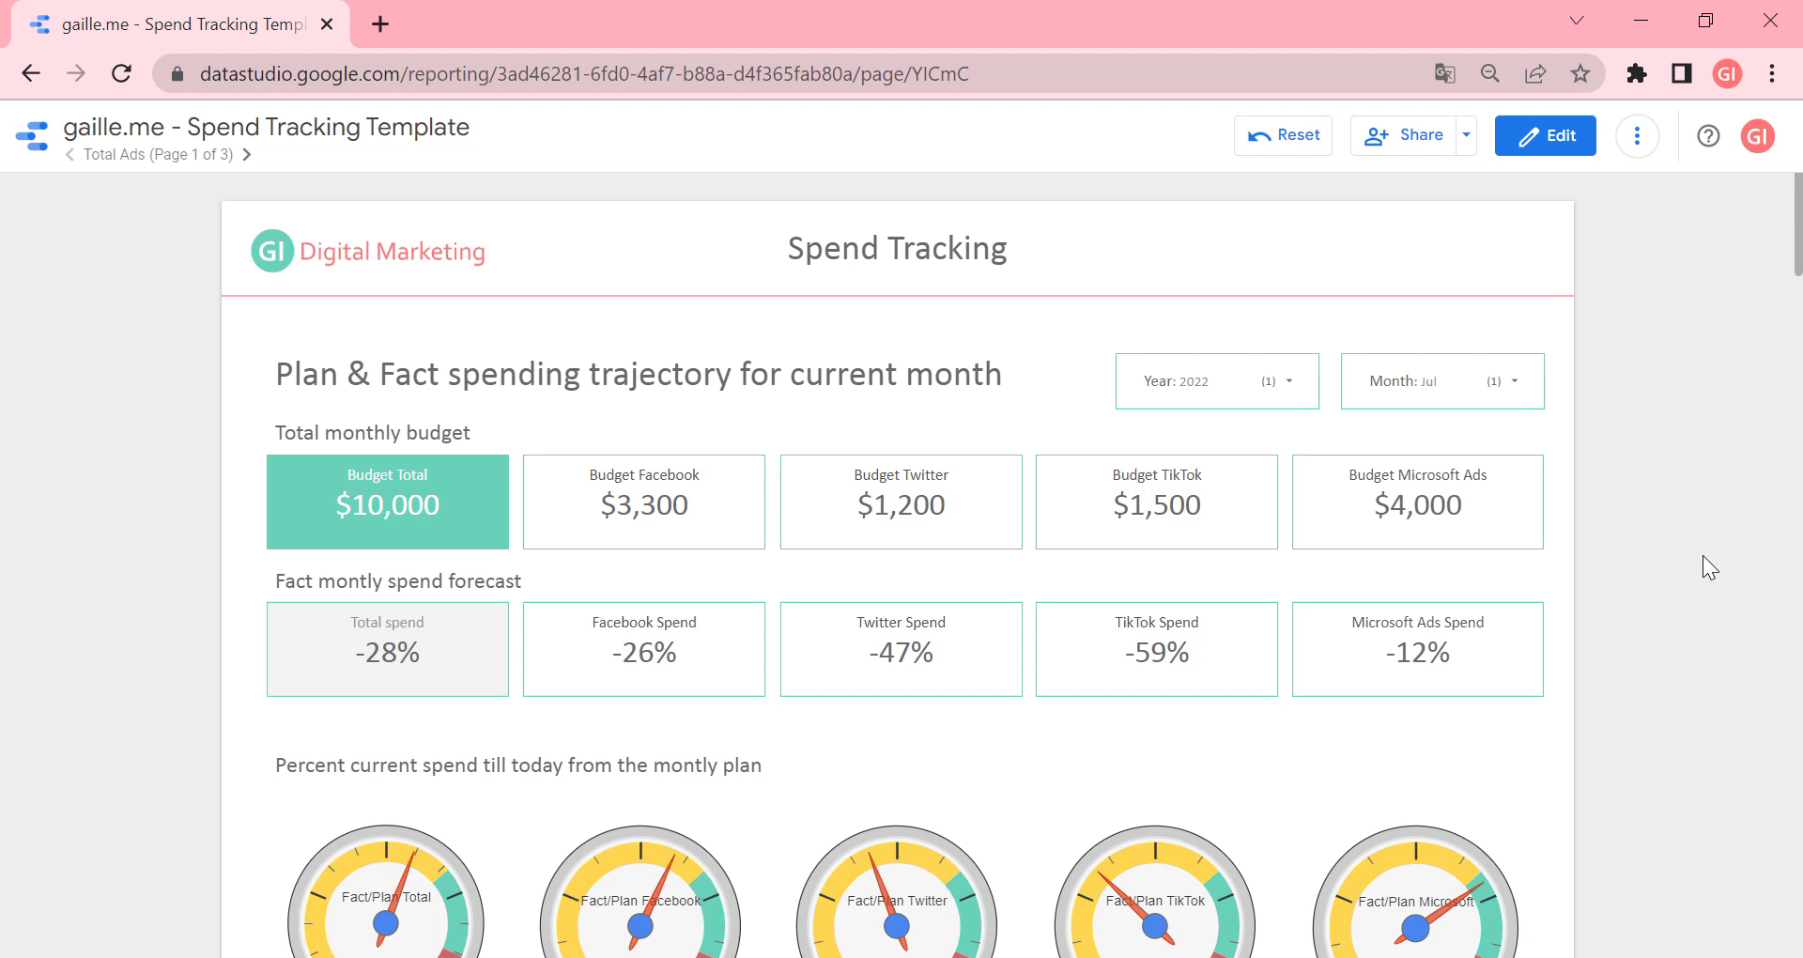
Step: Check the report's page list and the available year and month filter options
left_click(188, 156)
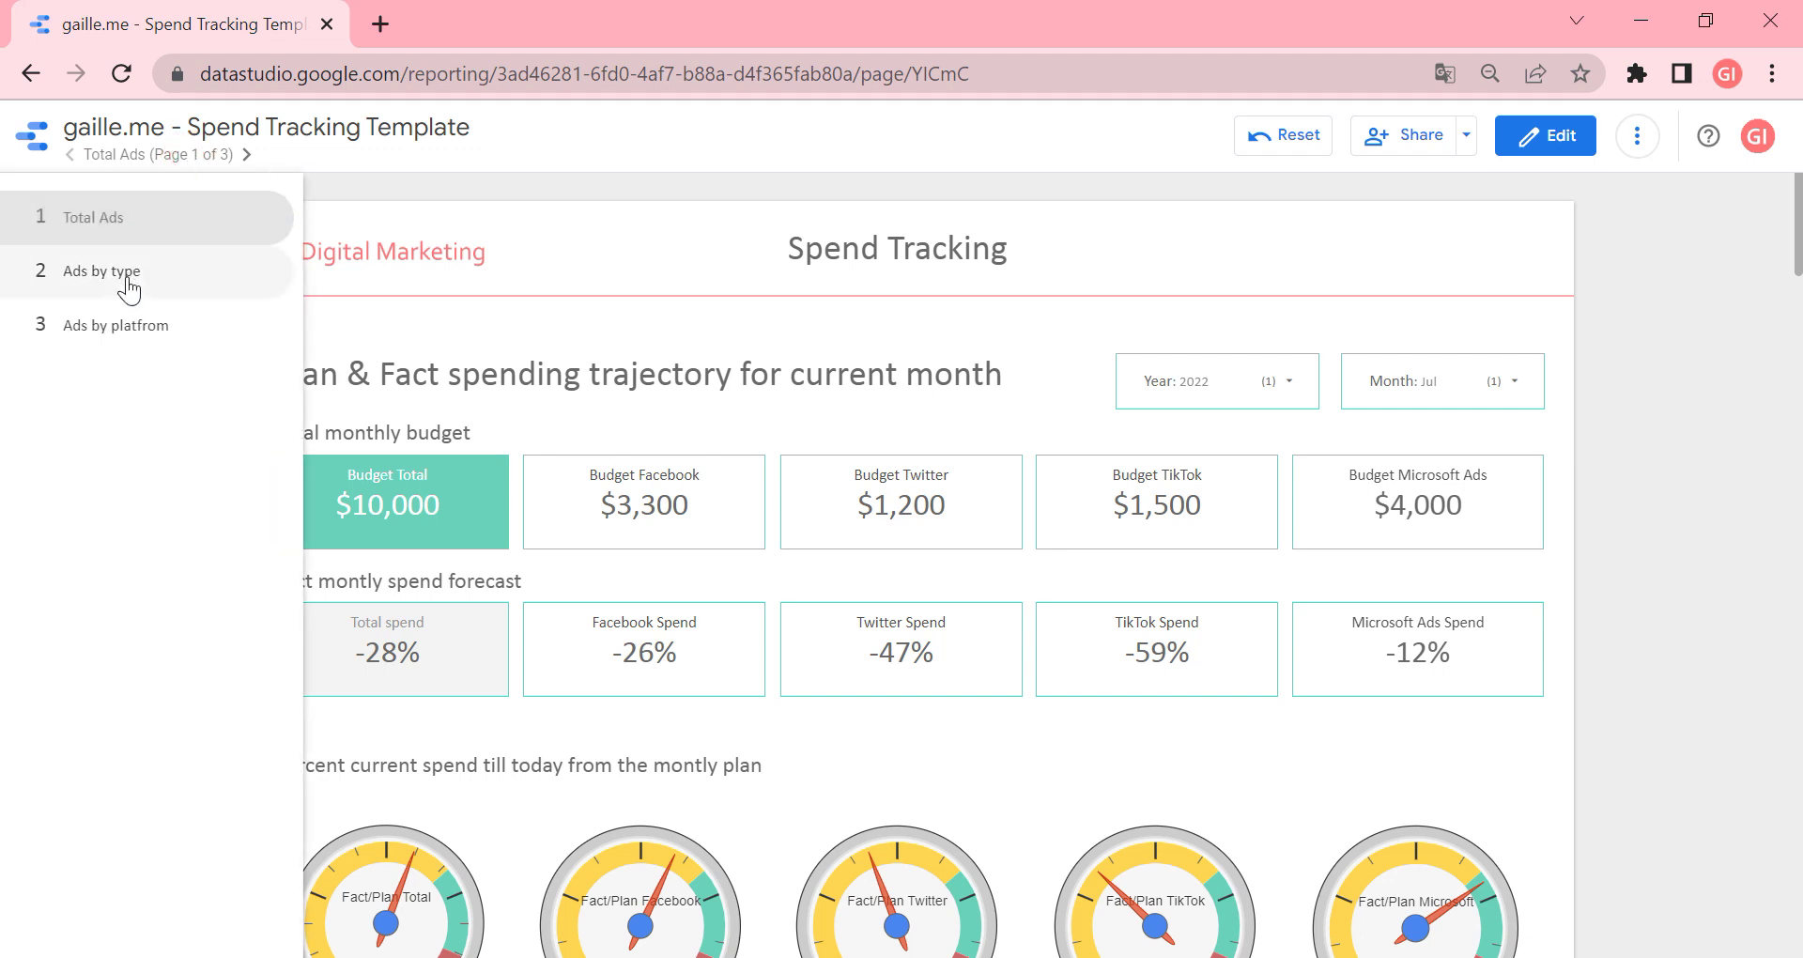
left_click(1775, 390)
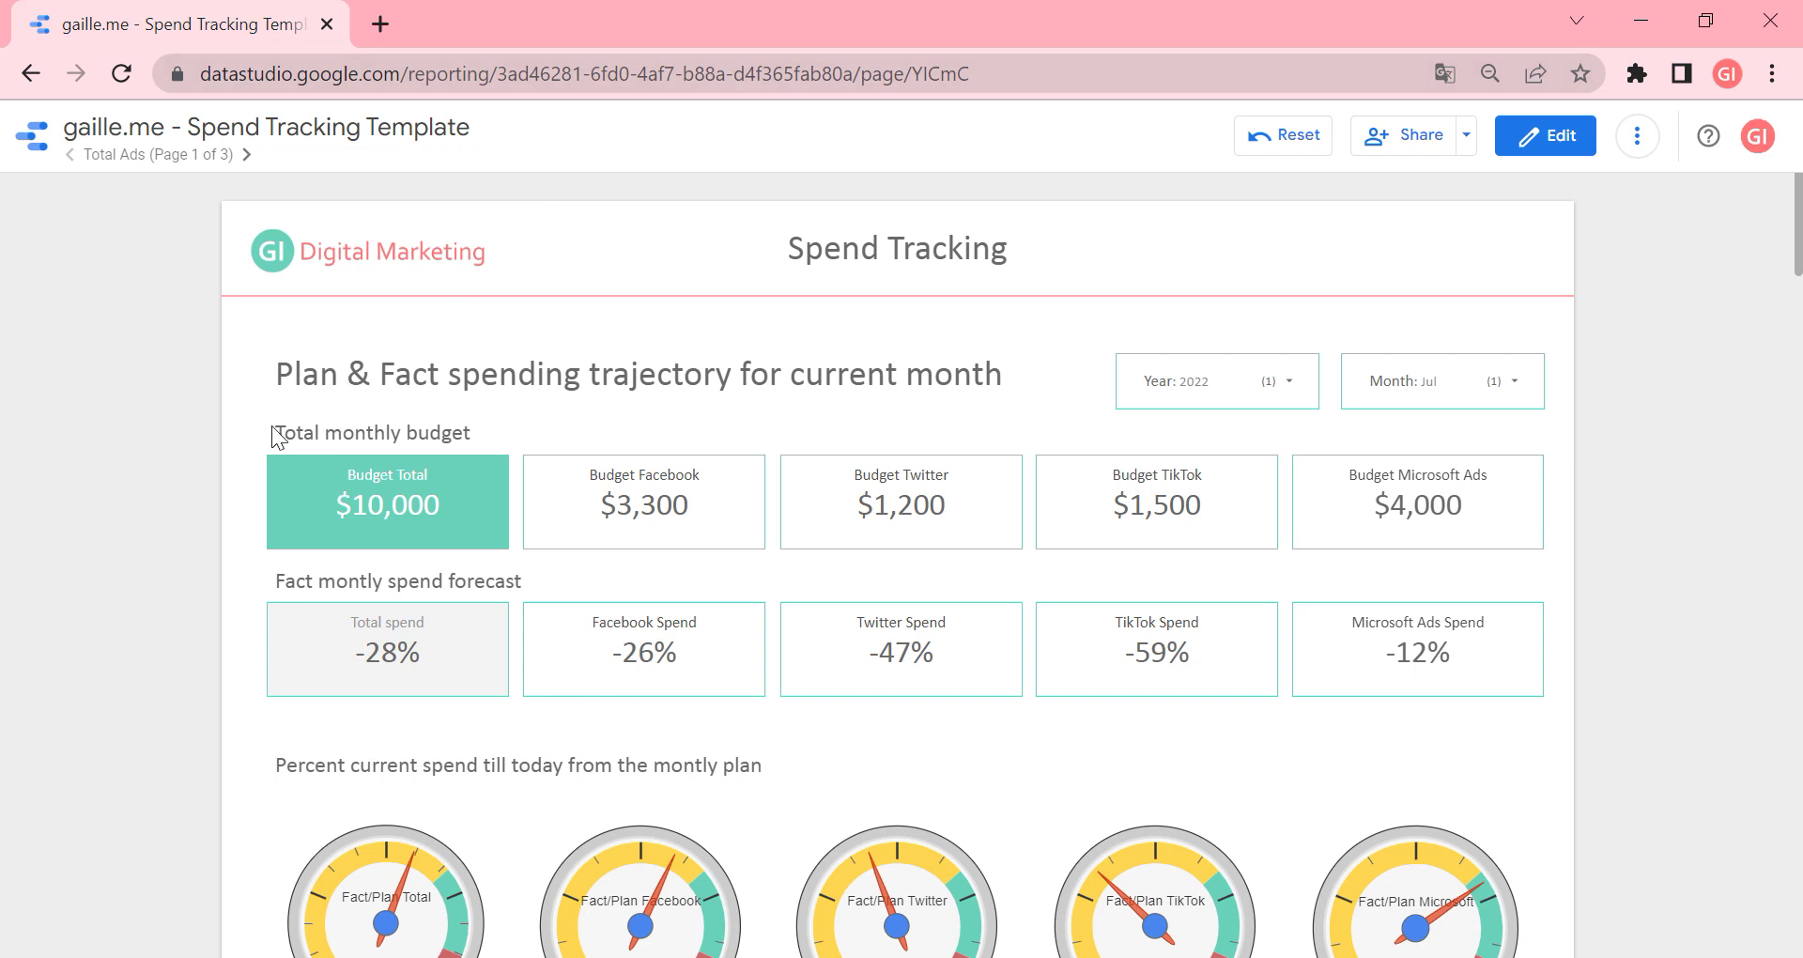
left_click_drag(263, 432, 614, 417)
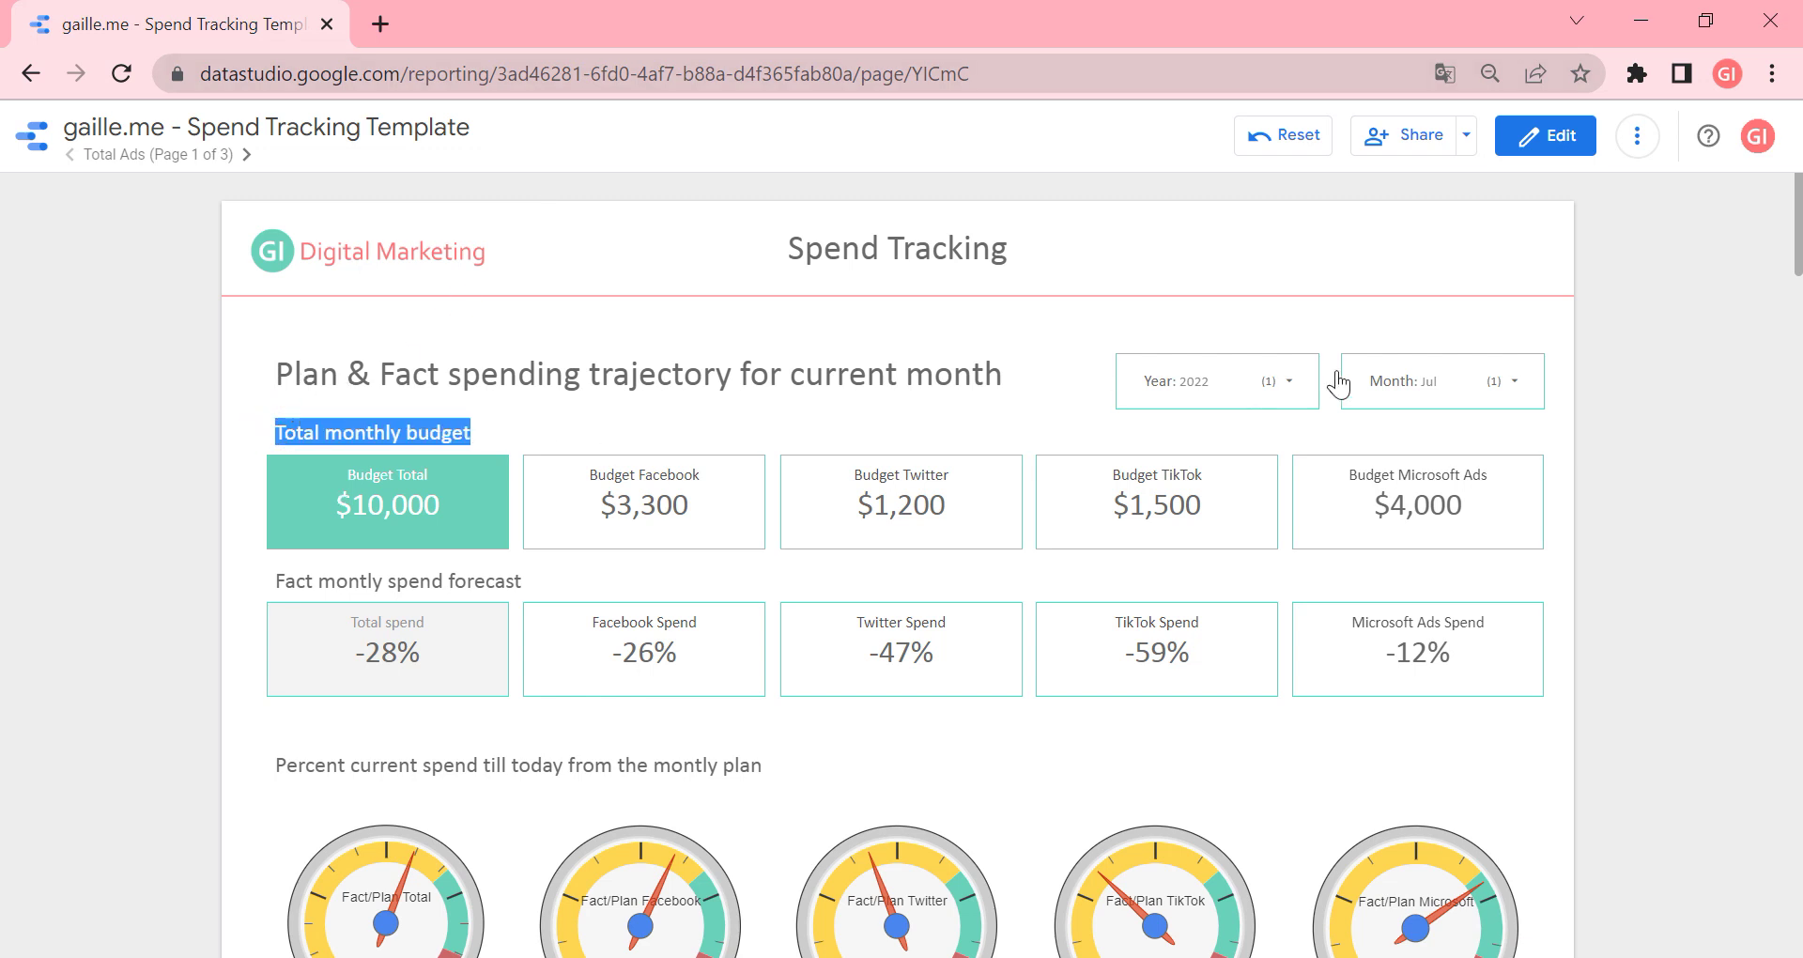
left_click(1281, 353)
left_click(1283, 371)
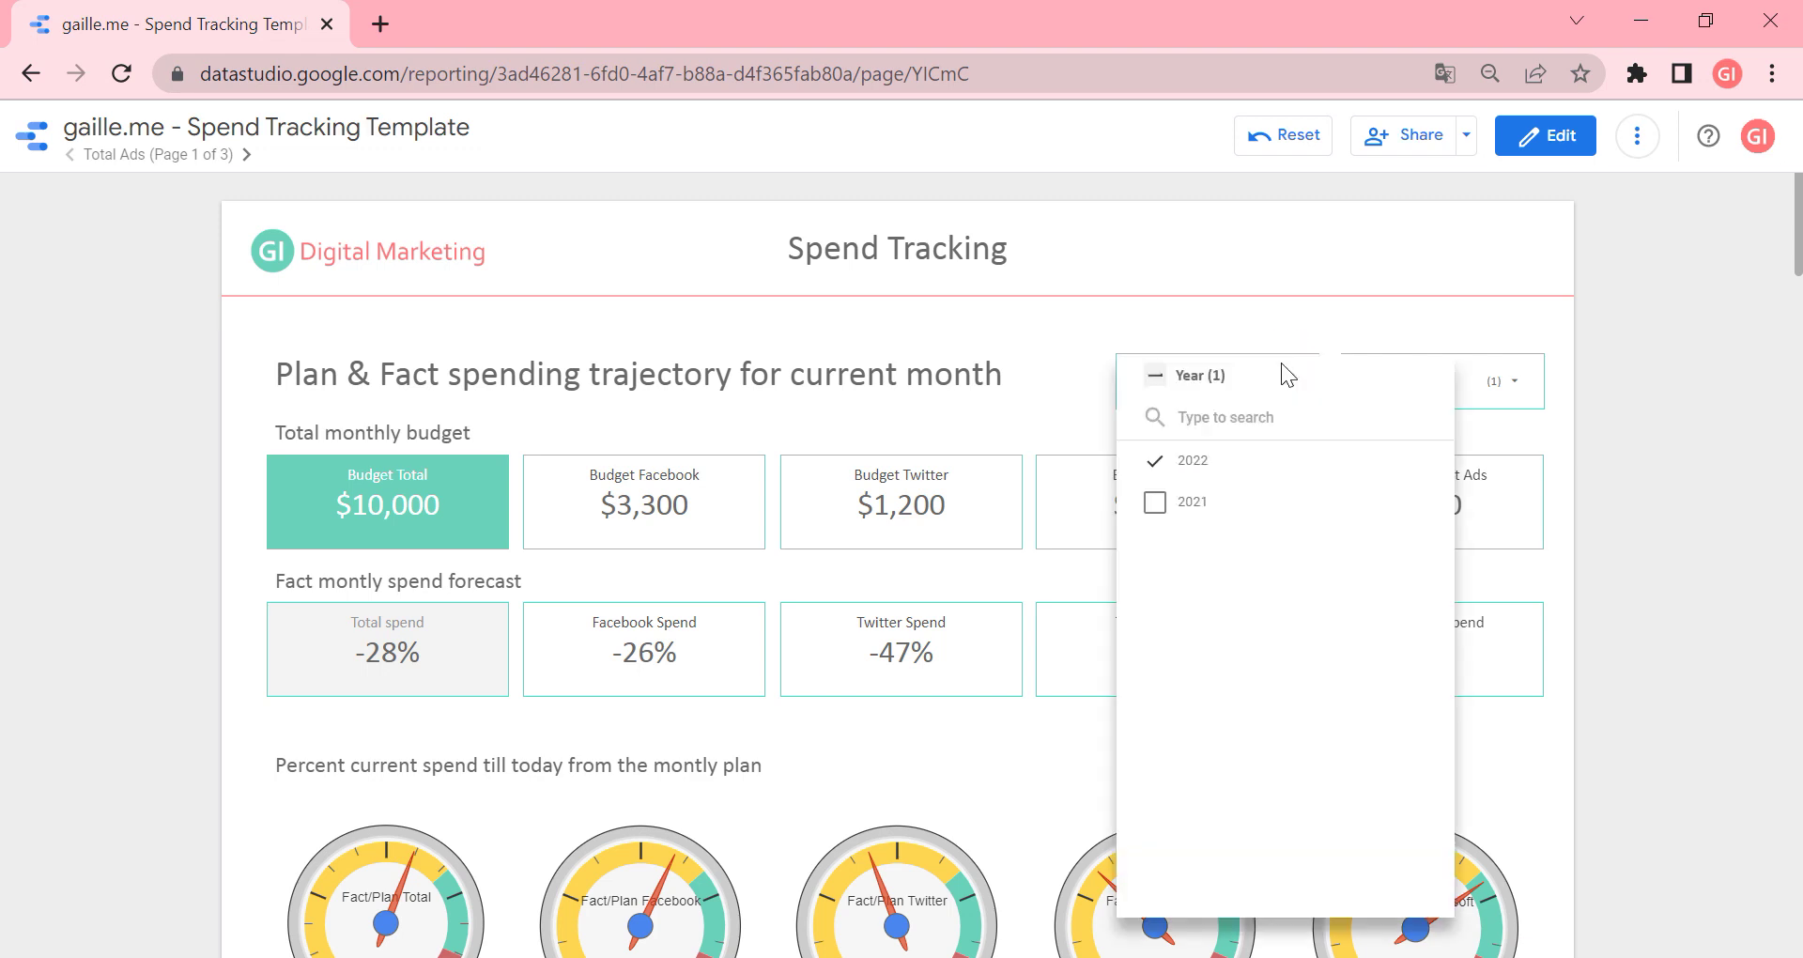
left_click(1655, 402)
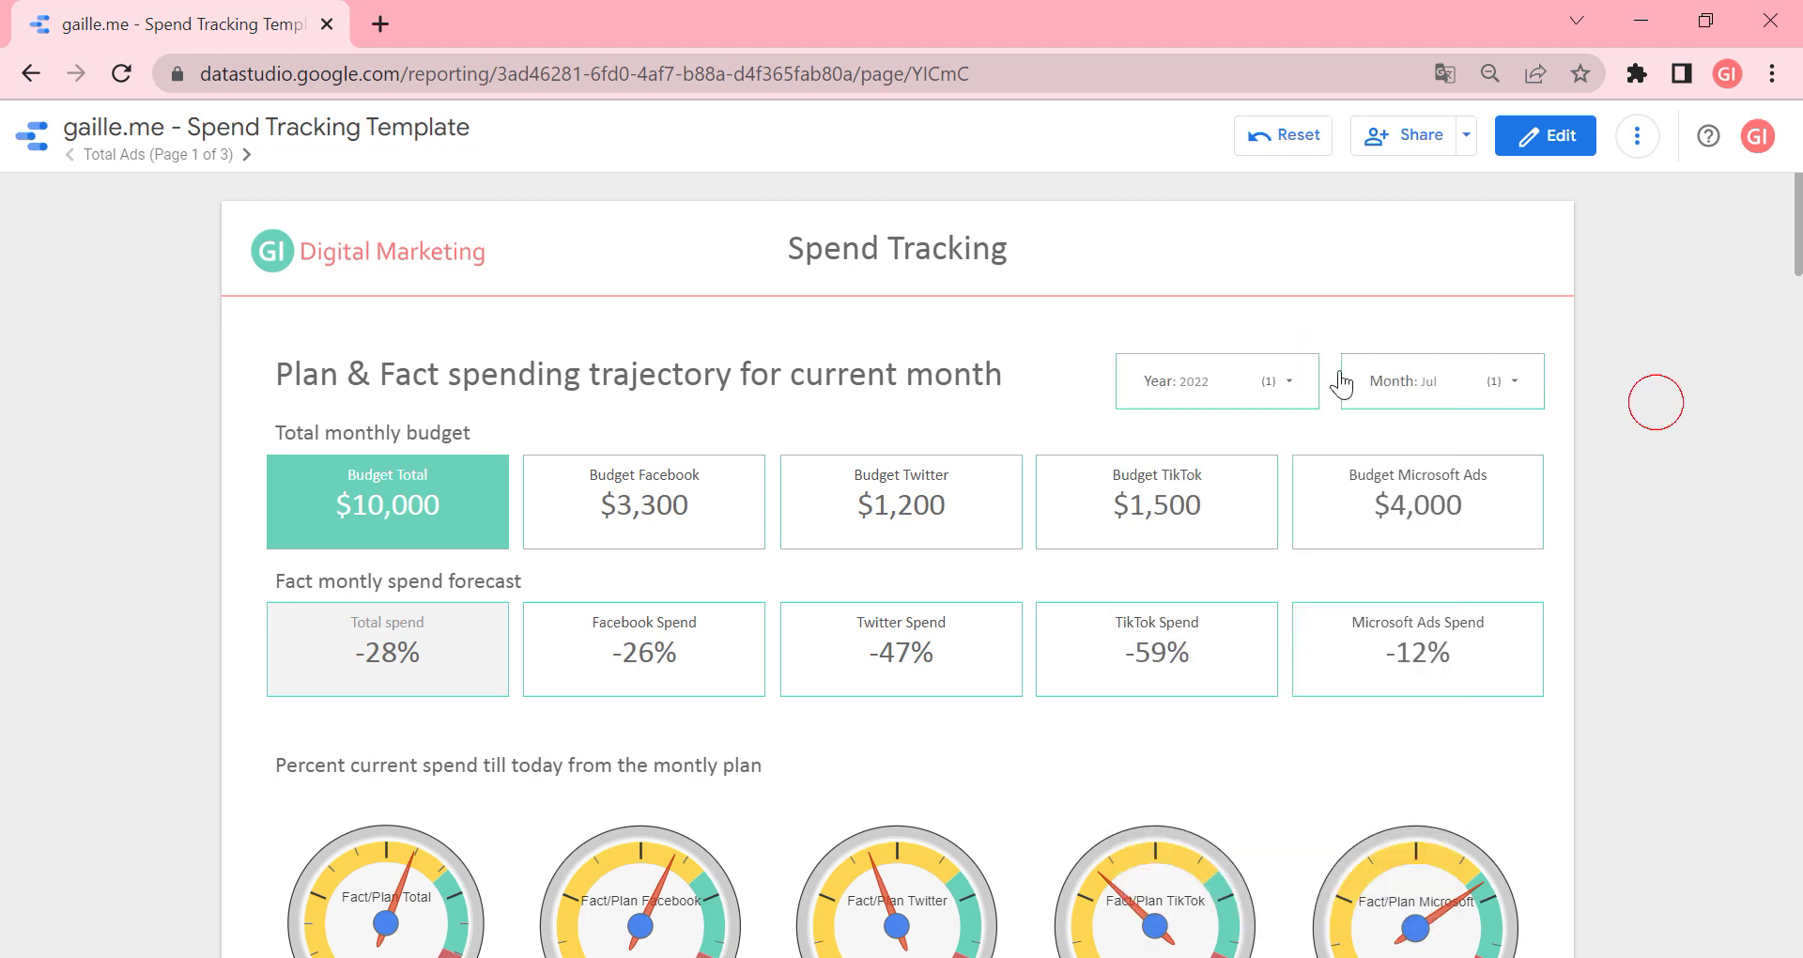
left_click(1494, 382)
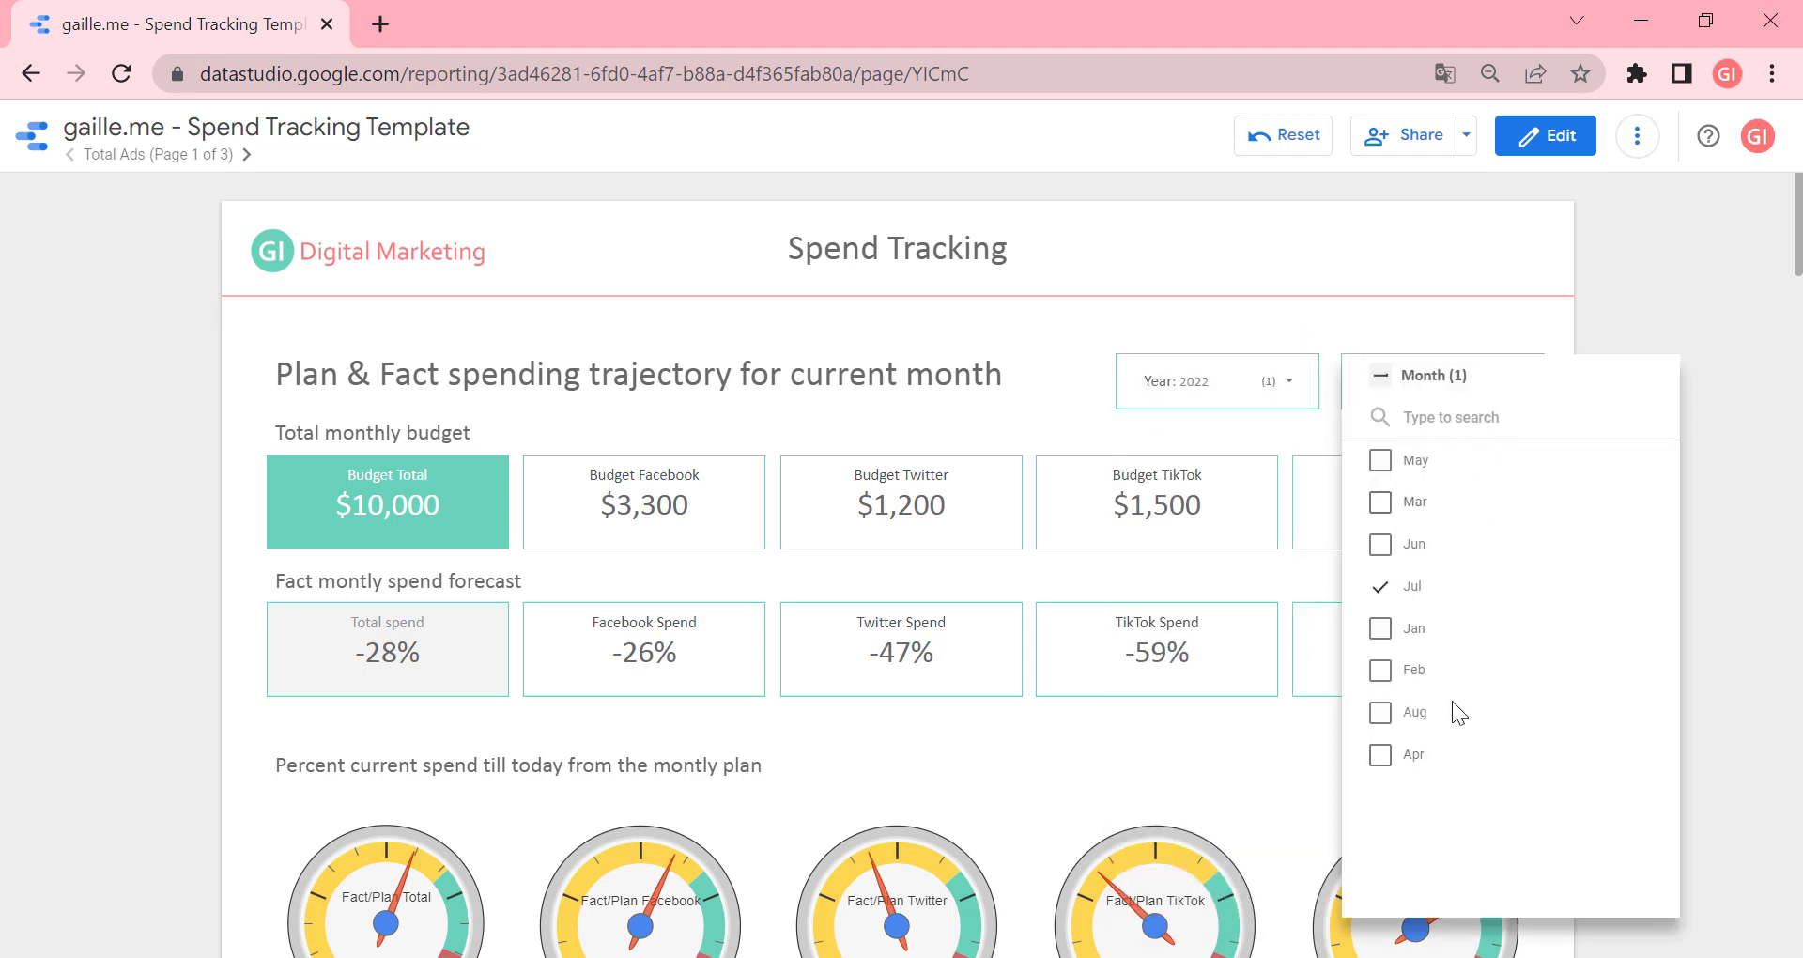
left_click(1737, 477)
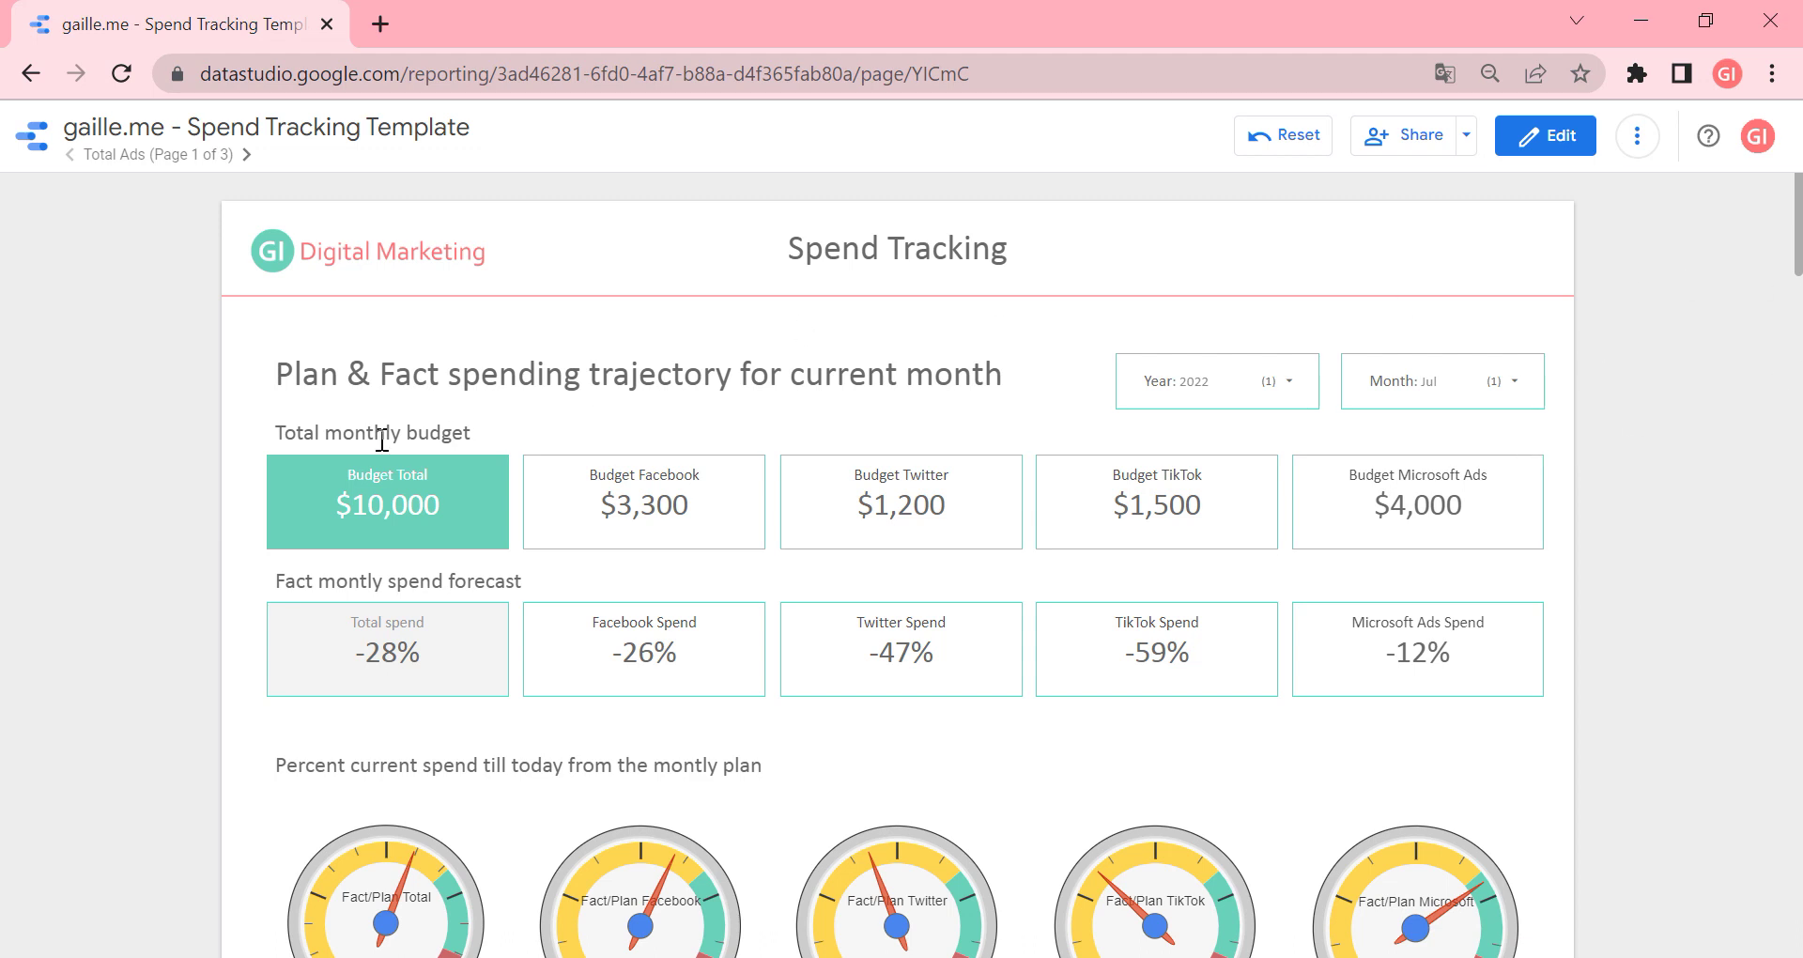
Step: Point out the $10,000 total budget, the $3,300 Facebook budget and the -28% total spend forecast
left_click_drag(281, 421, 498, 443)
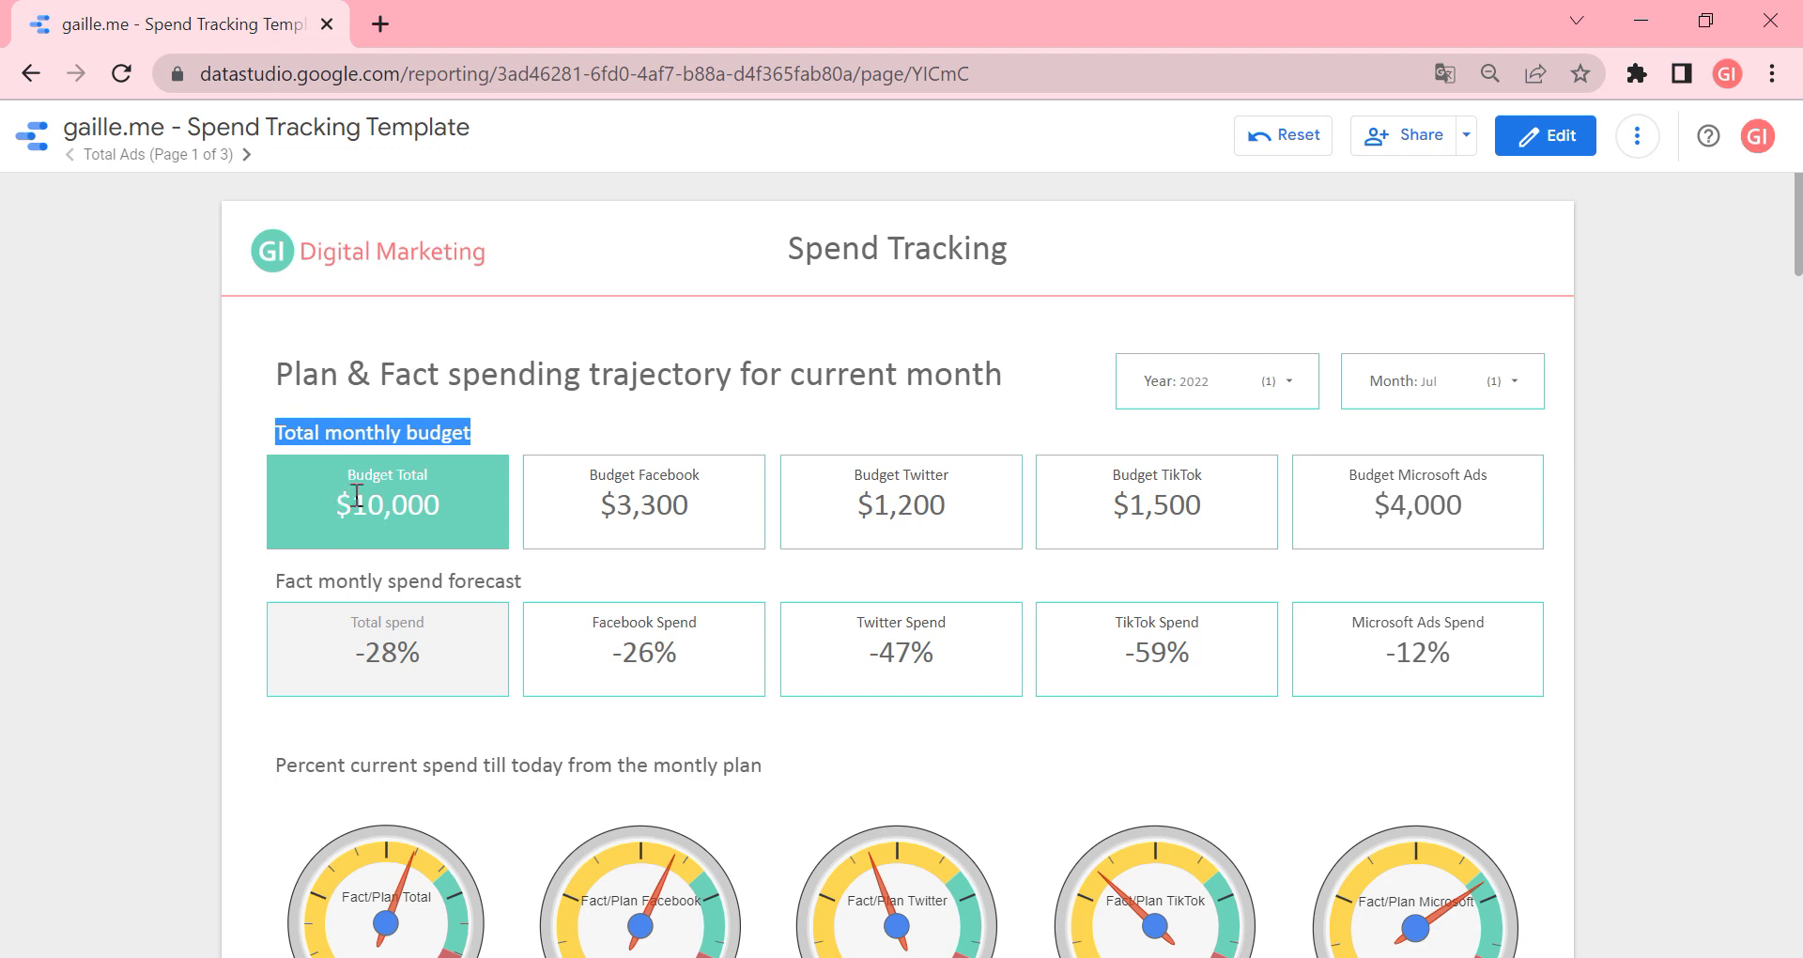
left_click_drag(336, 506, 464, 526)
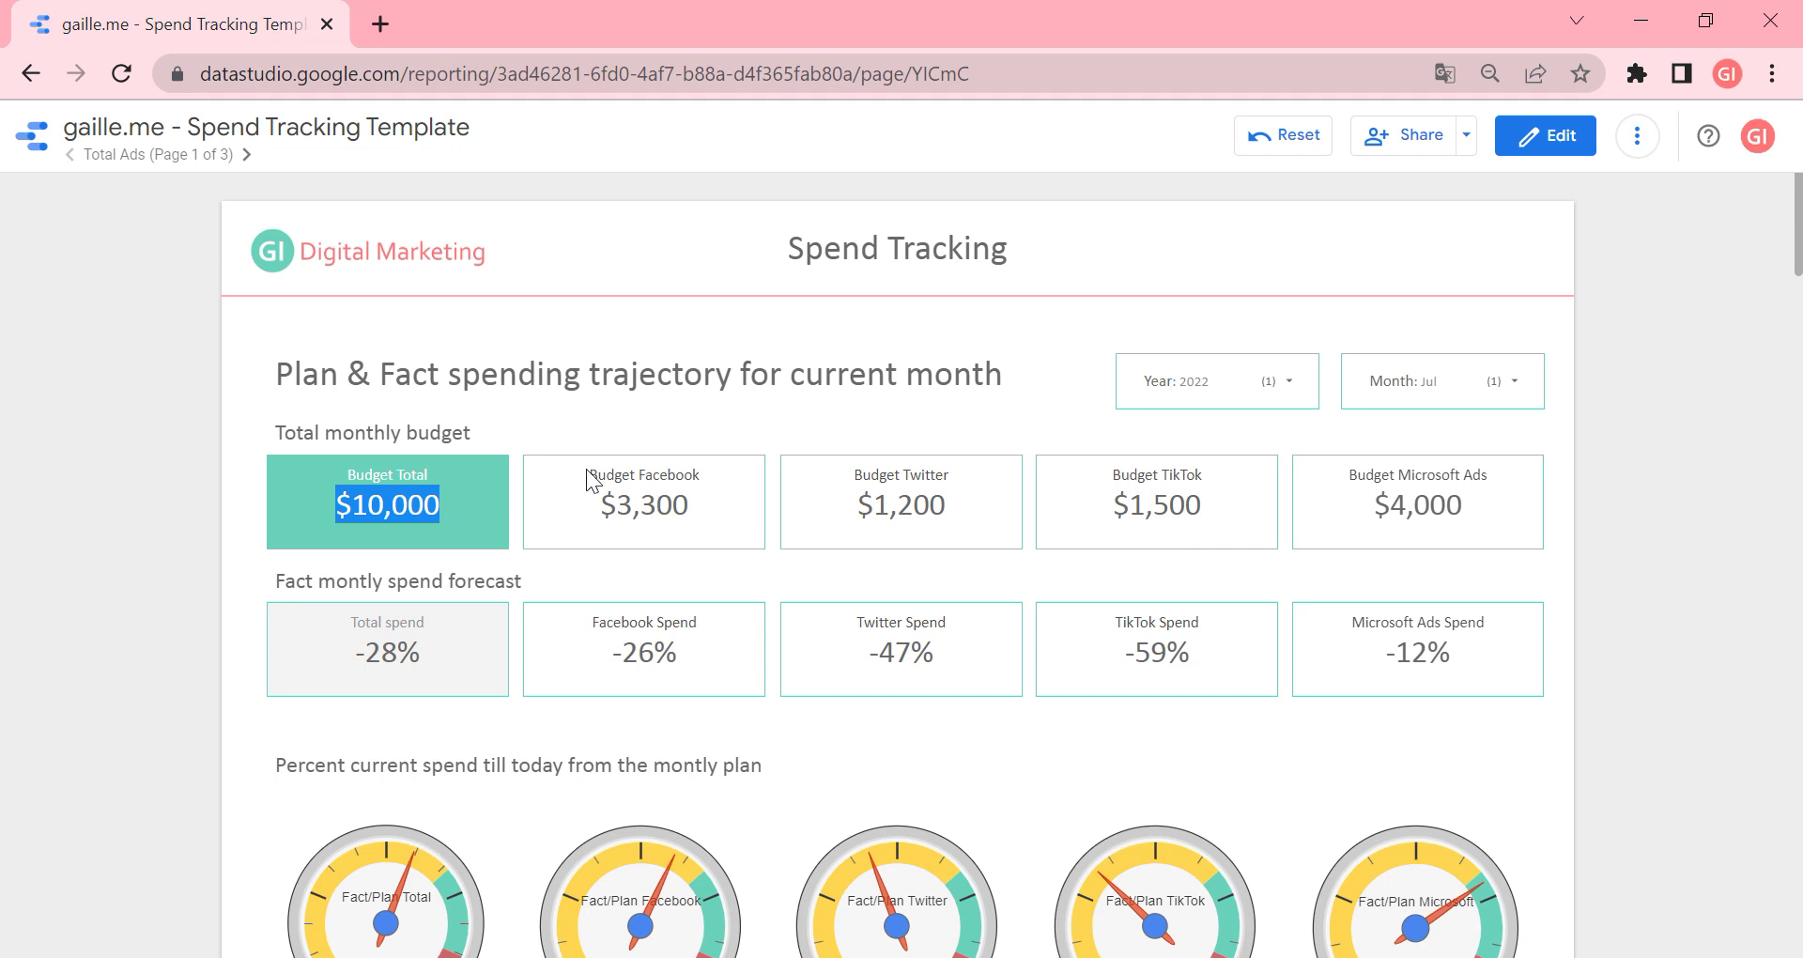
left_click_drag(587, 471, 701, 500)
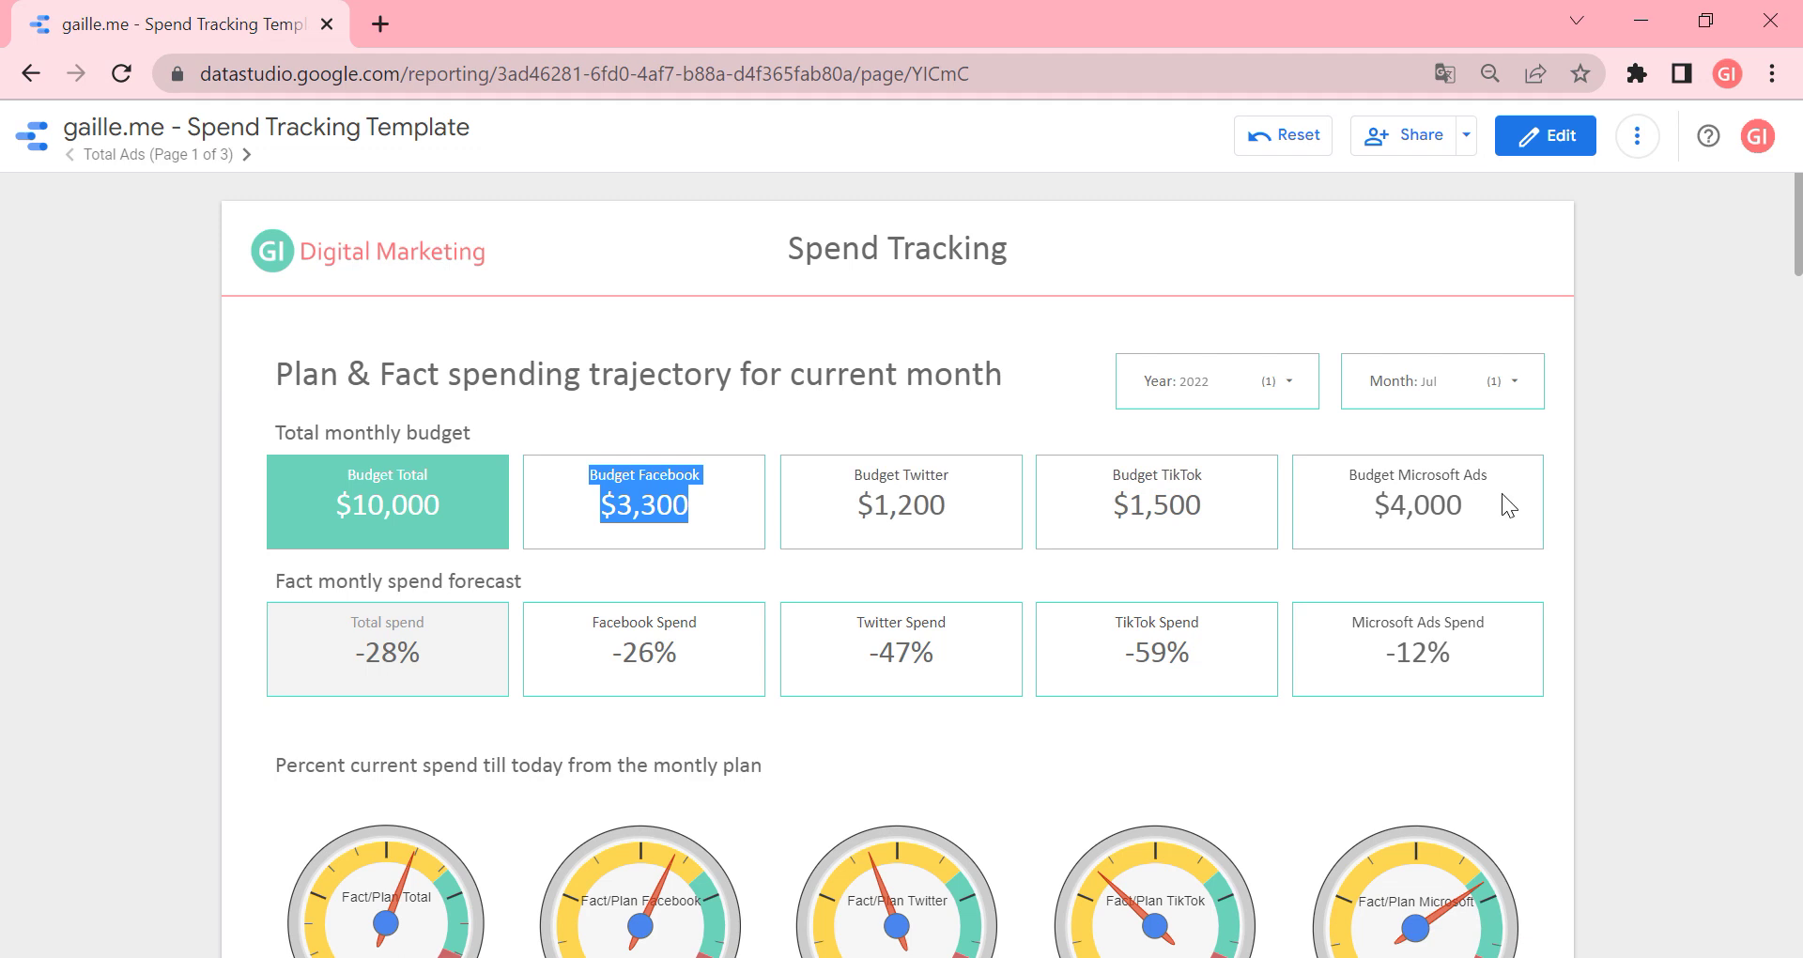
left_click_drag(296, 582, 520, 588)
left_click(421, 626)
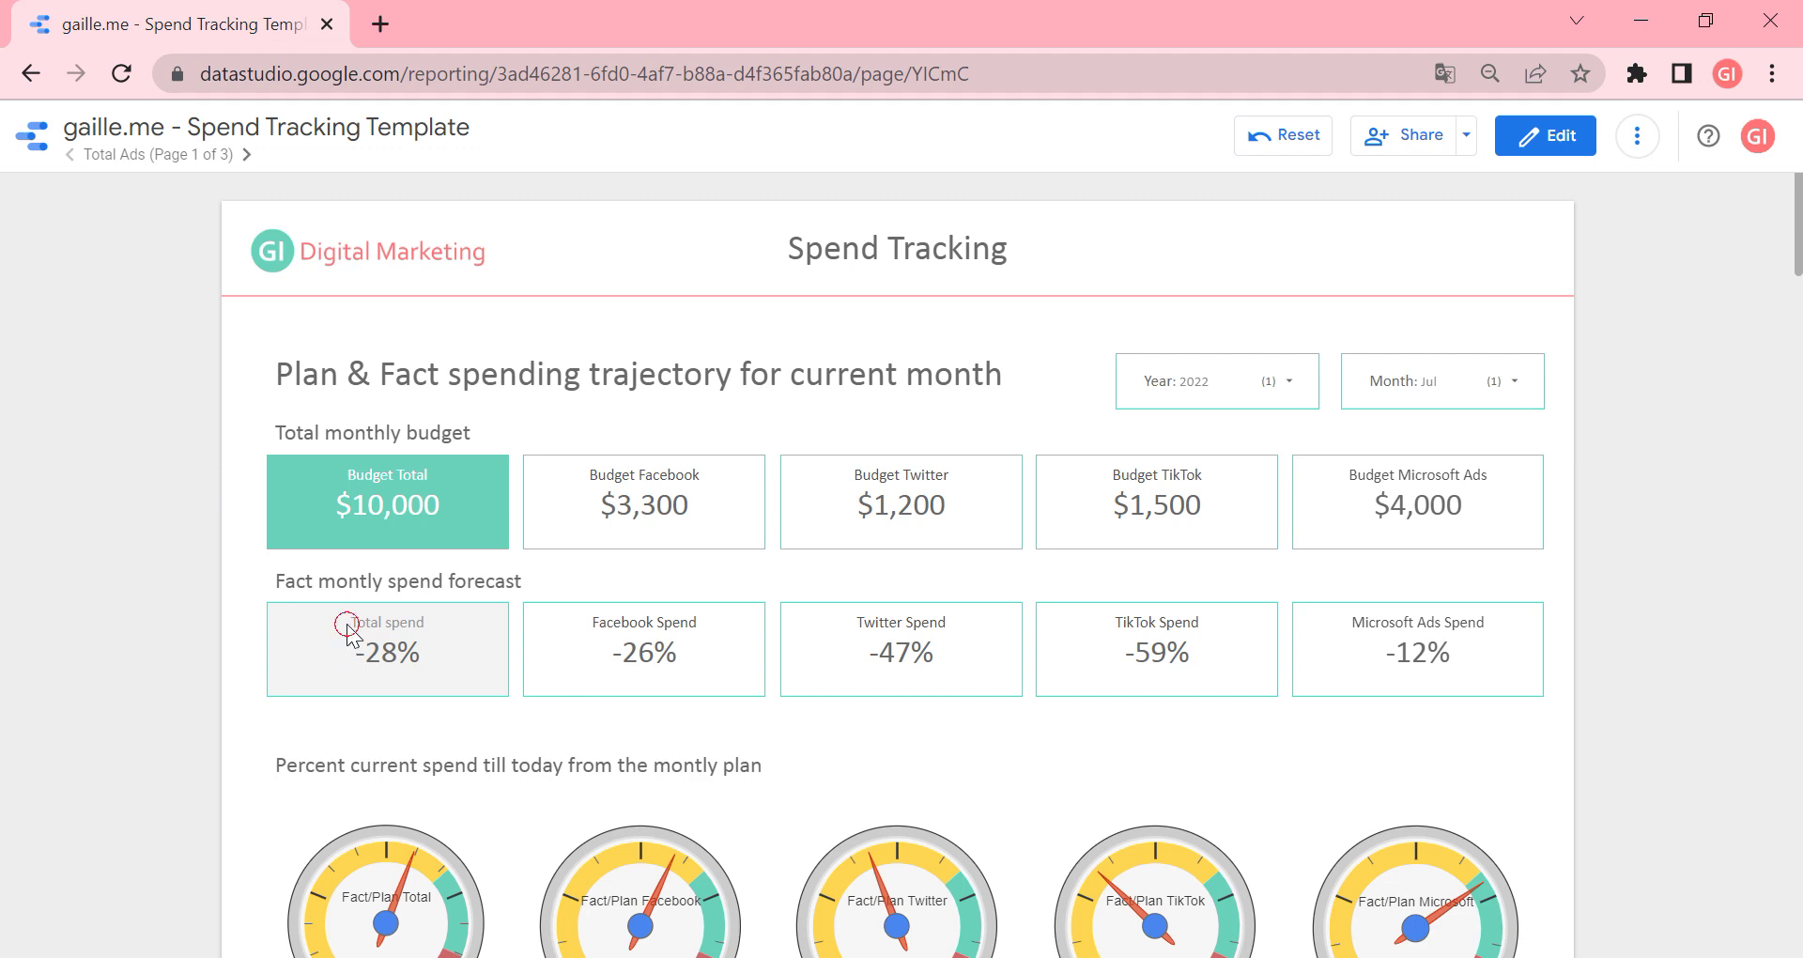
left_click_drag(341, 628, 421, 667)
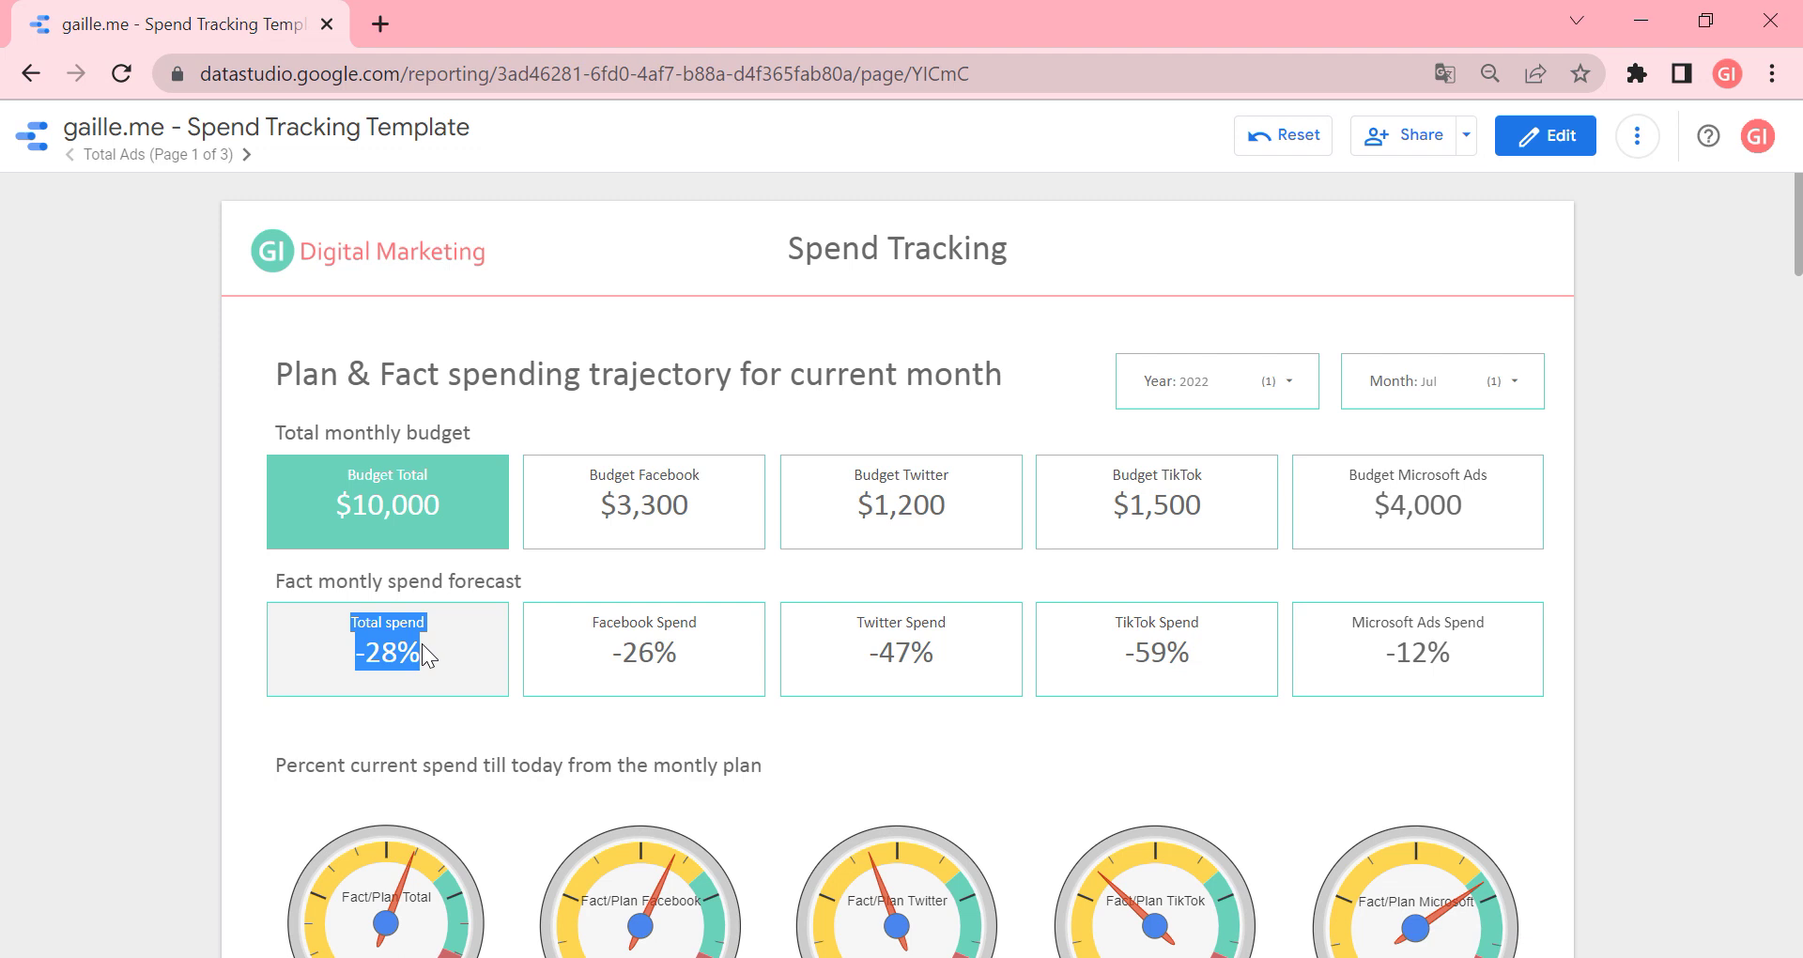
left_click_drag(622, 654, 719, 655)
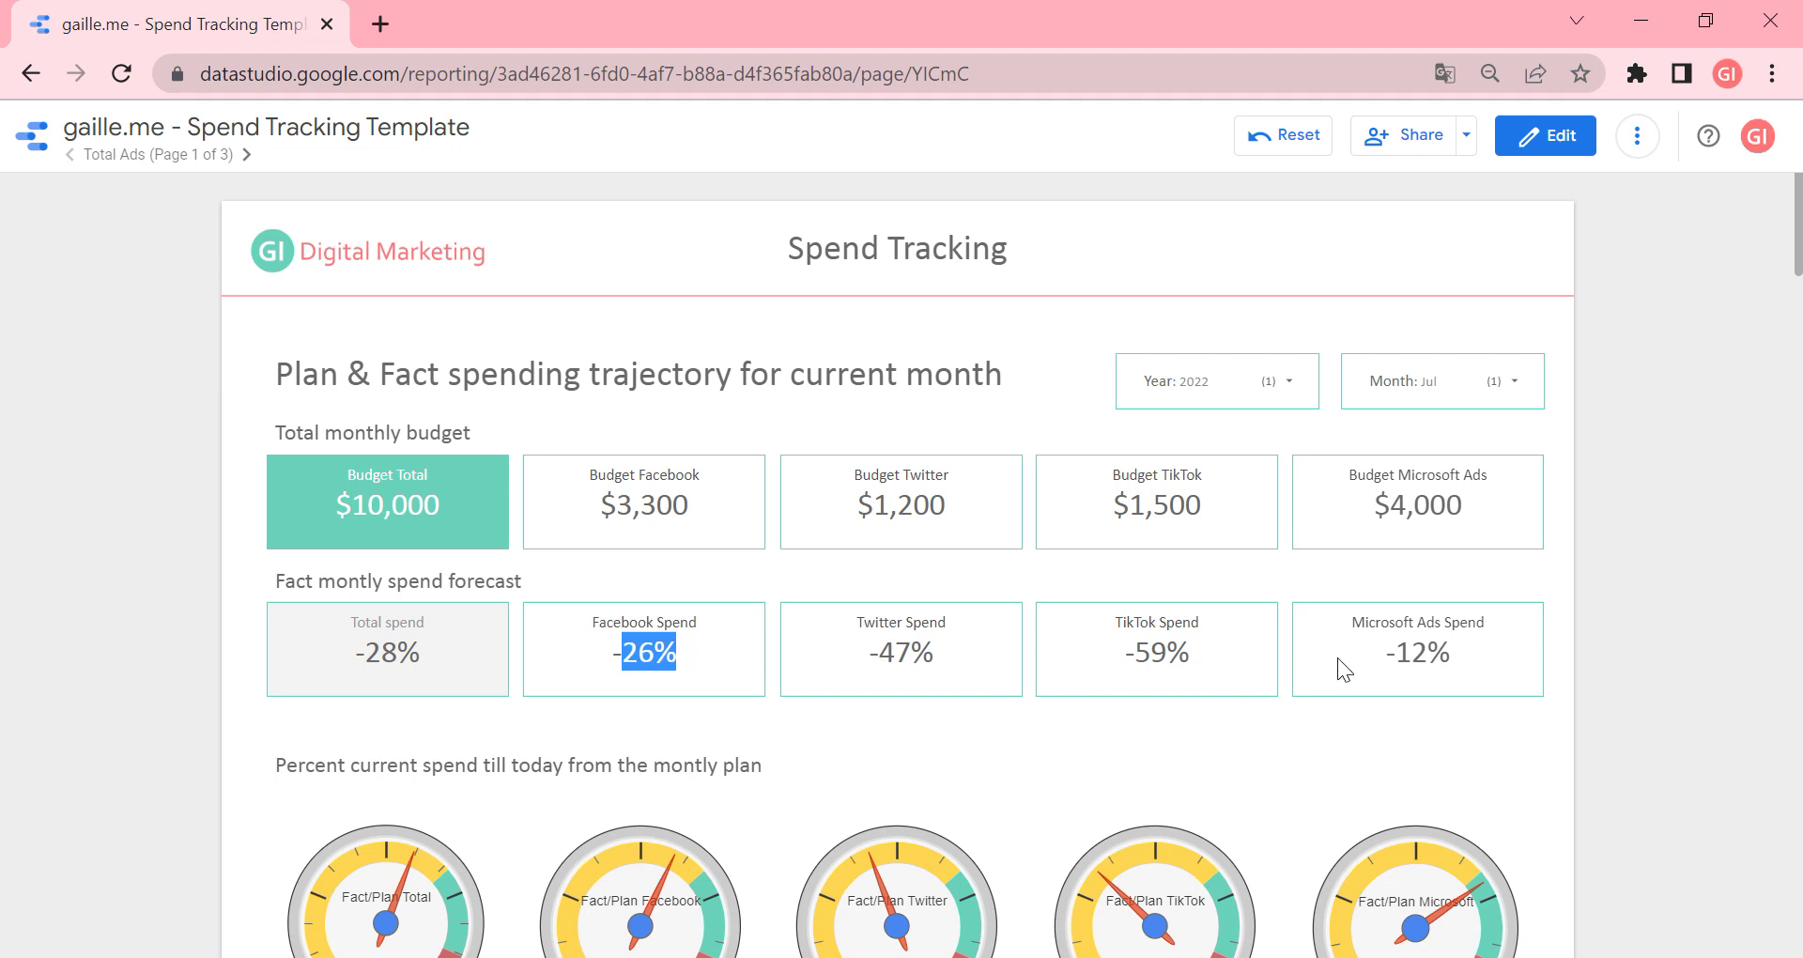
left_click_drag(322, 655, 494, 662)
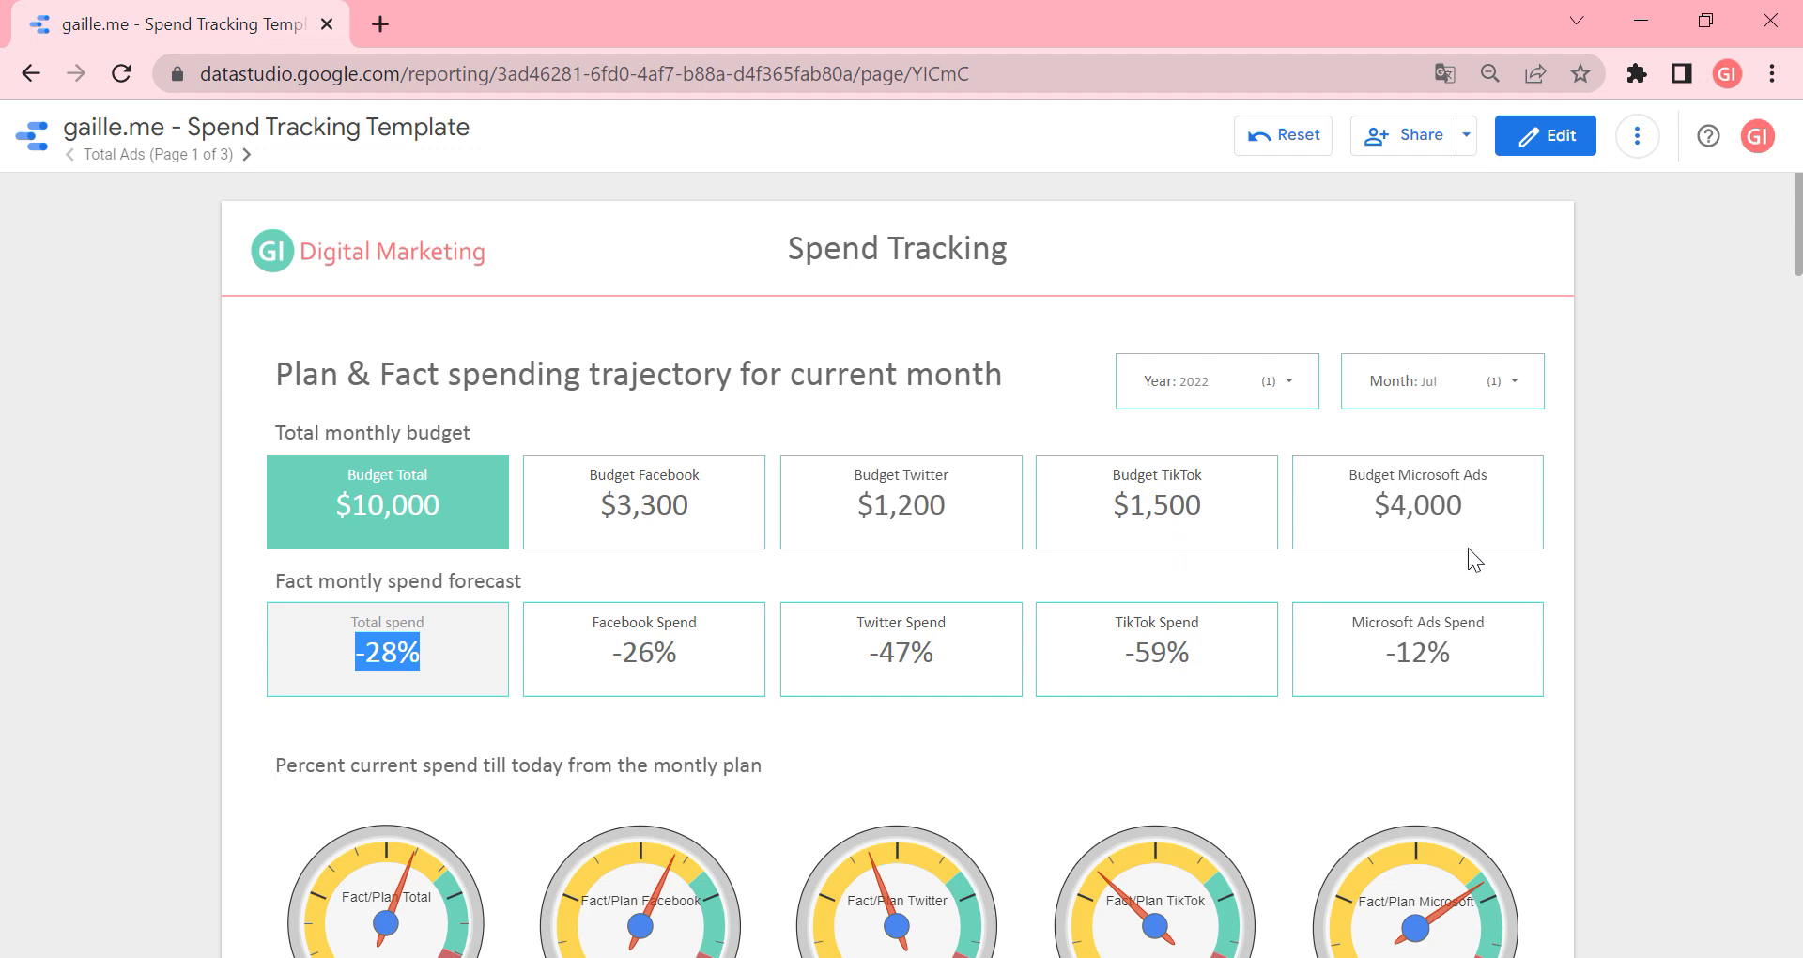
Step: Scroll to the Fact/Plan gauges: 72% overall, Facebook 74%, Twitter 53%, TikTok 41%, Microsoft Ads 88%
scroll(1540, 573, "down", 3)
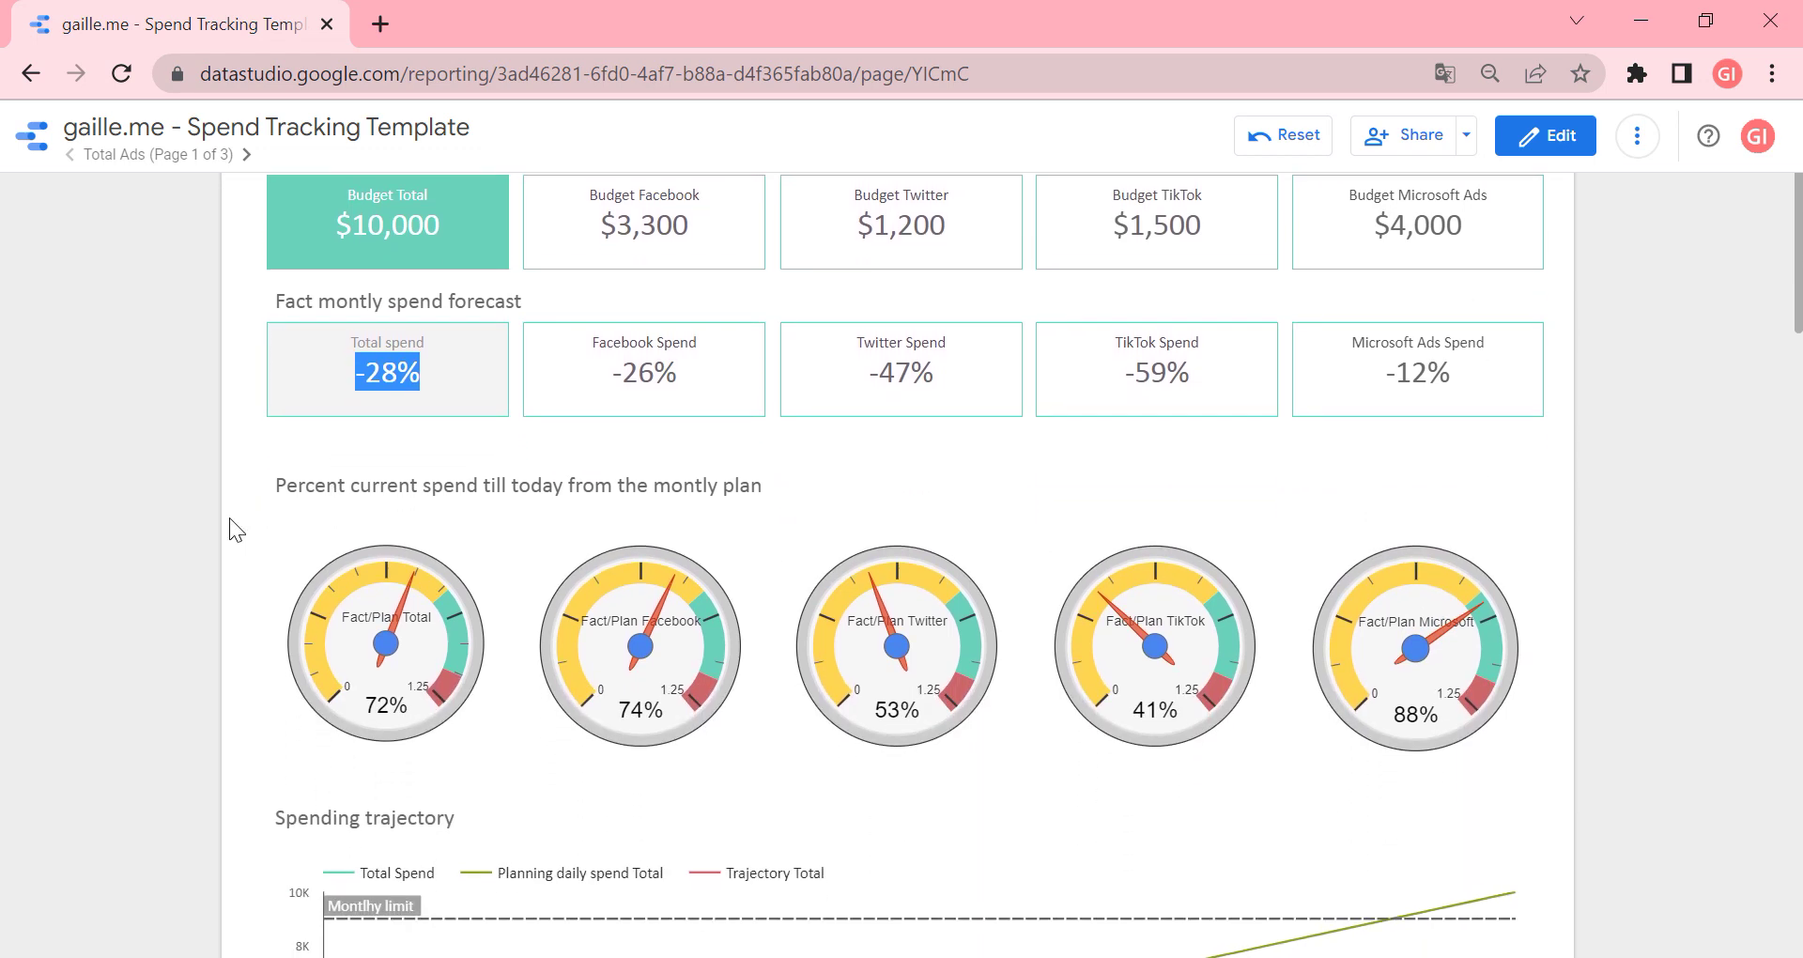
left_click_drag(264, 486, 773, 503)
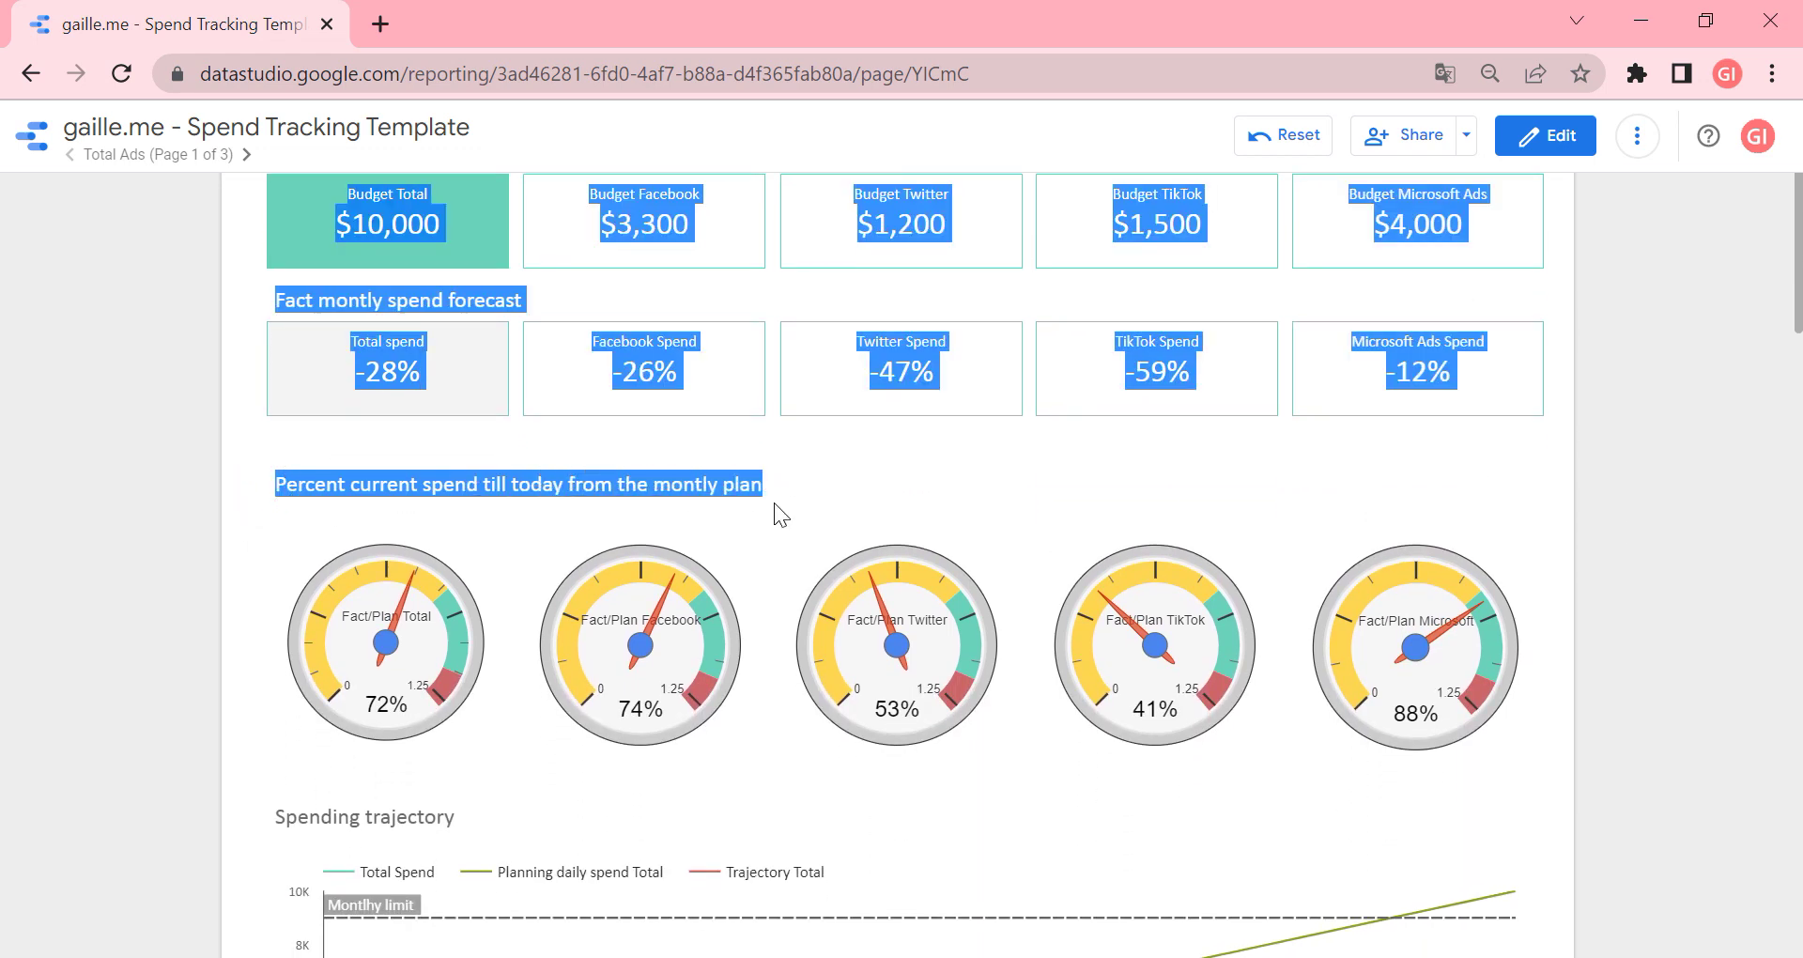
left_click(406, 484)
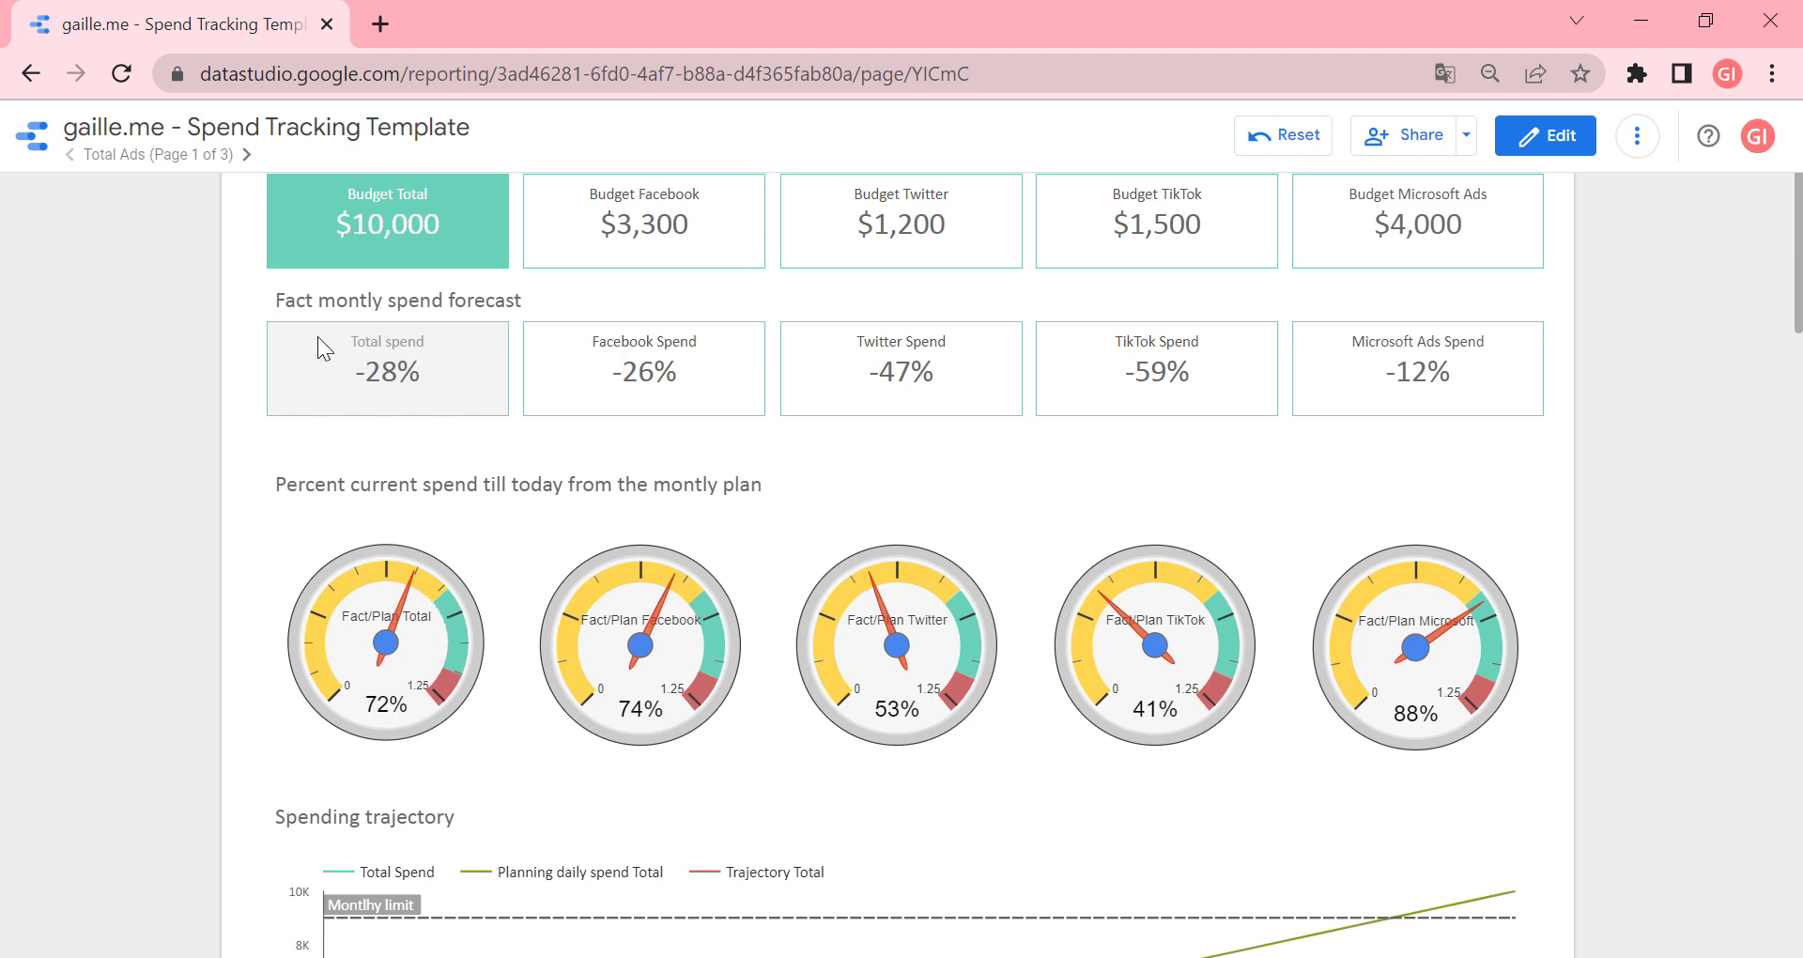
left_click_drag(318, 336, 436, 387)
left_click(537, 515)
Step: Read the Spending trajectory chart: Total Spend near 5.6K, Trajectory Total near 7.2K, 9,000 limit
scroll(492, 725, "down", 4)
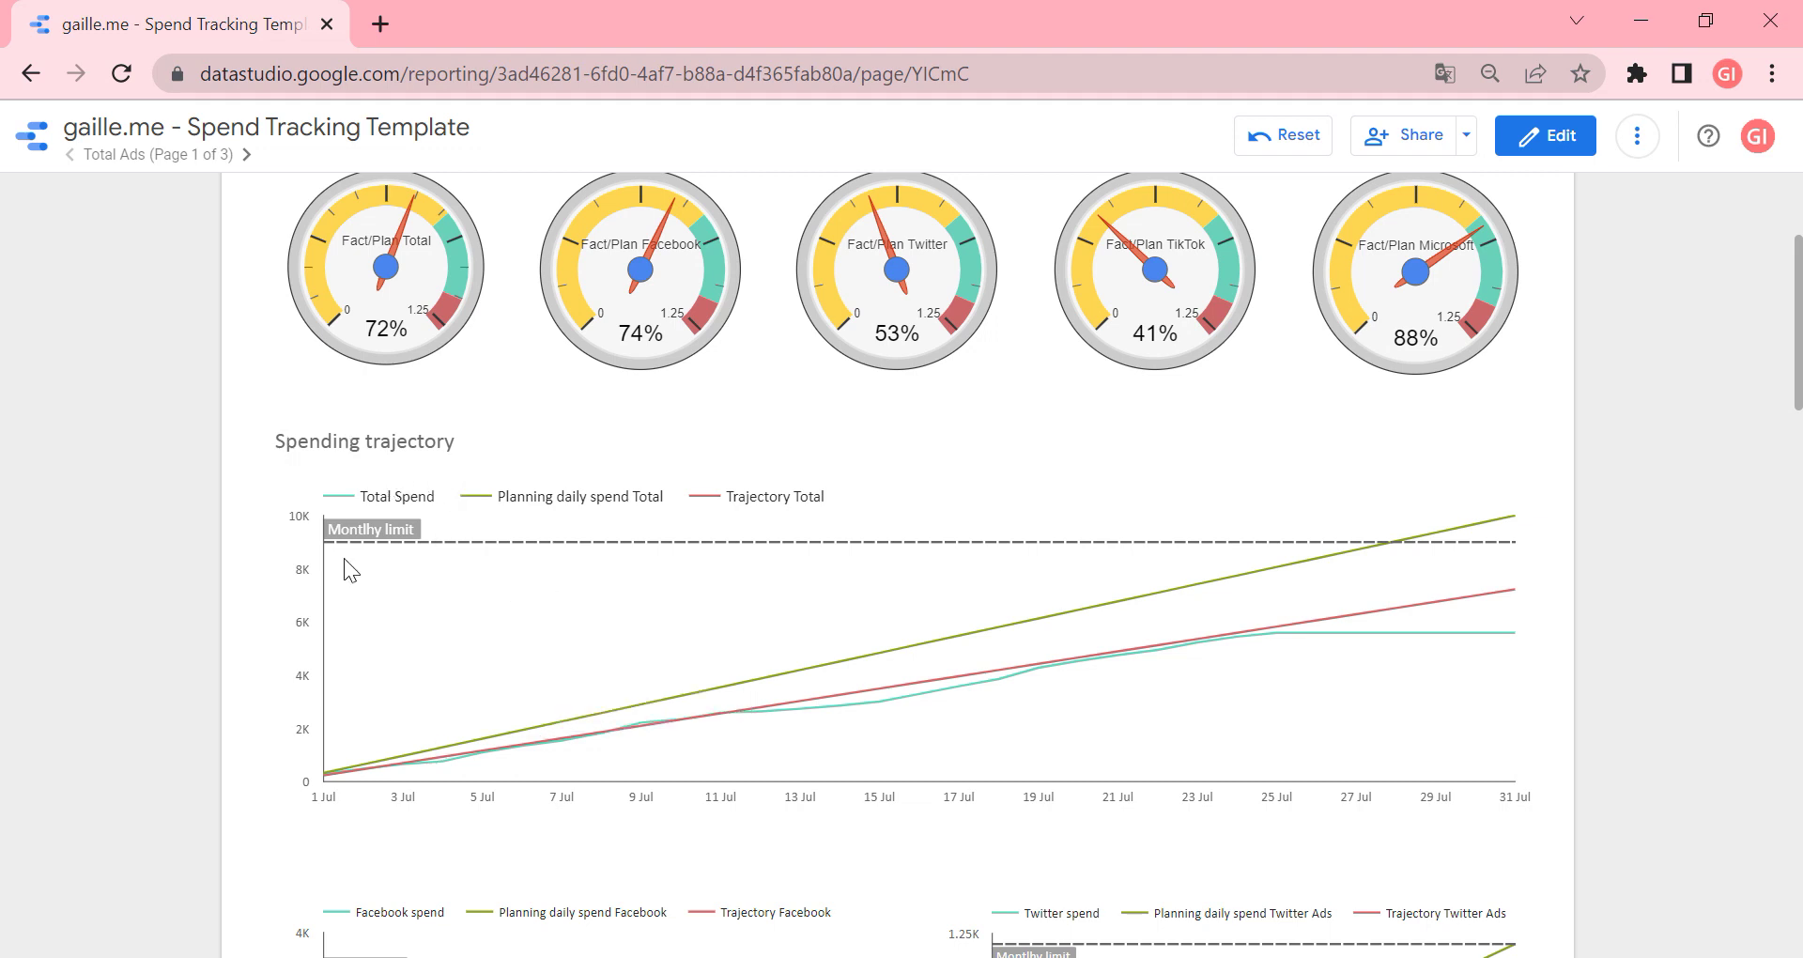
left_click_drag(518, 496, 971, 503)
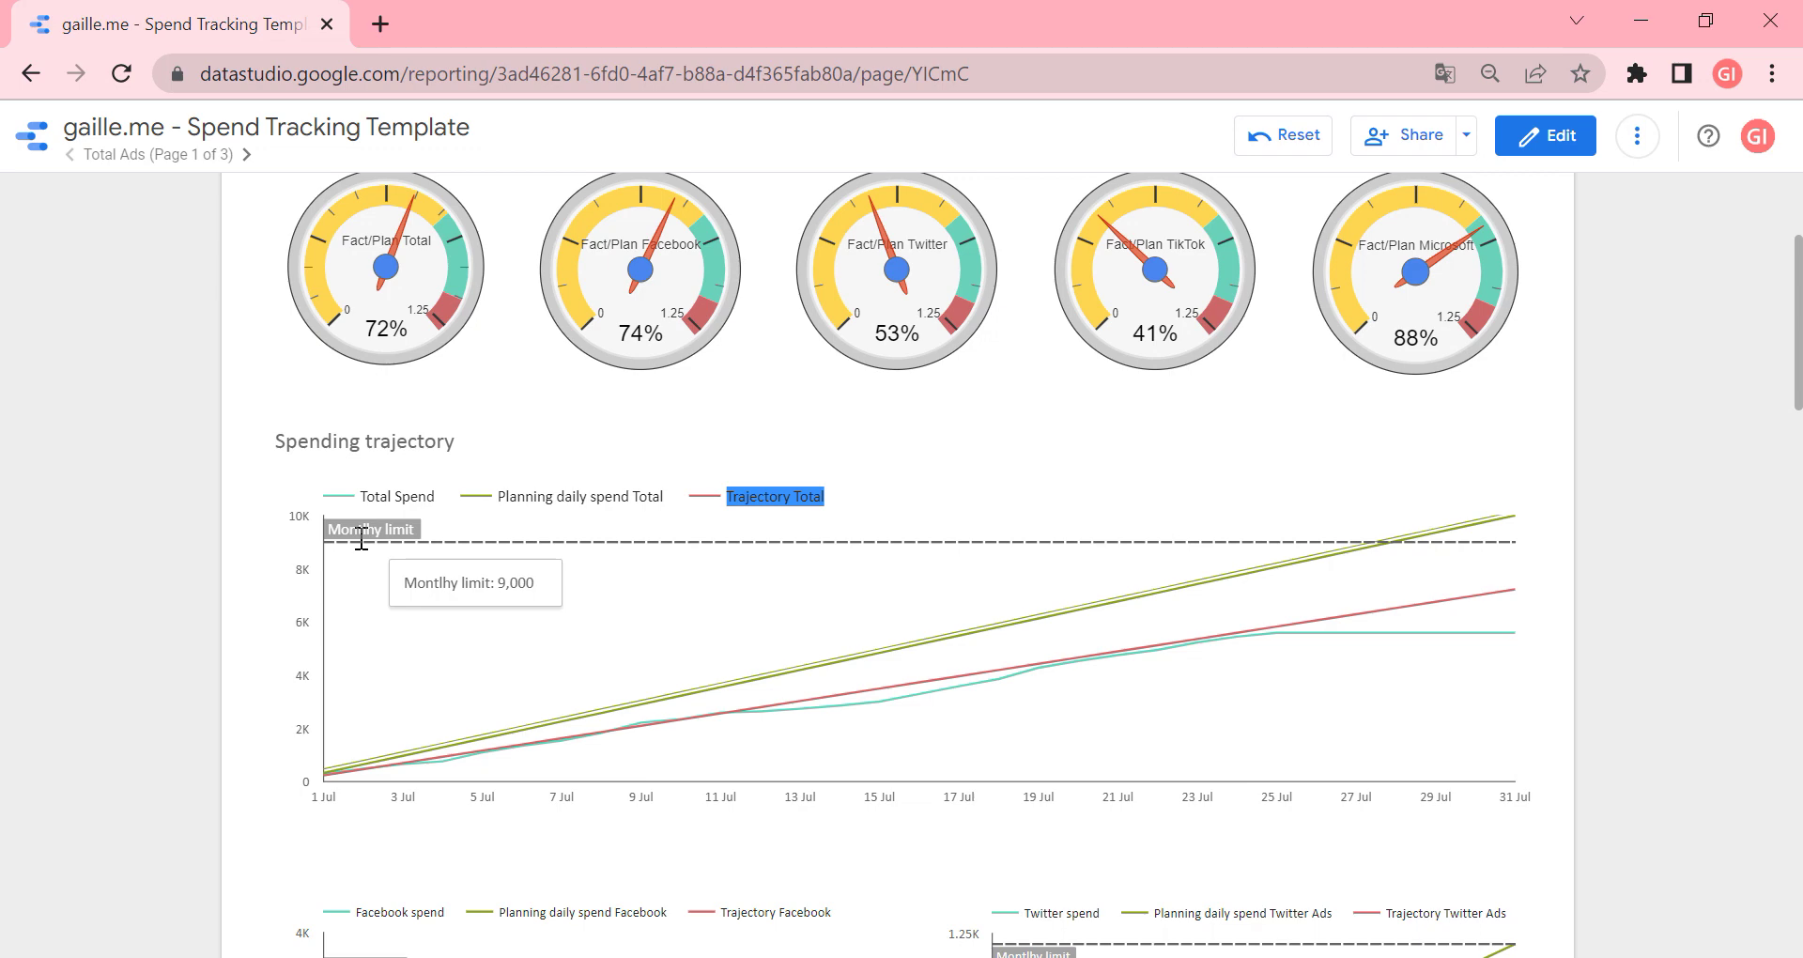
scroll(397, 403, "up", 6)
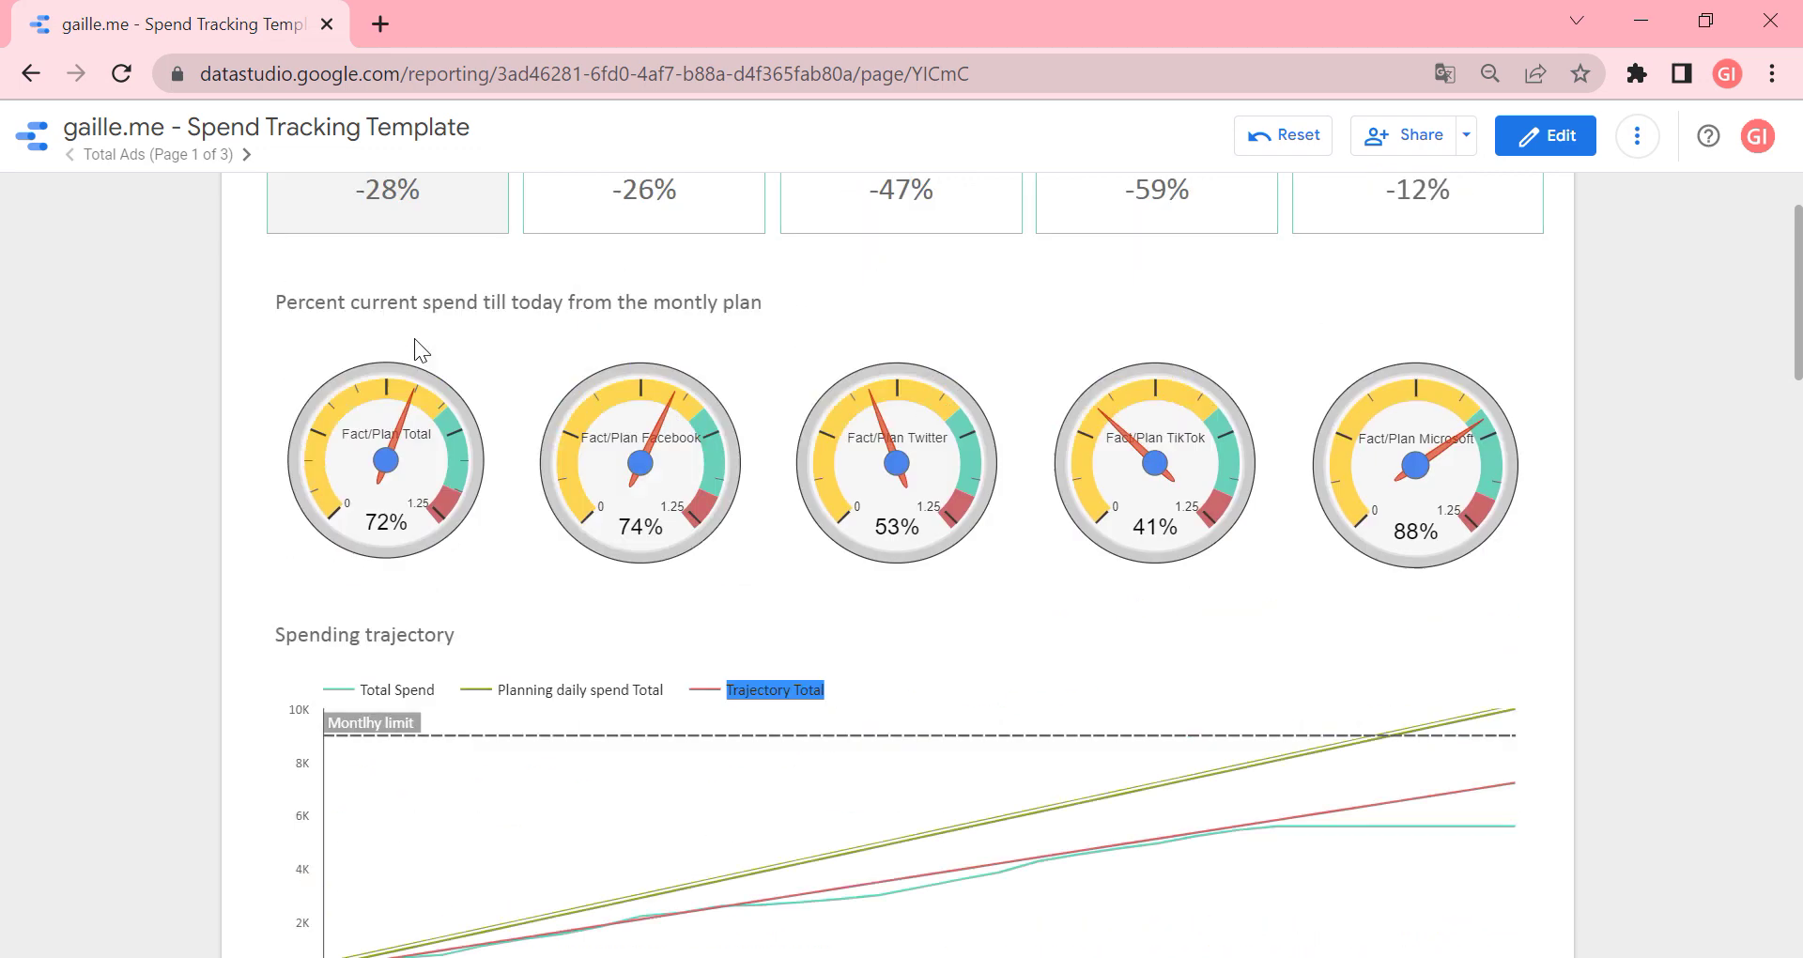
scroll(397, 404, "down", 4)
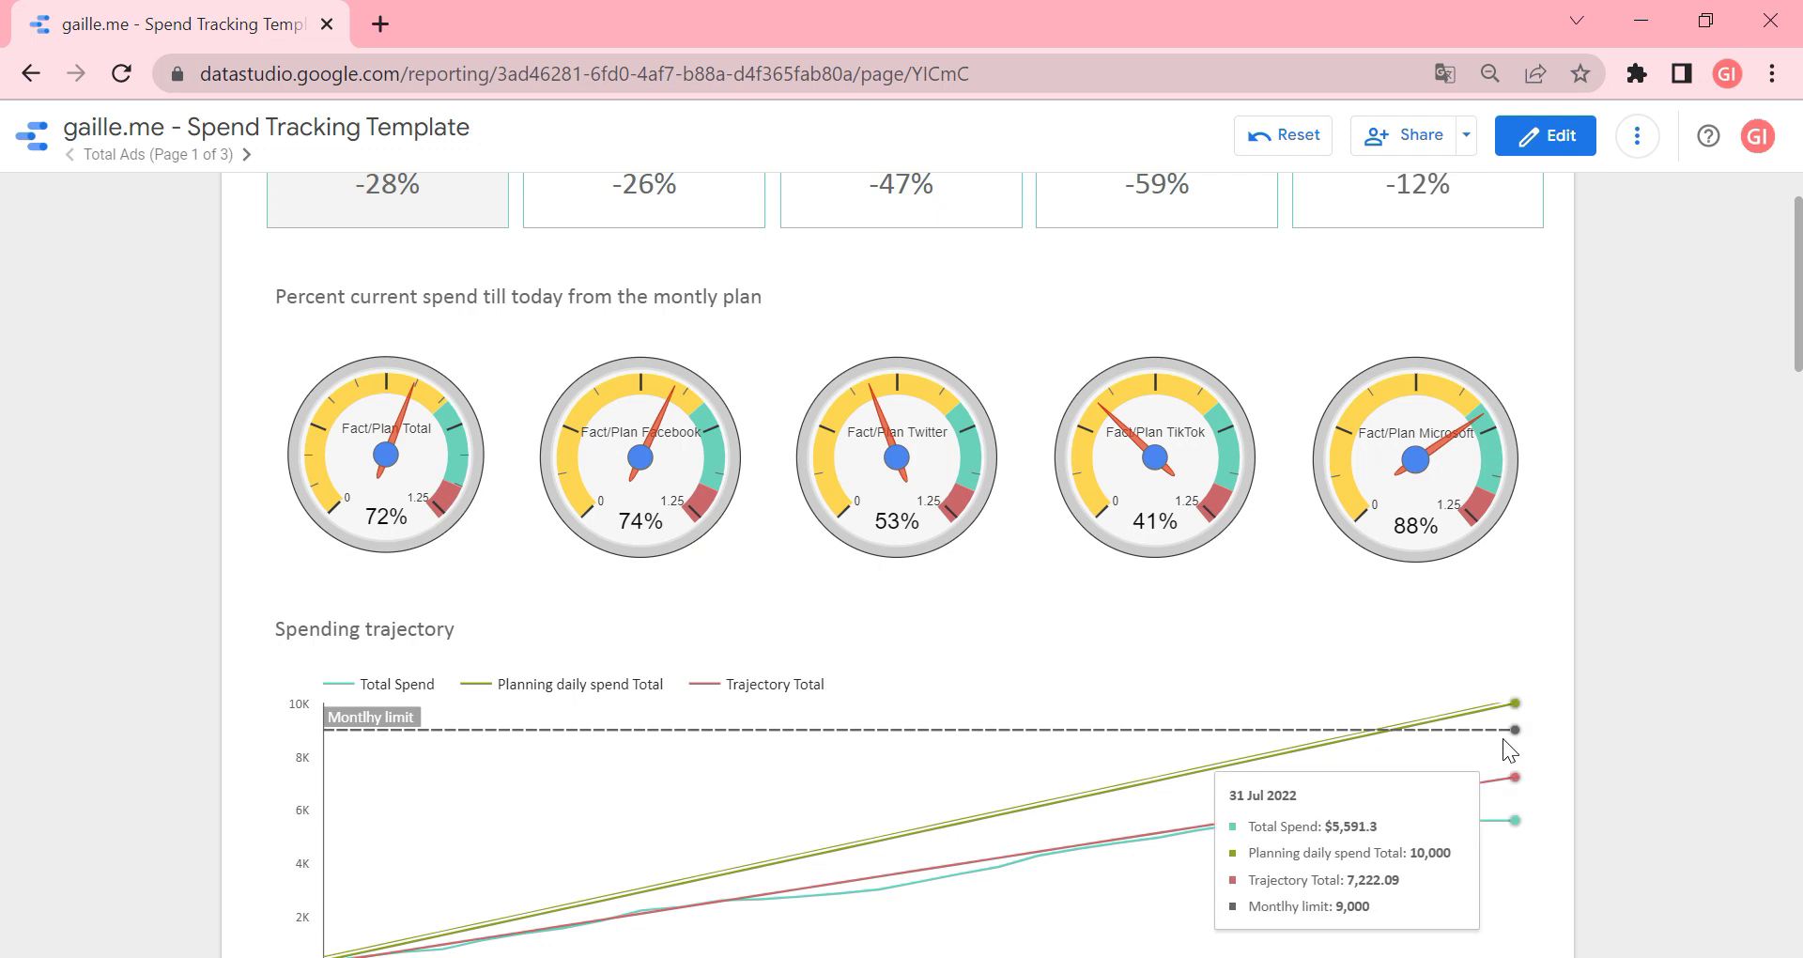
scroll(611, 676, "down", 1)
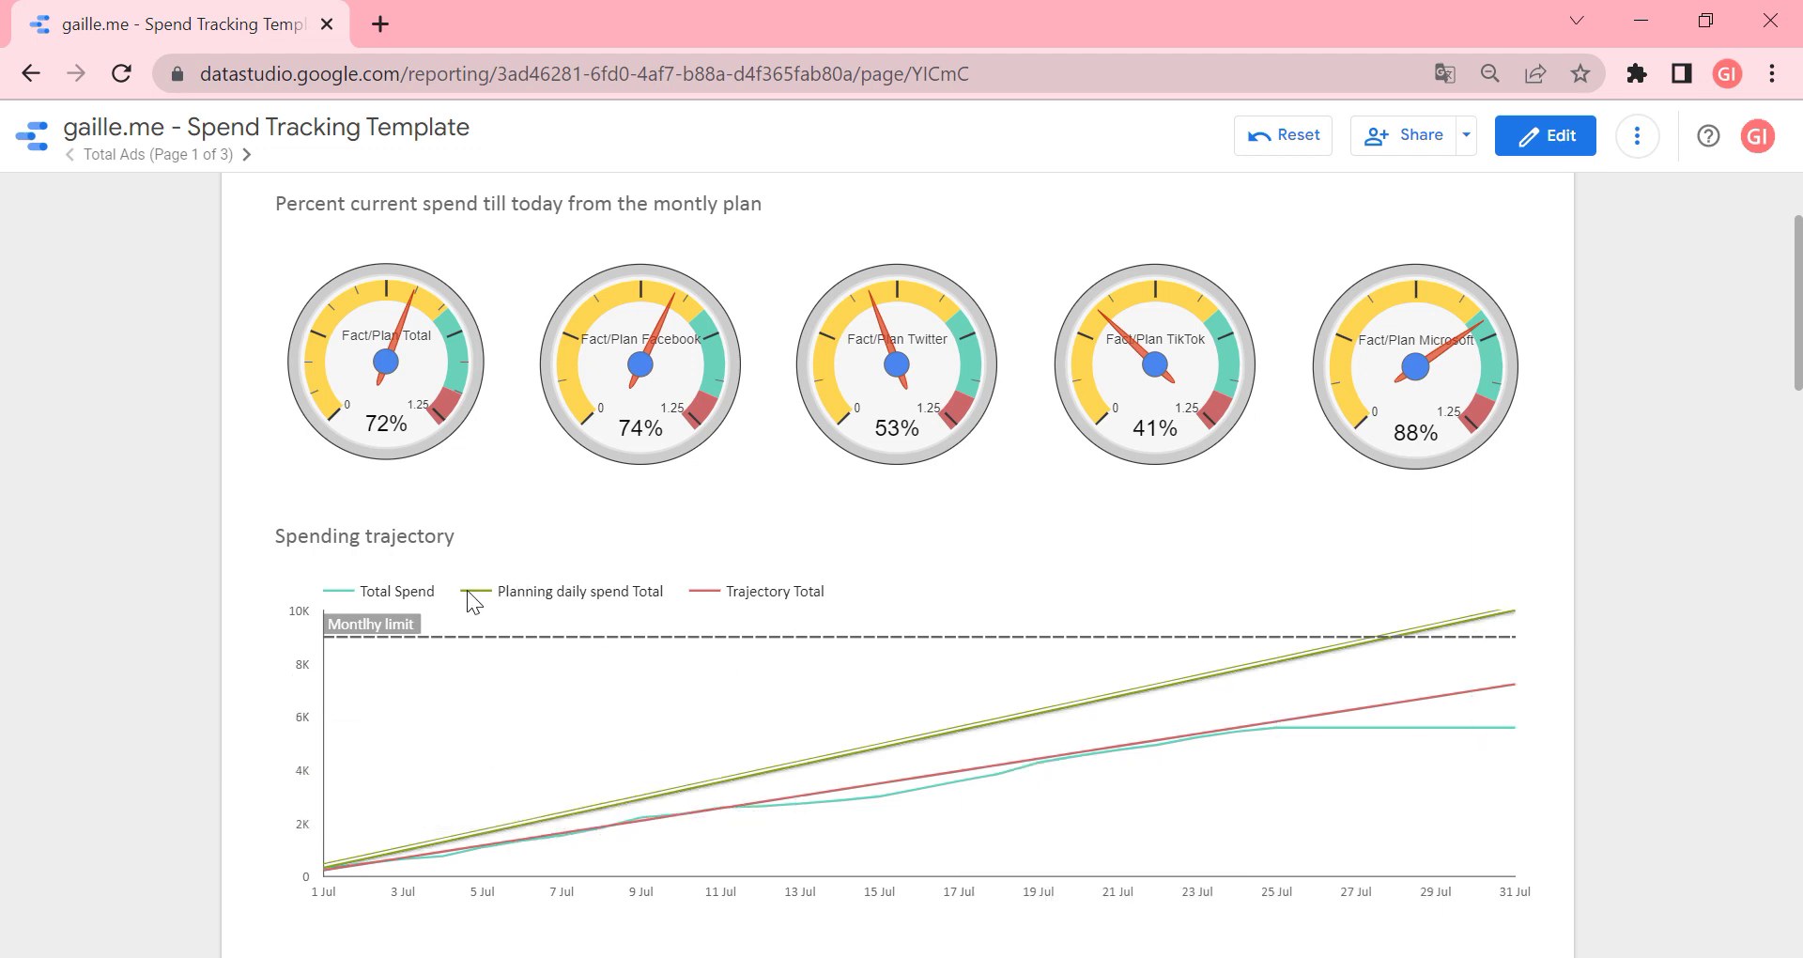
left_click_drag(449, 584, 625, 592)
left_click(559, 611)
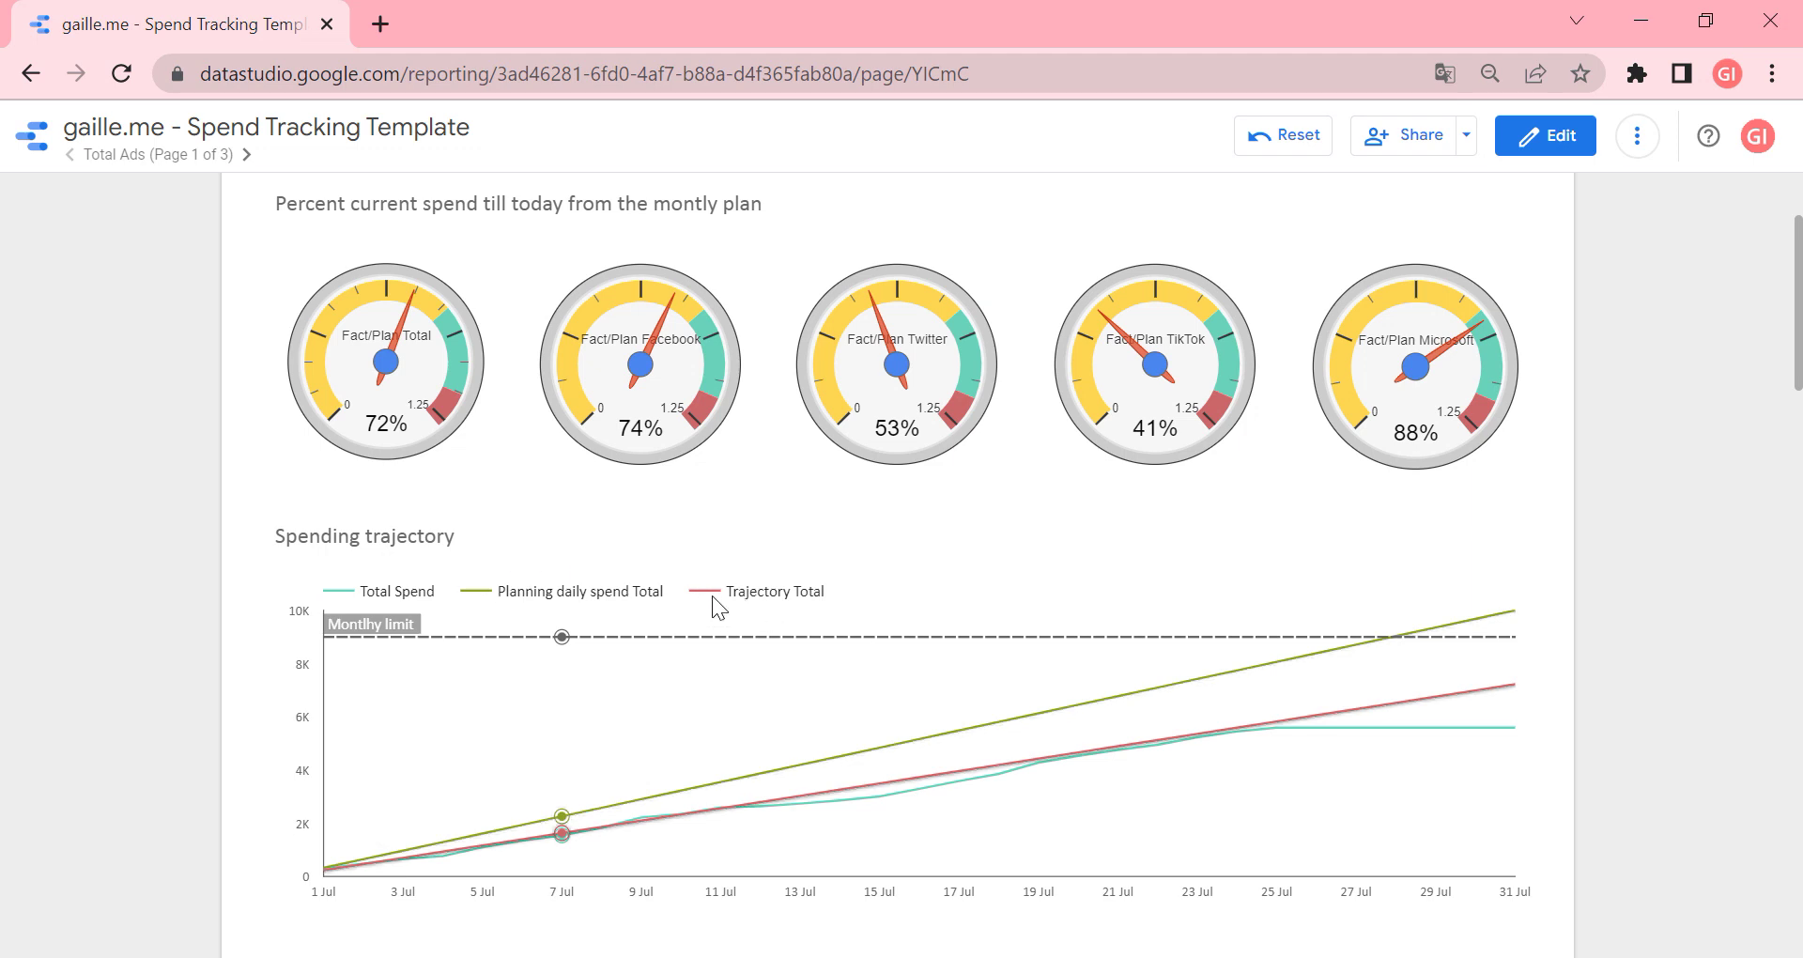
mouse_move(1504, 691)
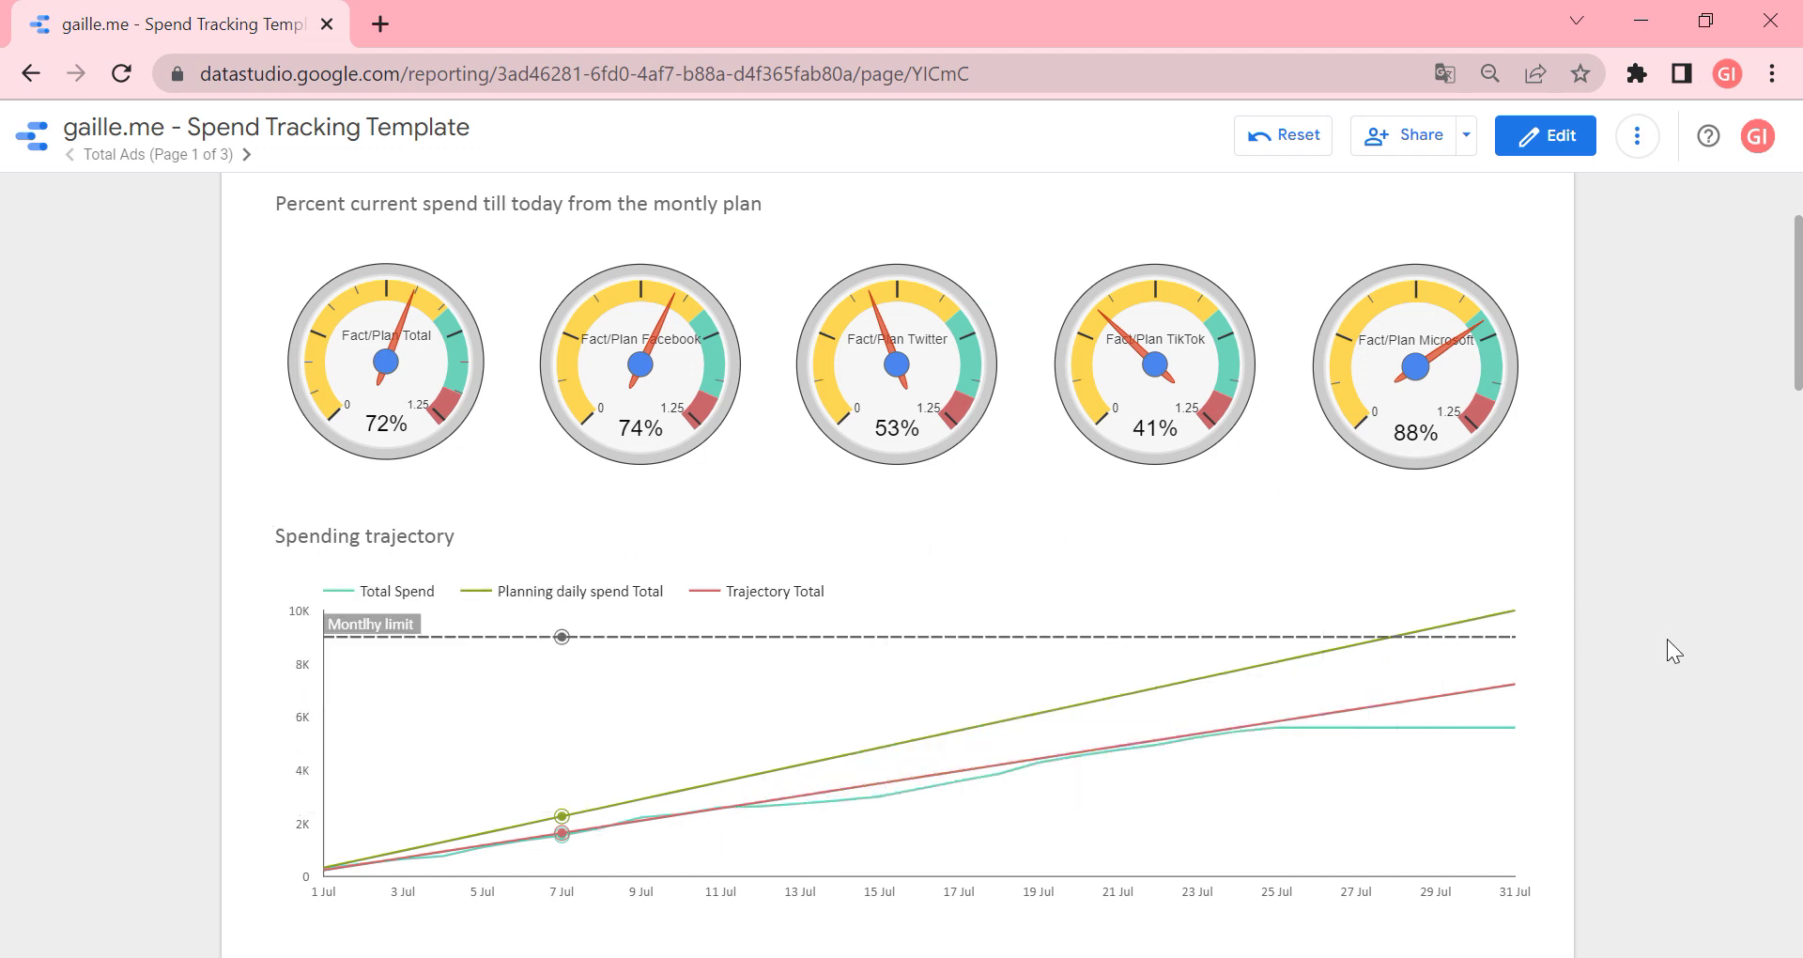
Step: Inspect the channel trajectories: Facebook spend near 1.9K of 3.3K, Twitter near 500 of 1,200
scroll(1668, 640, "up", 5)
scroll(1667, 641, "down", 1)
scroll(1667, 641, "down", 4)
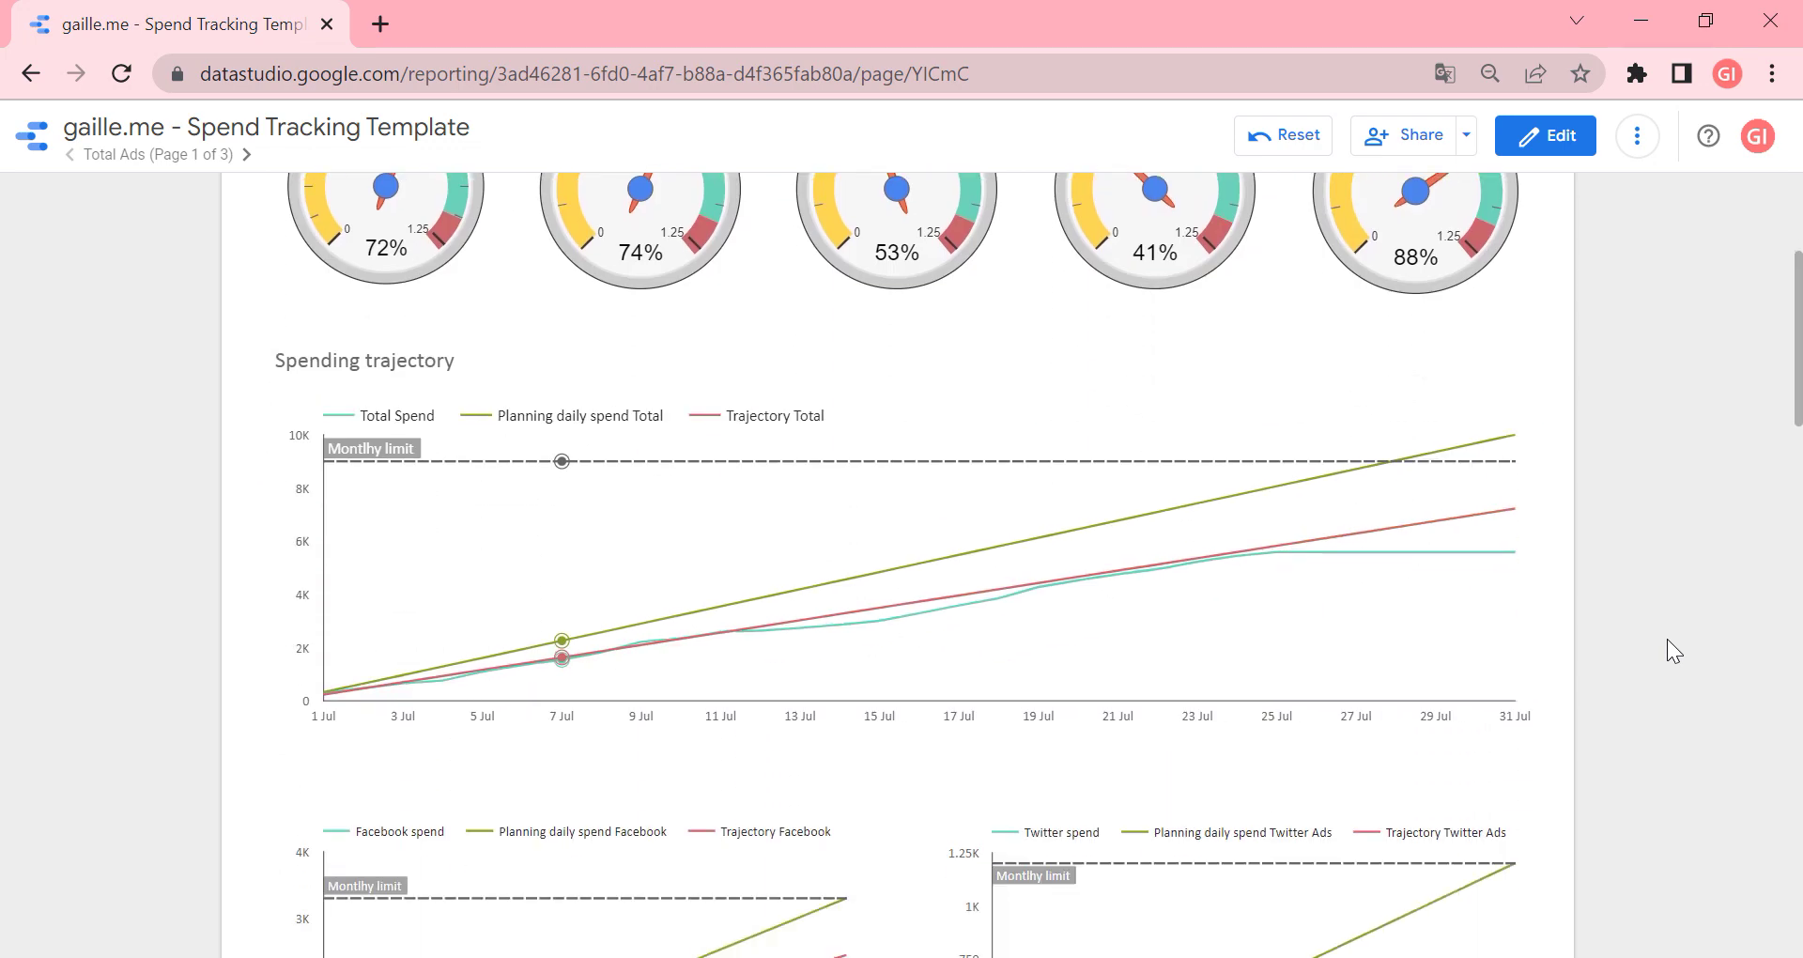
scroll(1667, 641, "up", 4)
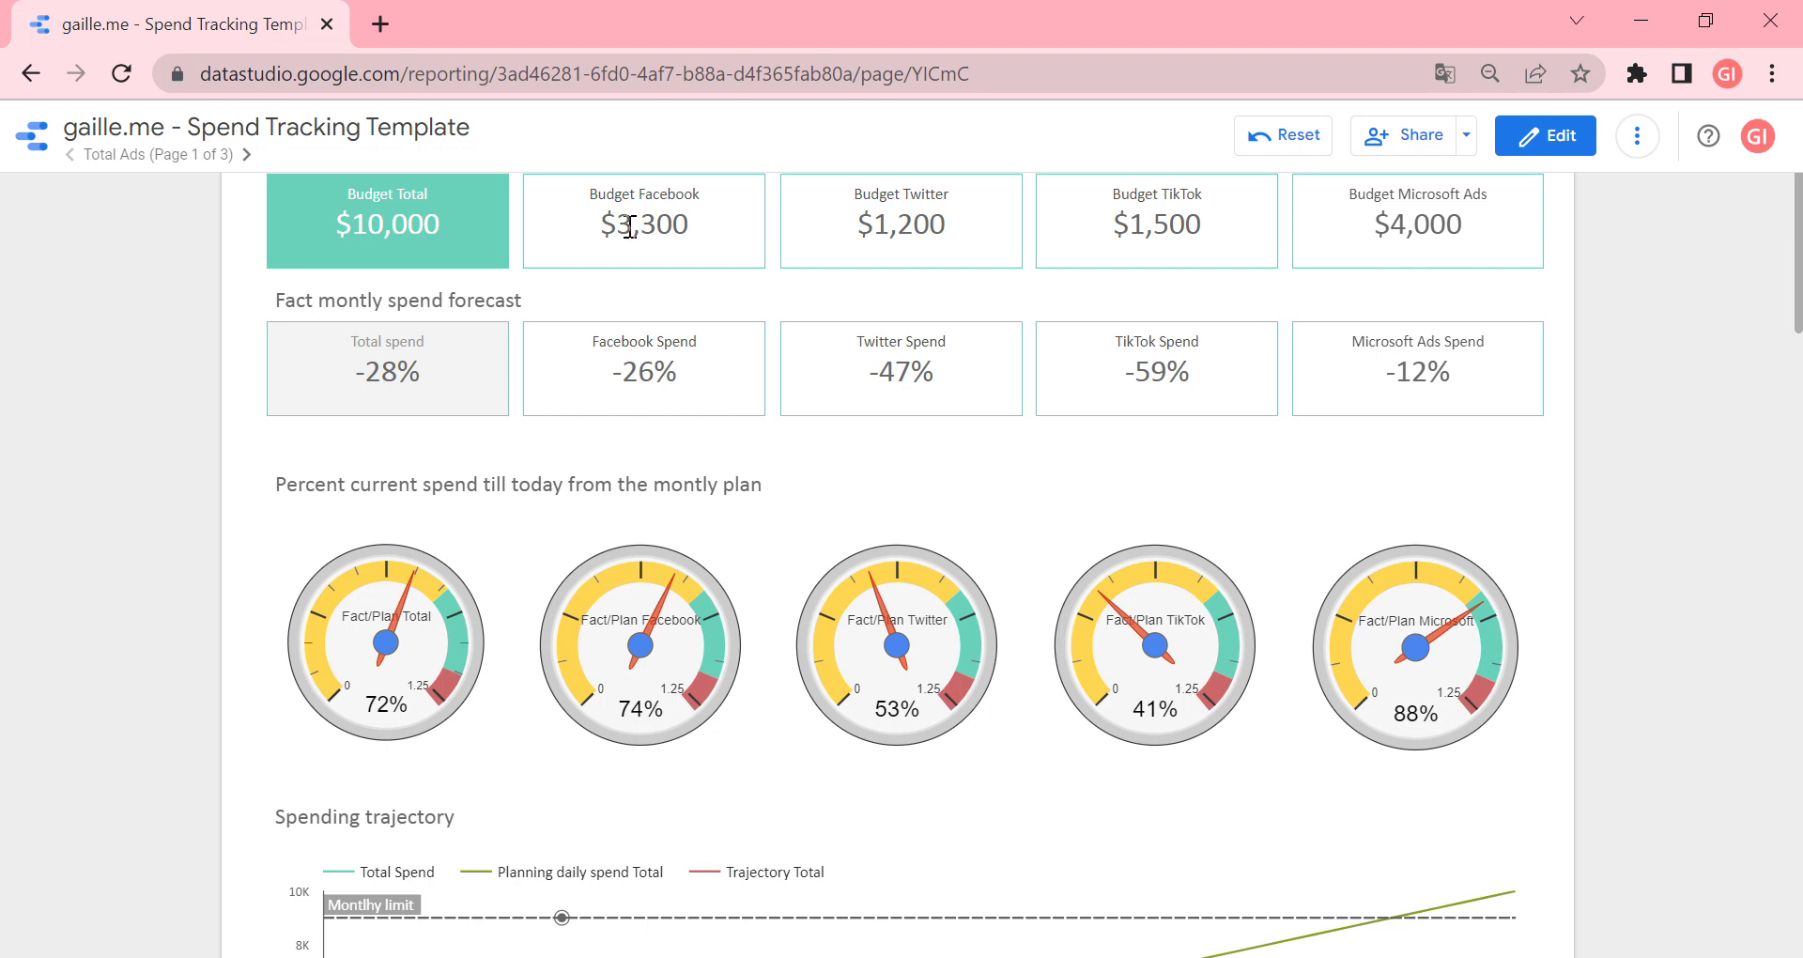
scroll(917, 310, "up", 1)
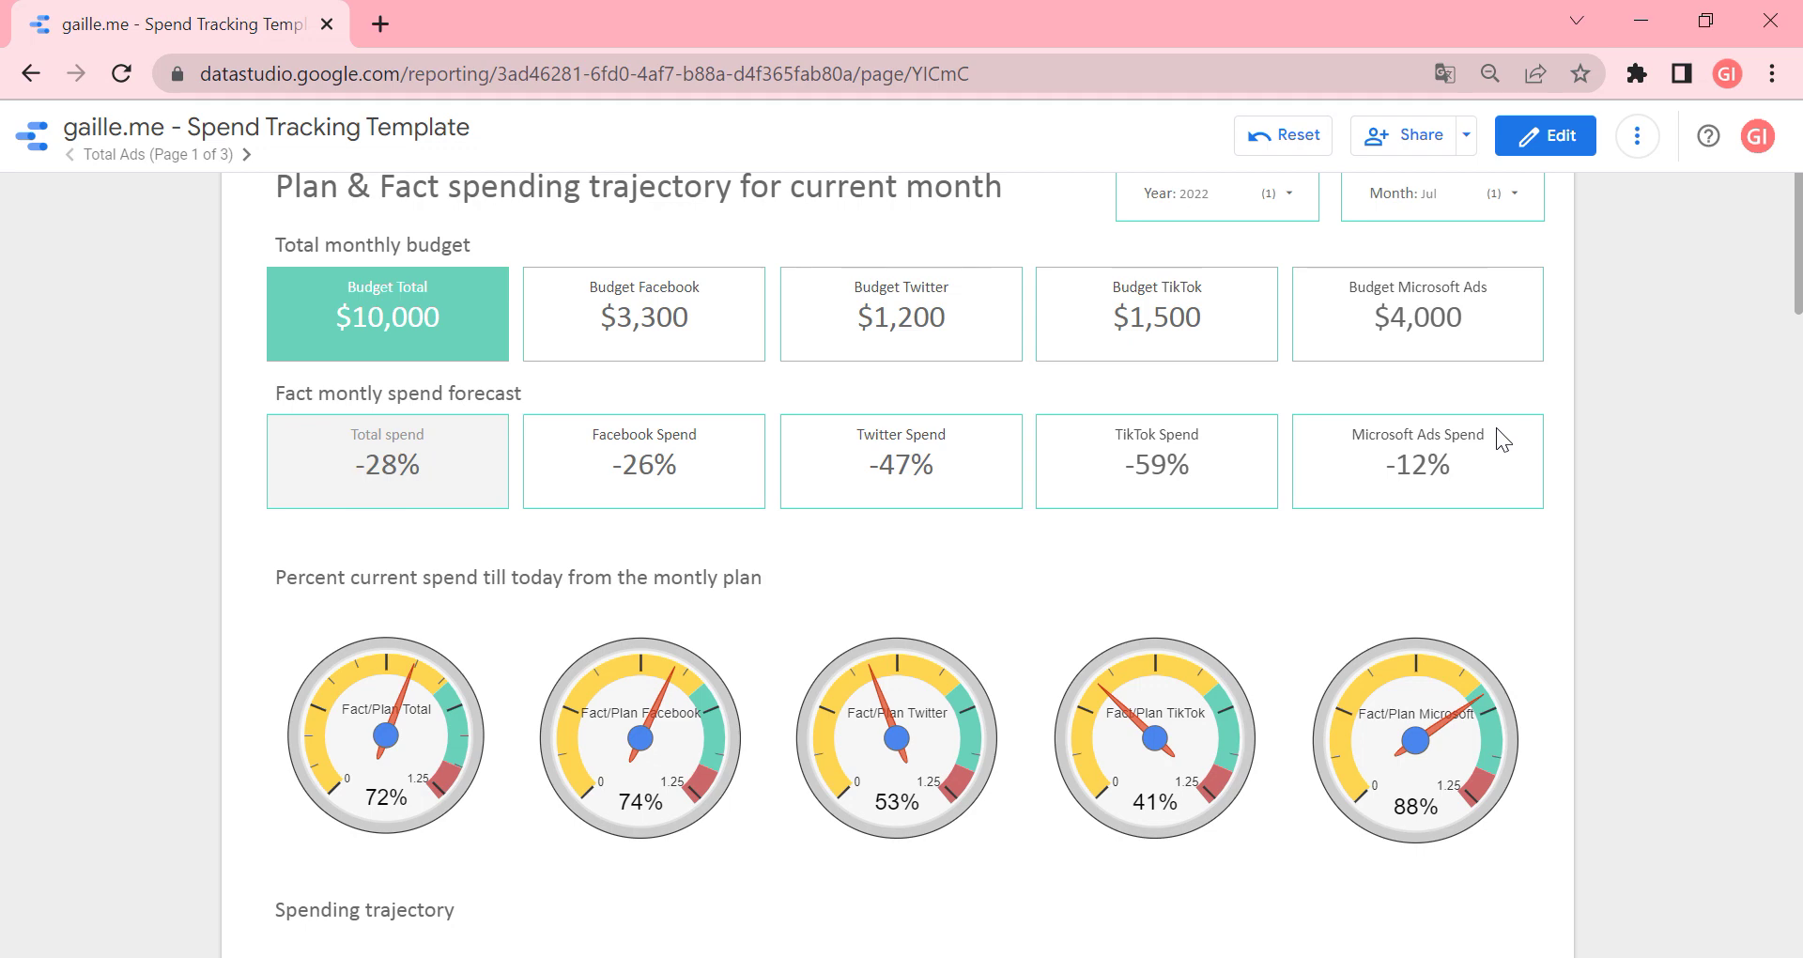
scroll(1747, 616, "down", 12)
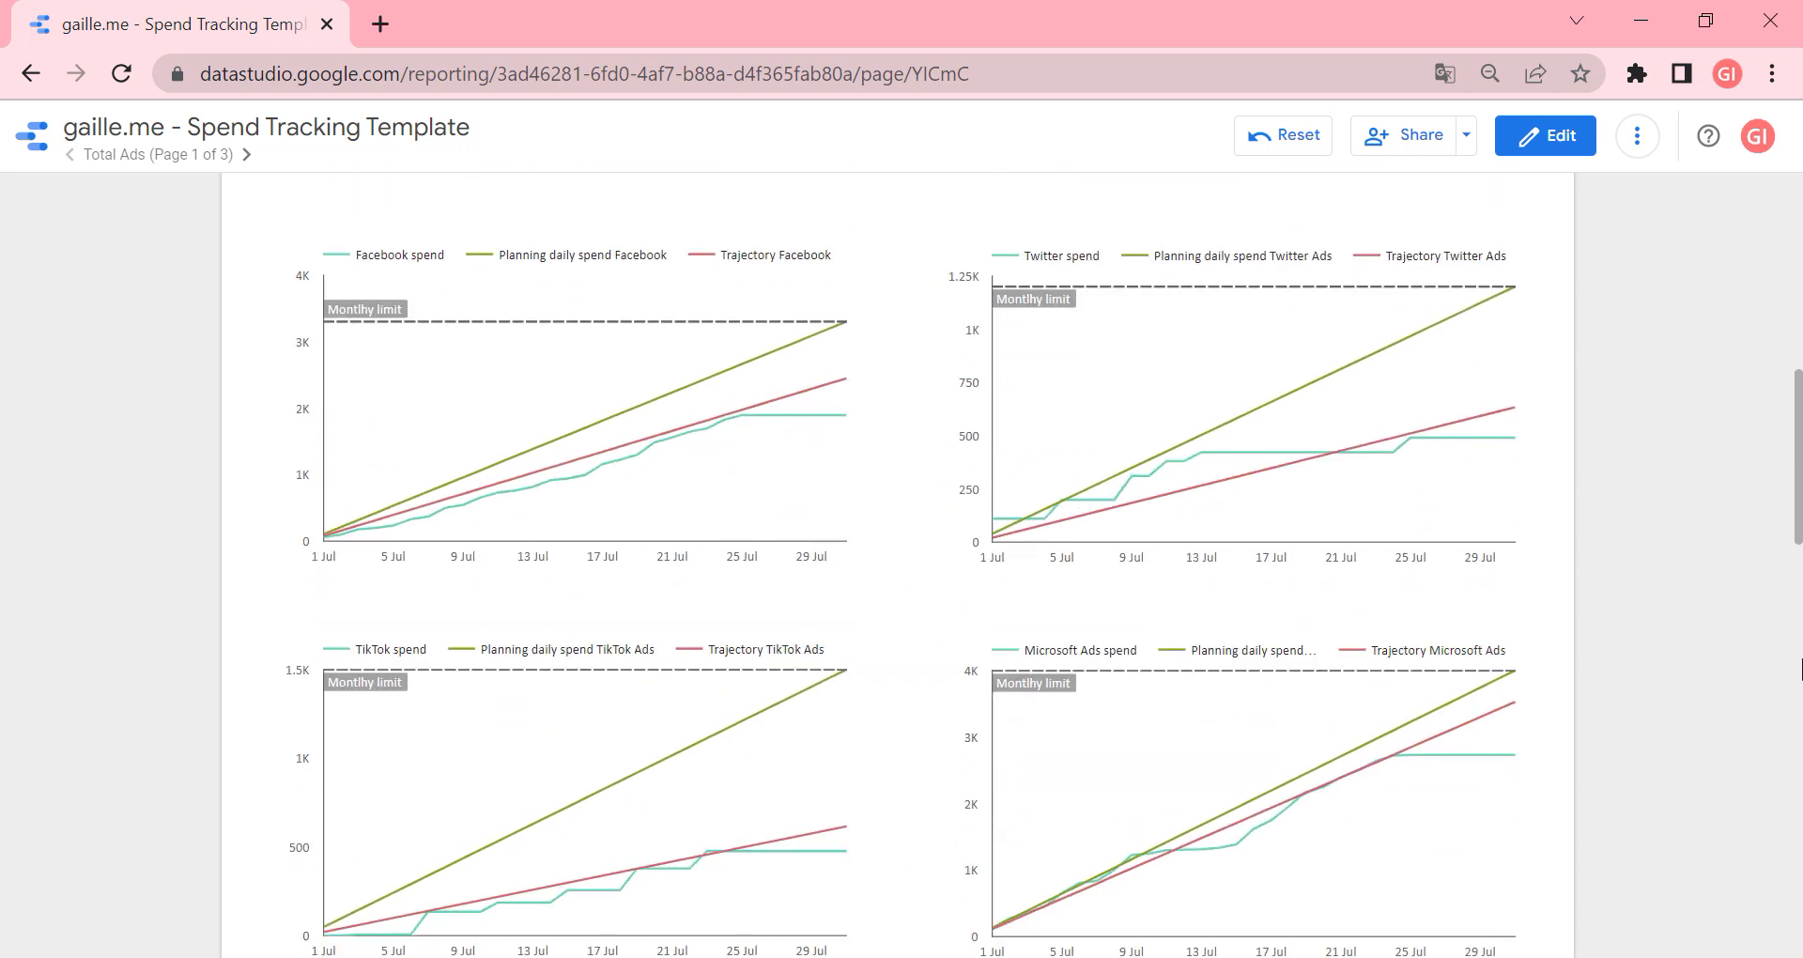
scroll(482, 589, "up", 3)
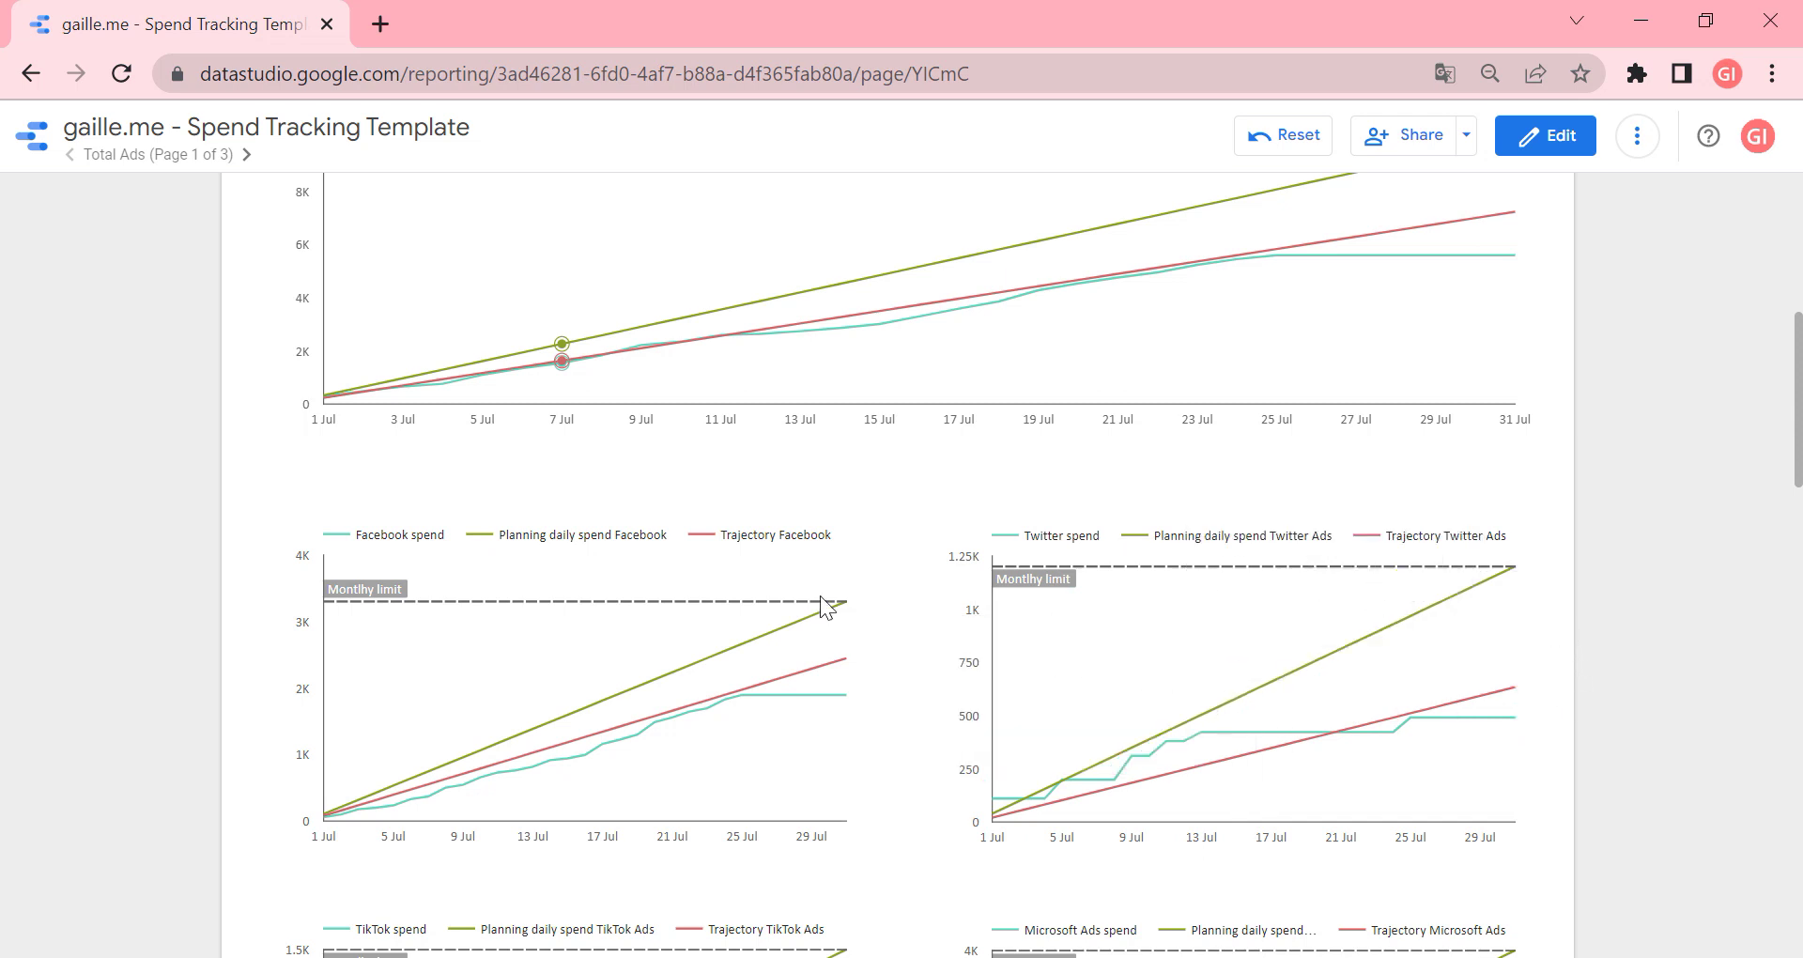
mouse_move(820, 603)
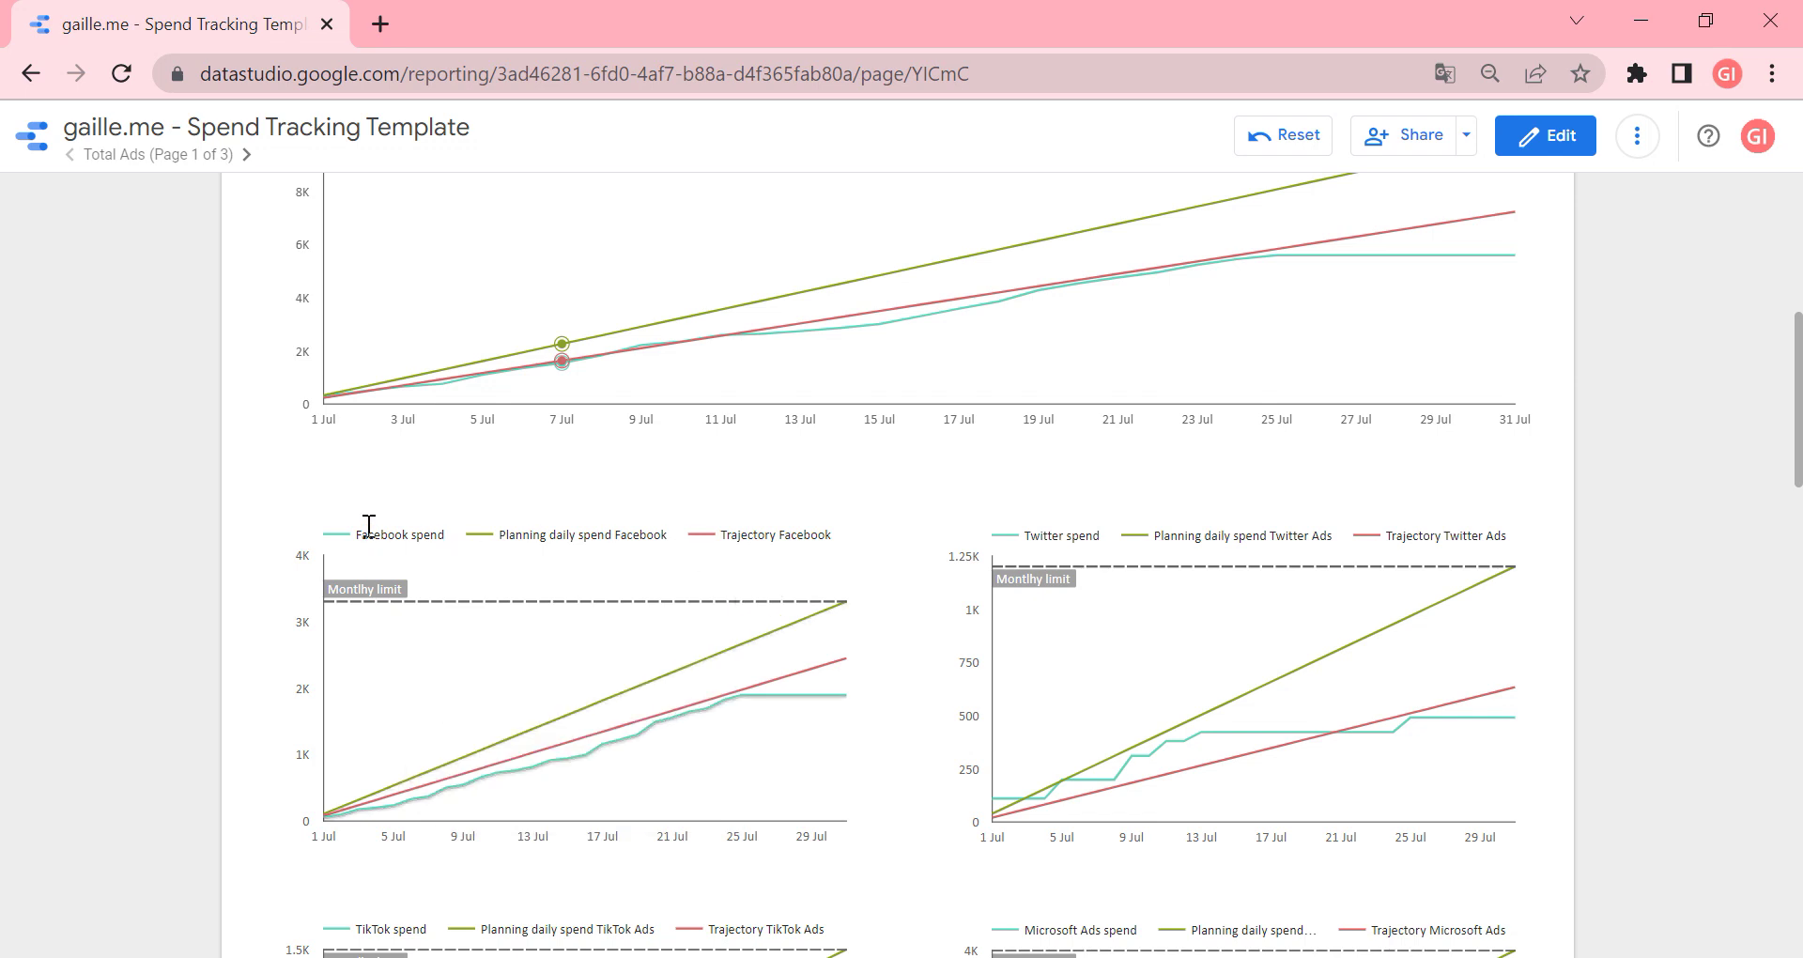
left_click_drag(368, 534, 454, 544)
mouse_move(1058, 564)
left_click_drag(1064, 535, 1047, 535)
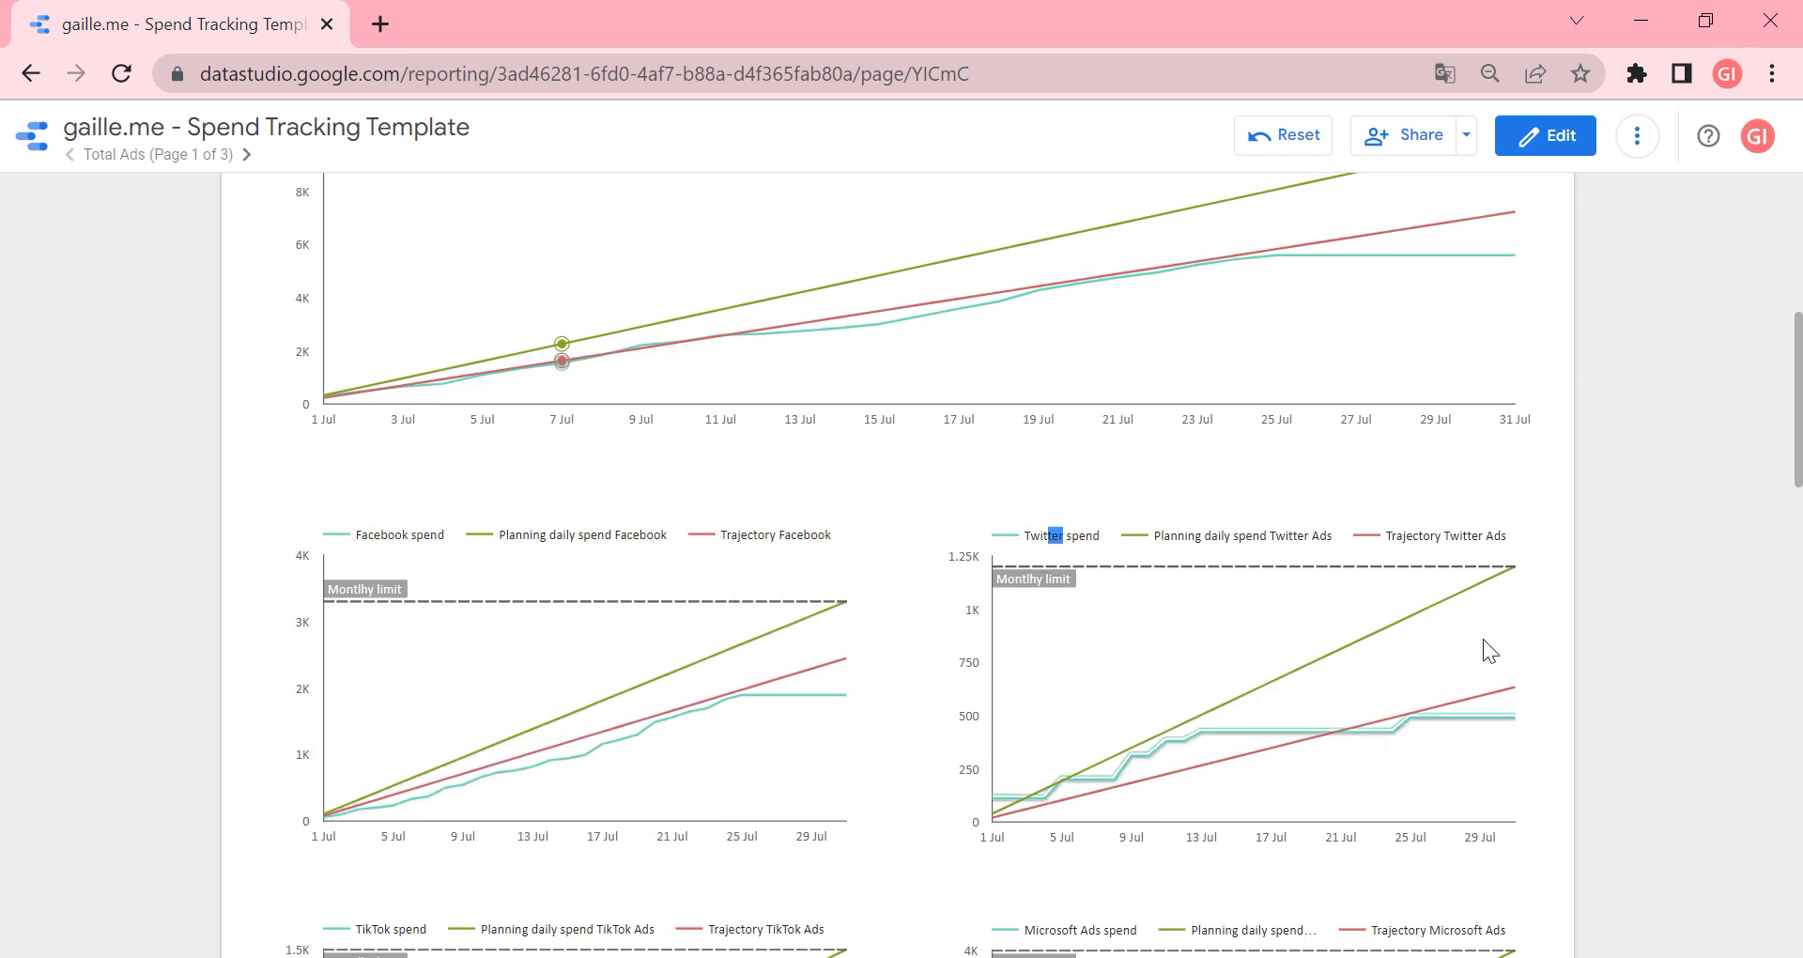
Step: Scroll on to the TikTok and Microsoft Ads trajectory charts above the Total (Ads) overview
scroll(1215, 603, "down", 4)
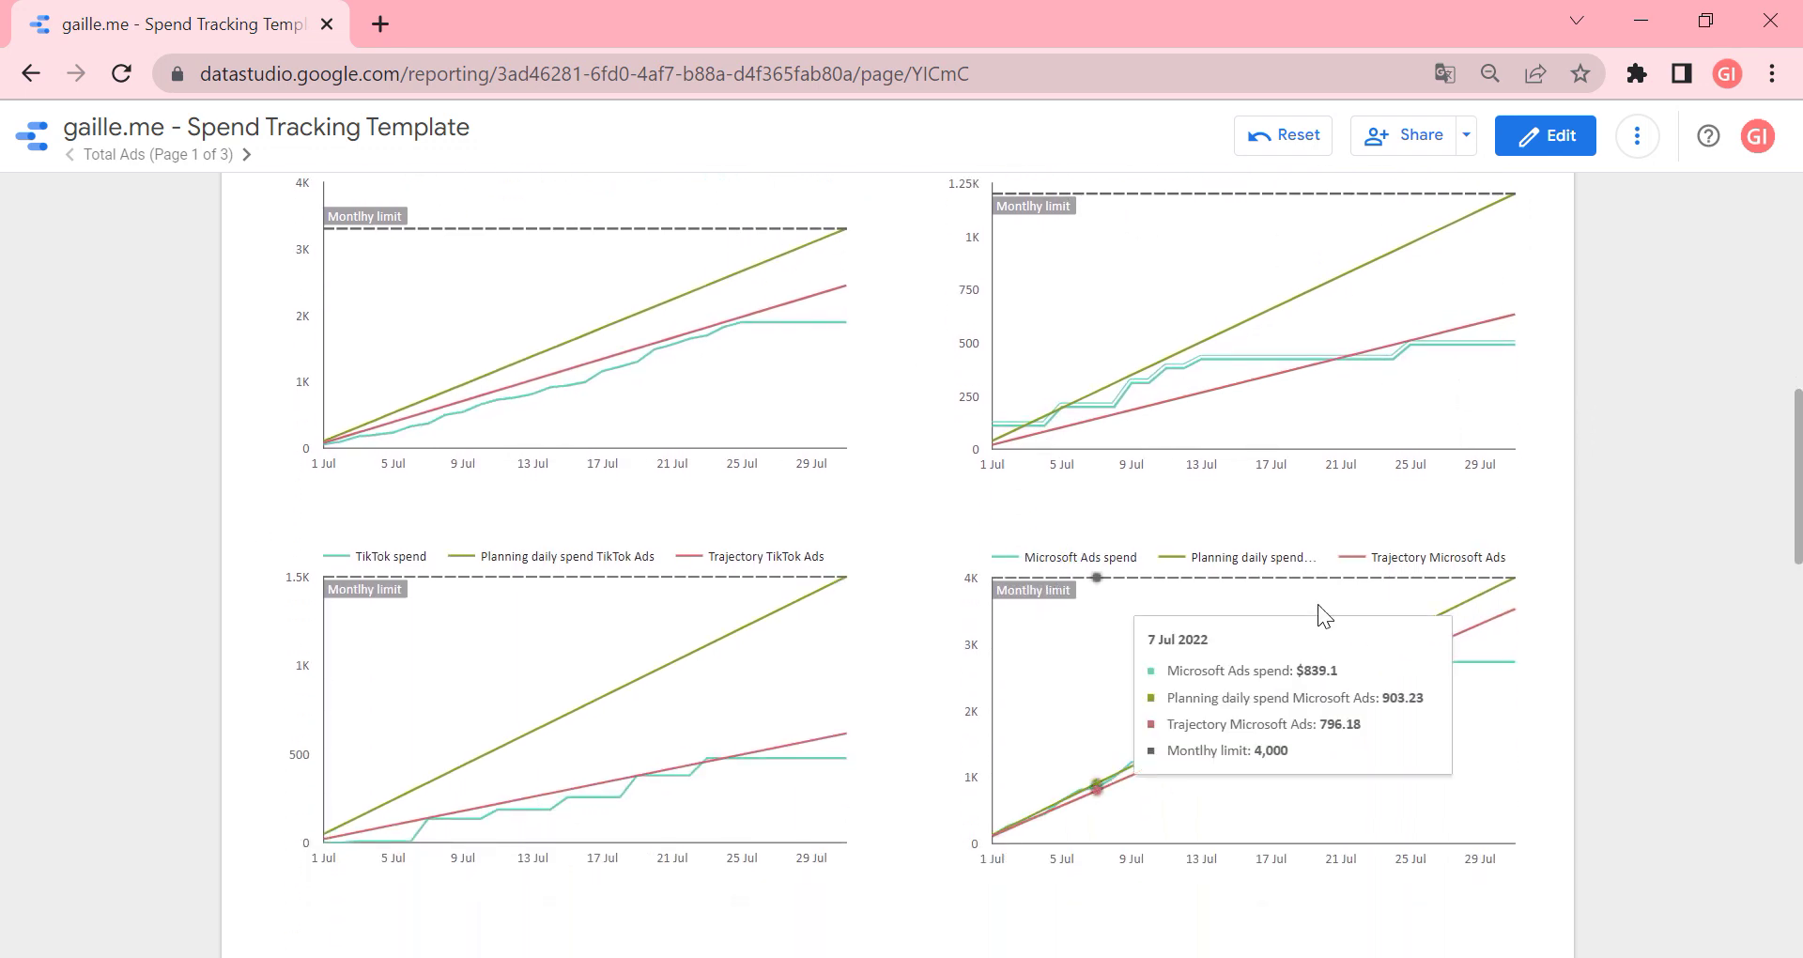
scroll(1613, 636, "down", 2)
scroll(1653, 662, "down", 1)
scroll(1675, 663, "up", 3)
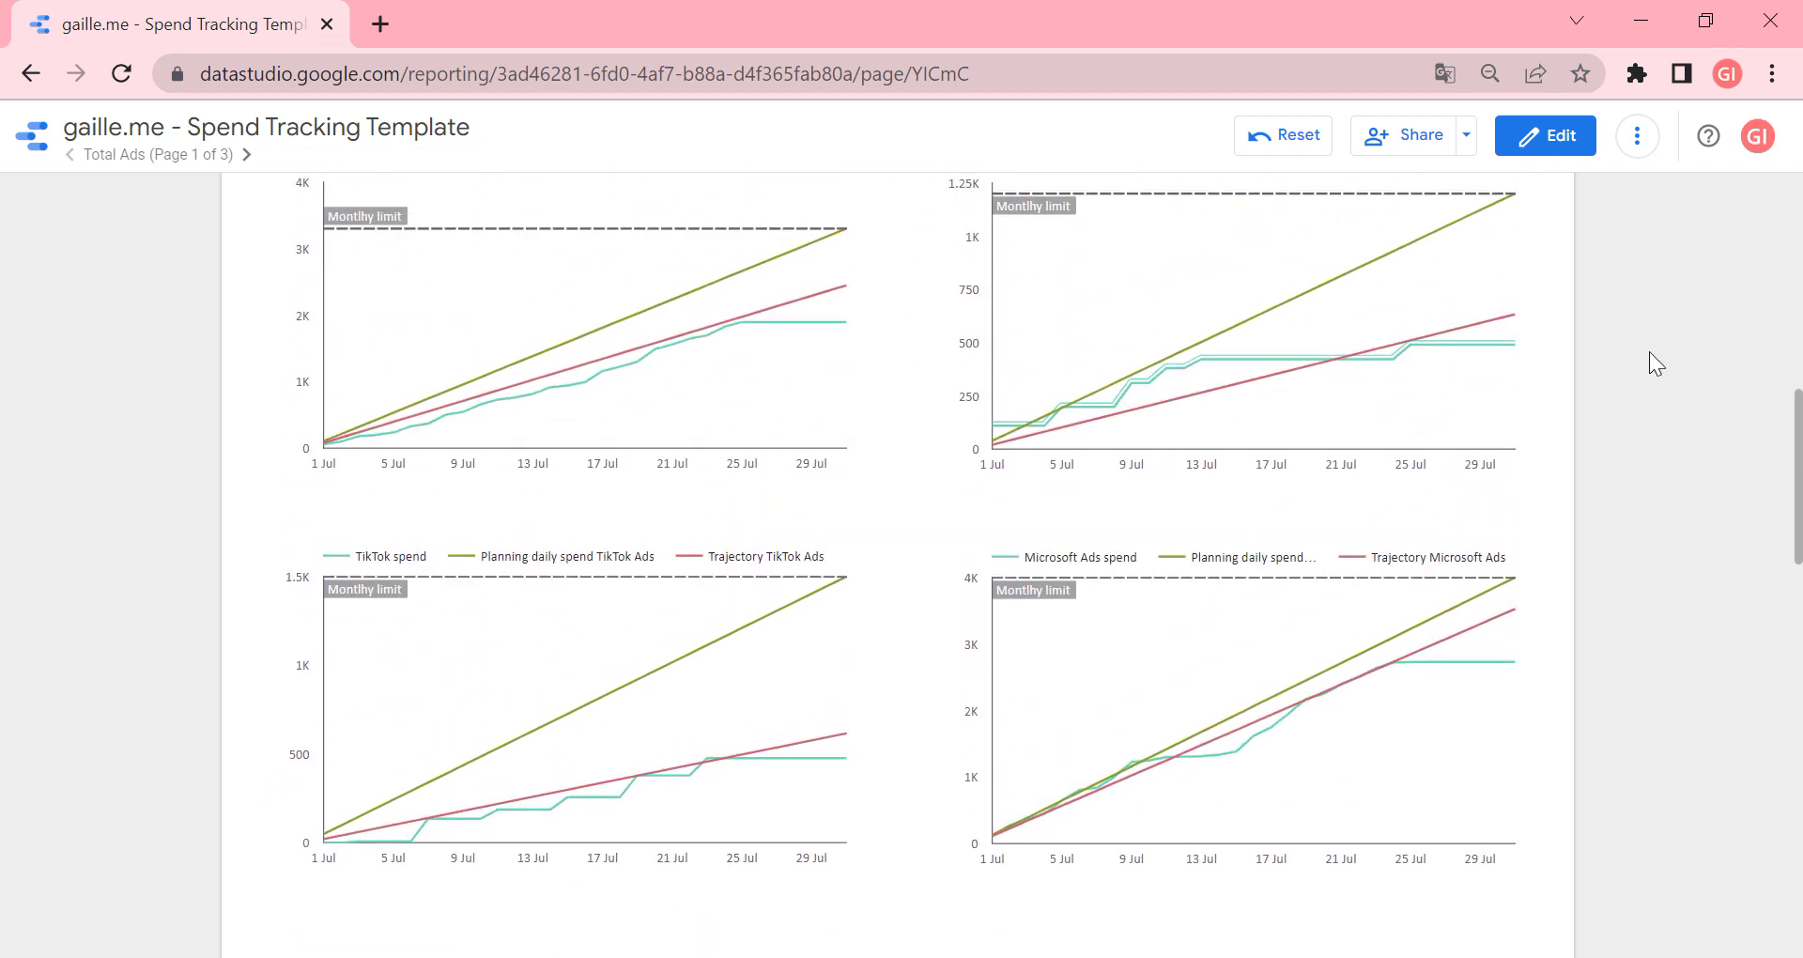
scroll(1649, 351, "up", 4)
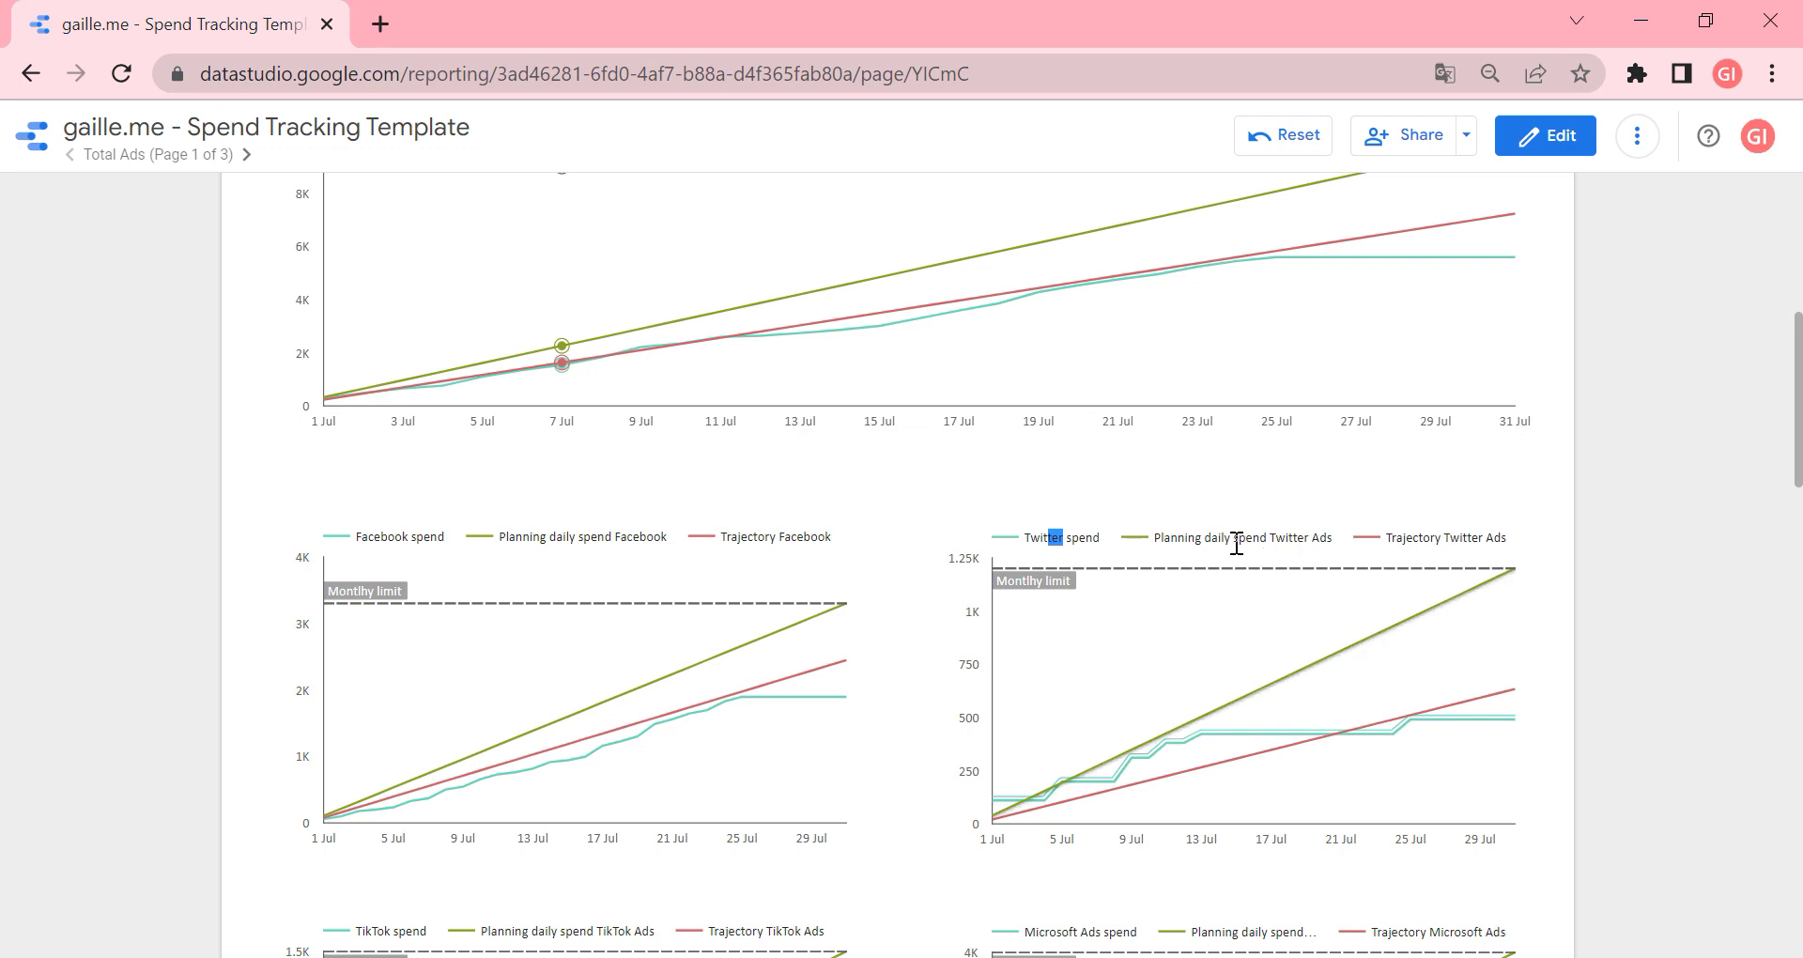
Step: Read the Total (Ads) revenue and spend bar tooltips and the monthly table, with Jul 2022 at 893% ROAS
scroll(1587, 533, "down", 5)
scroll(1596, 545, "down", 5)
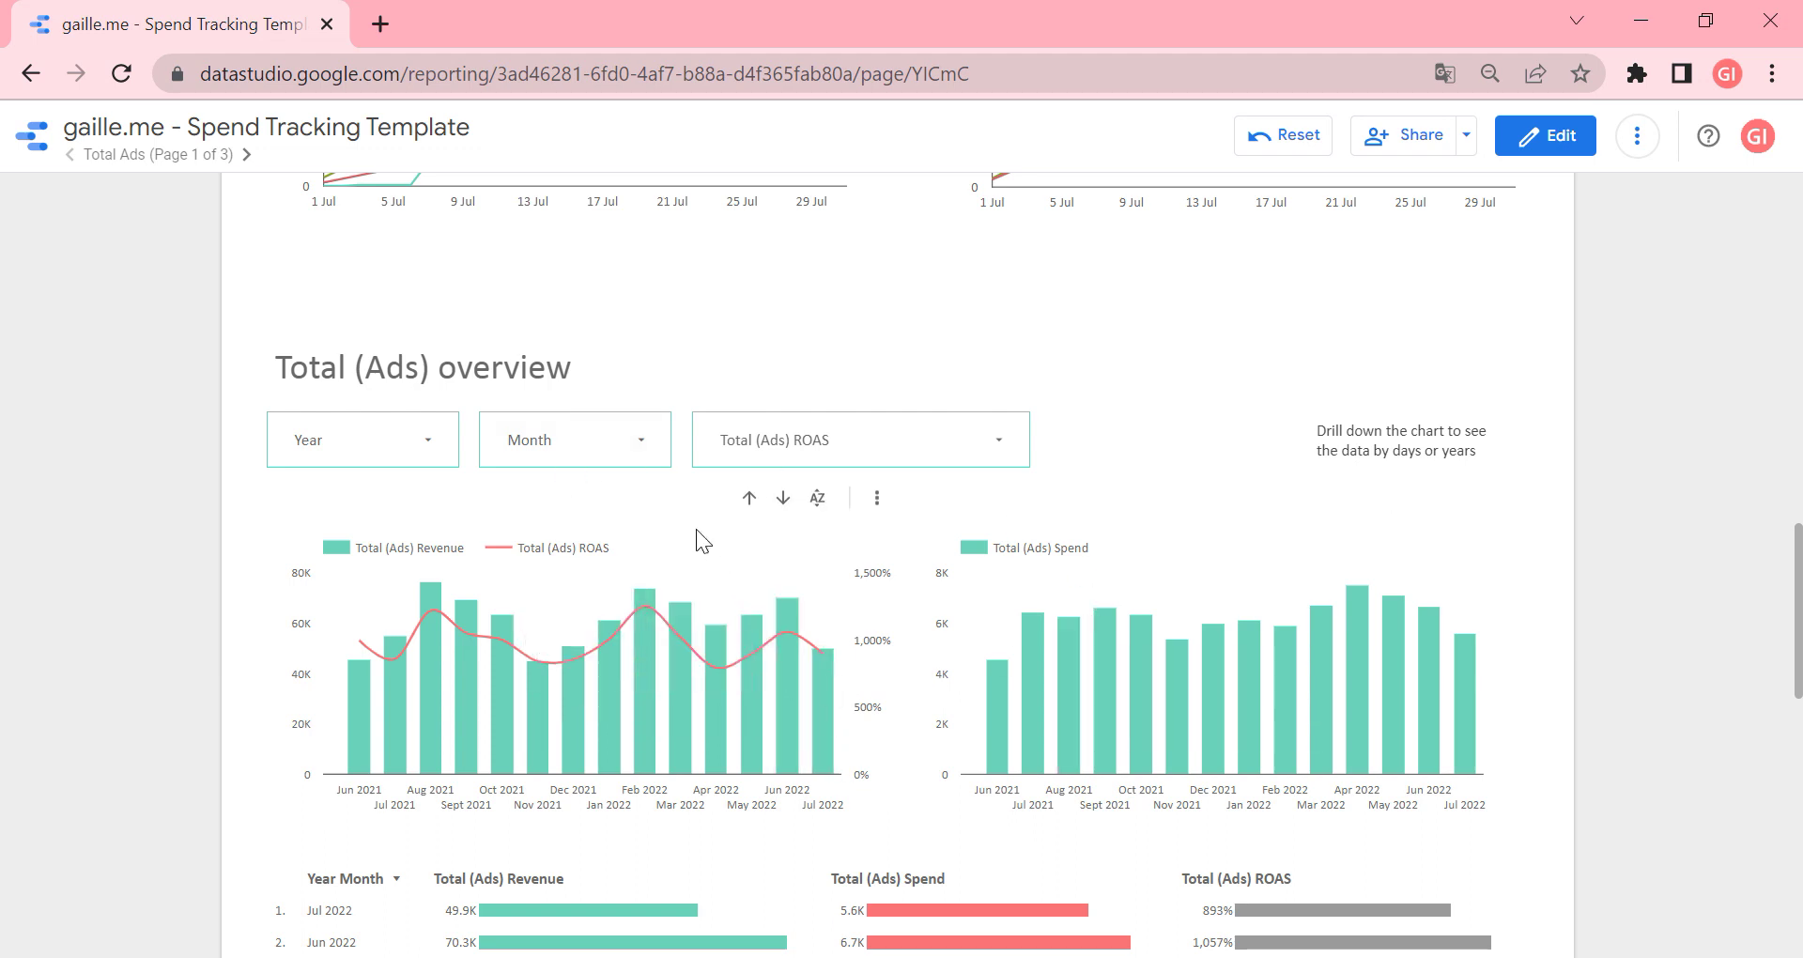
mouse_move(442, 625)
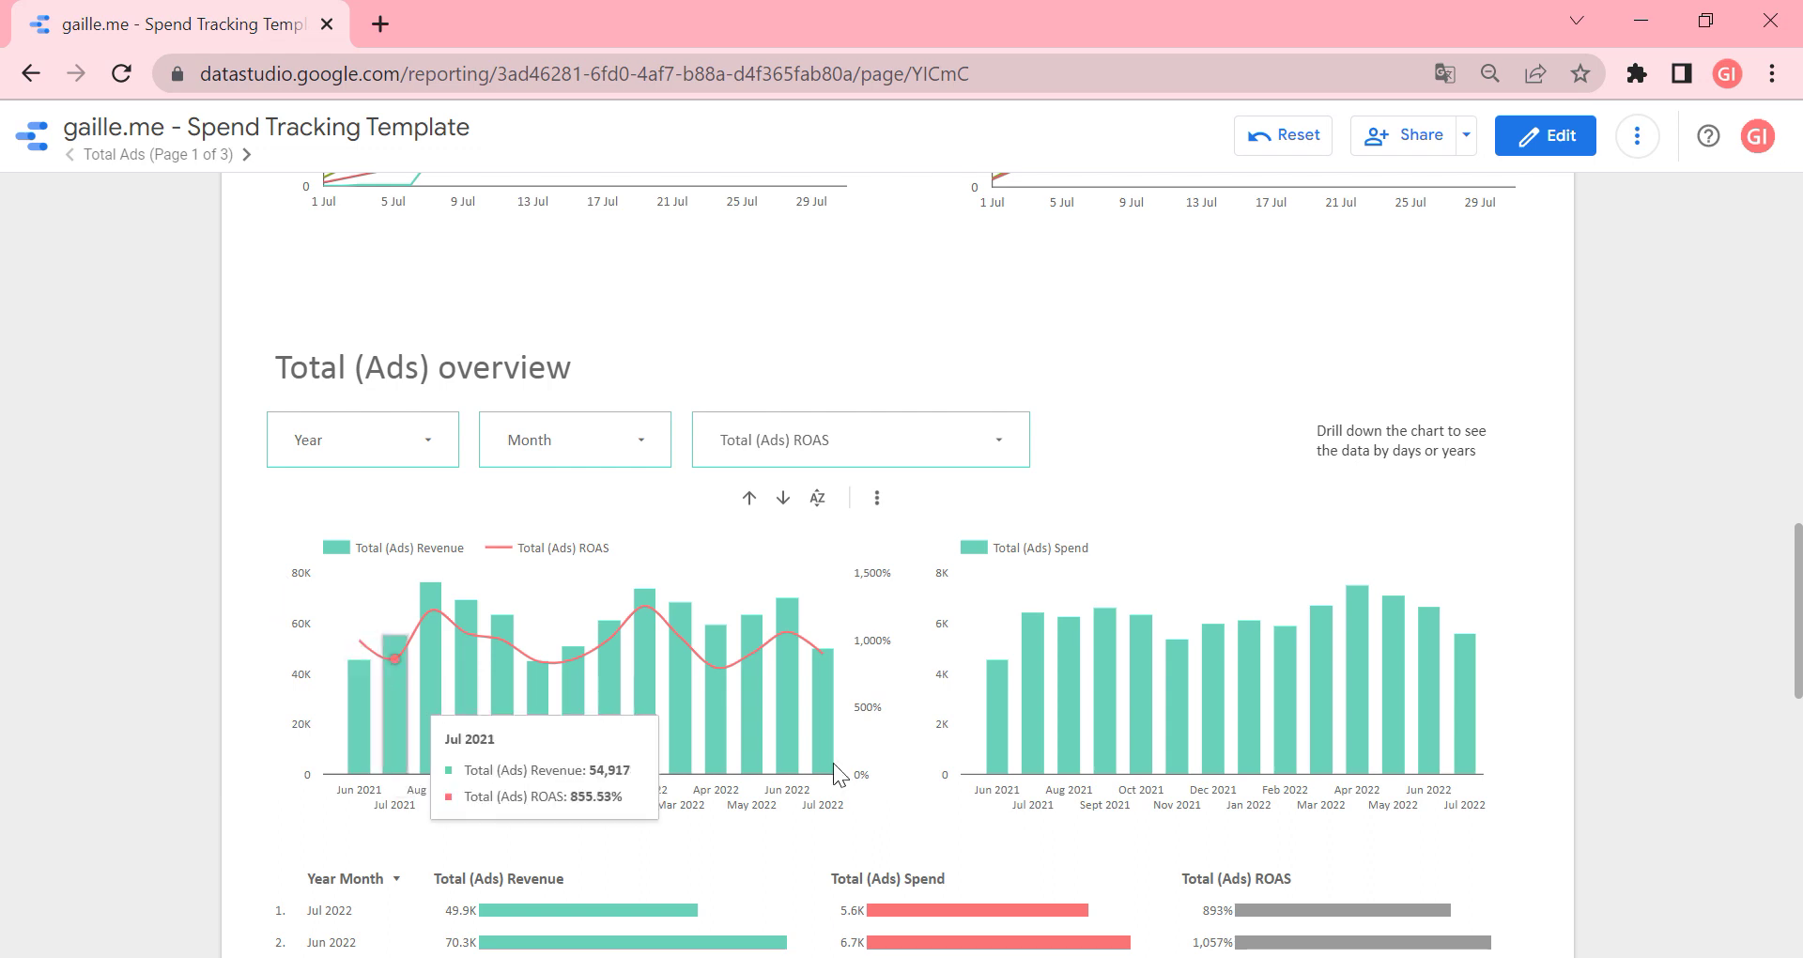
mouse_move(839, 774)
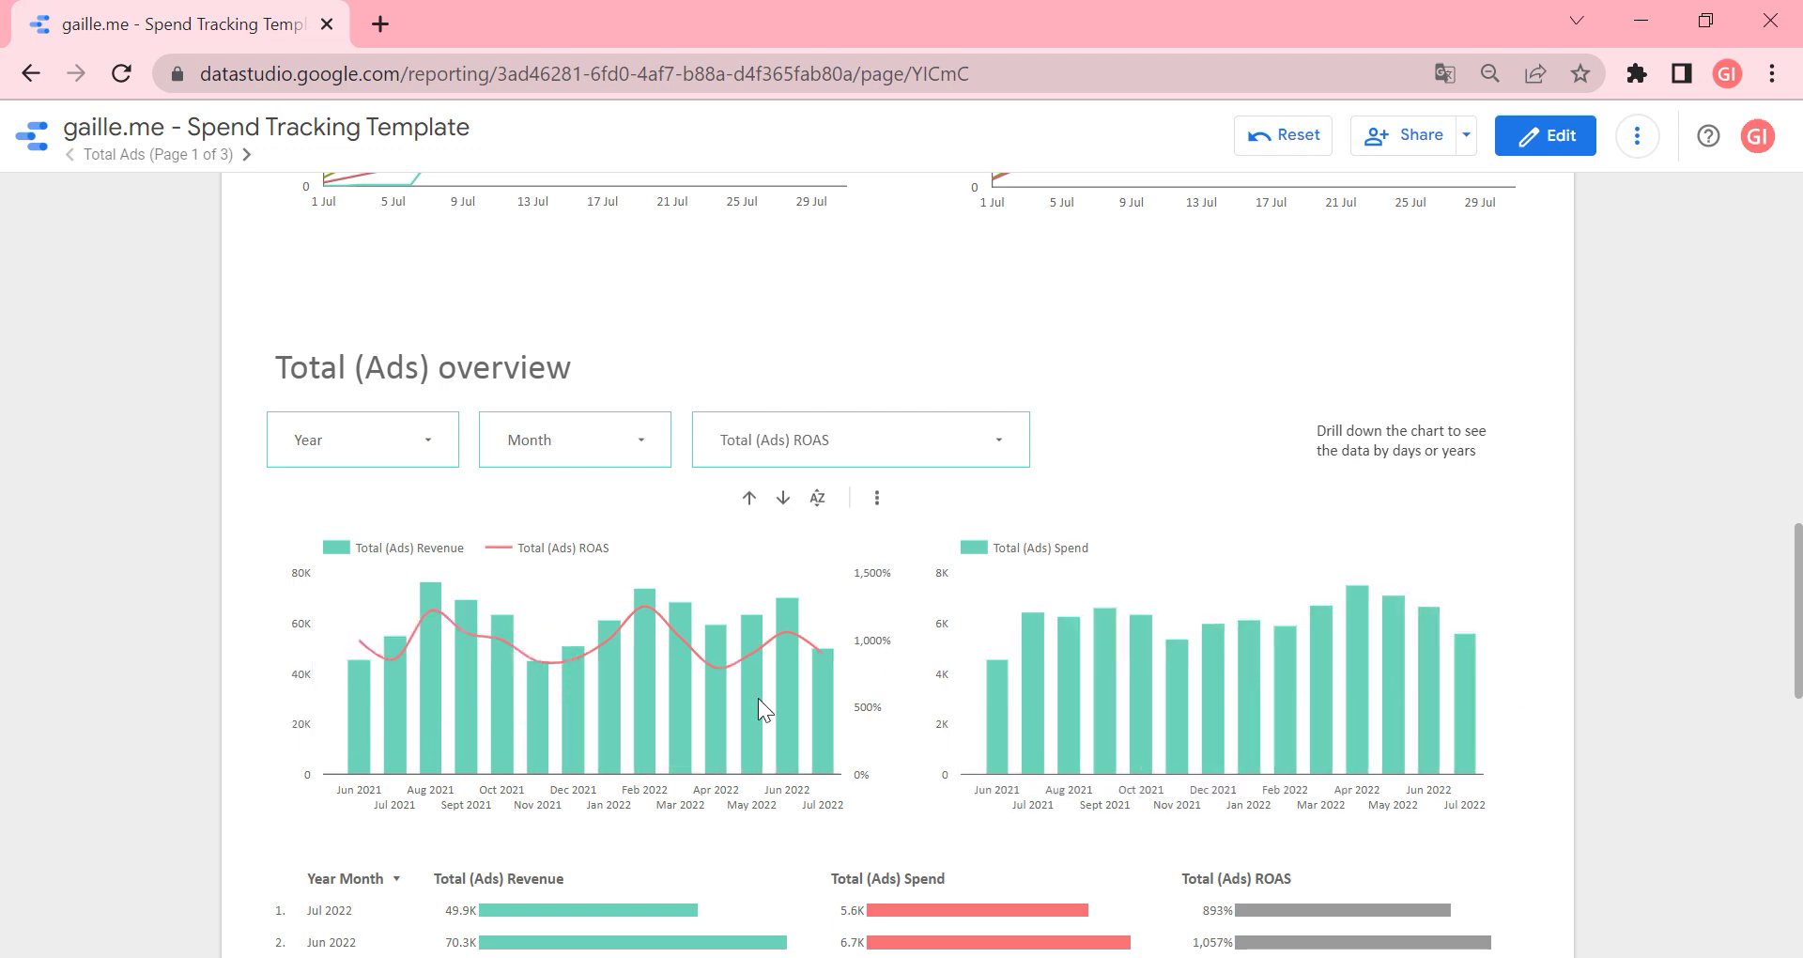
mouse_move(825, 655)
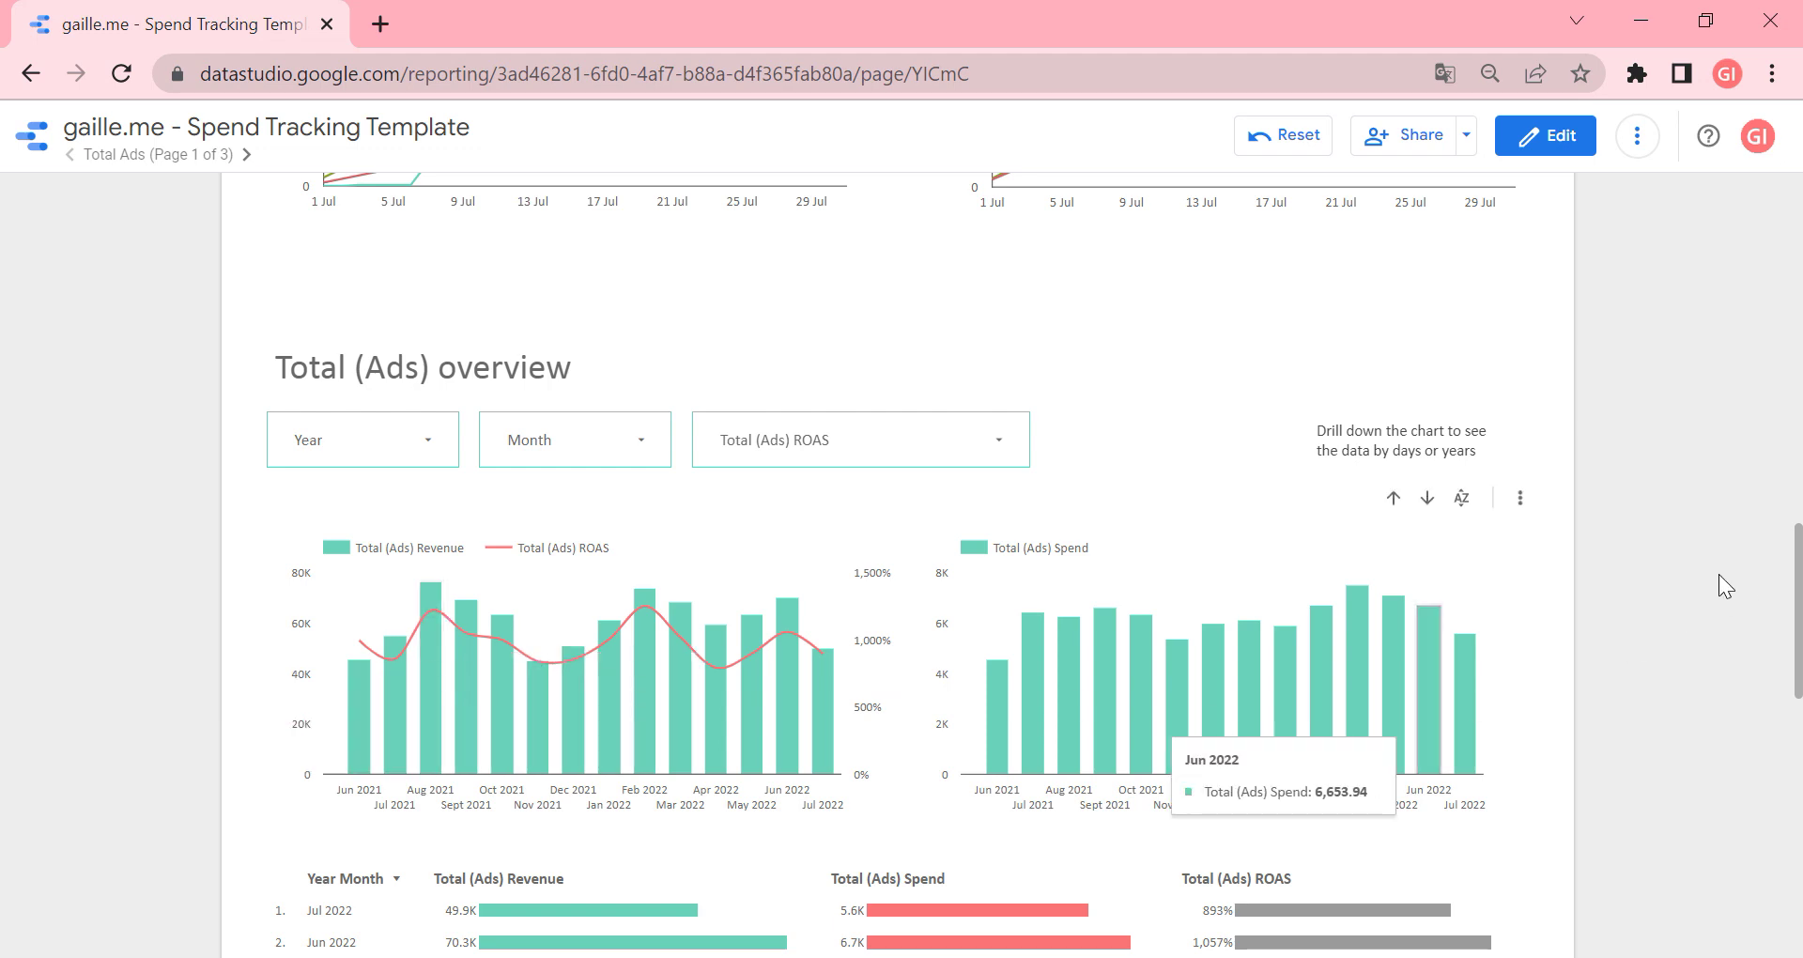
Step: Read the monthly revenue and spend values on the Total (Ads) table bars
scroll(1677, 549, "down", 3)
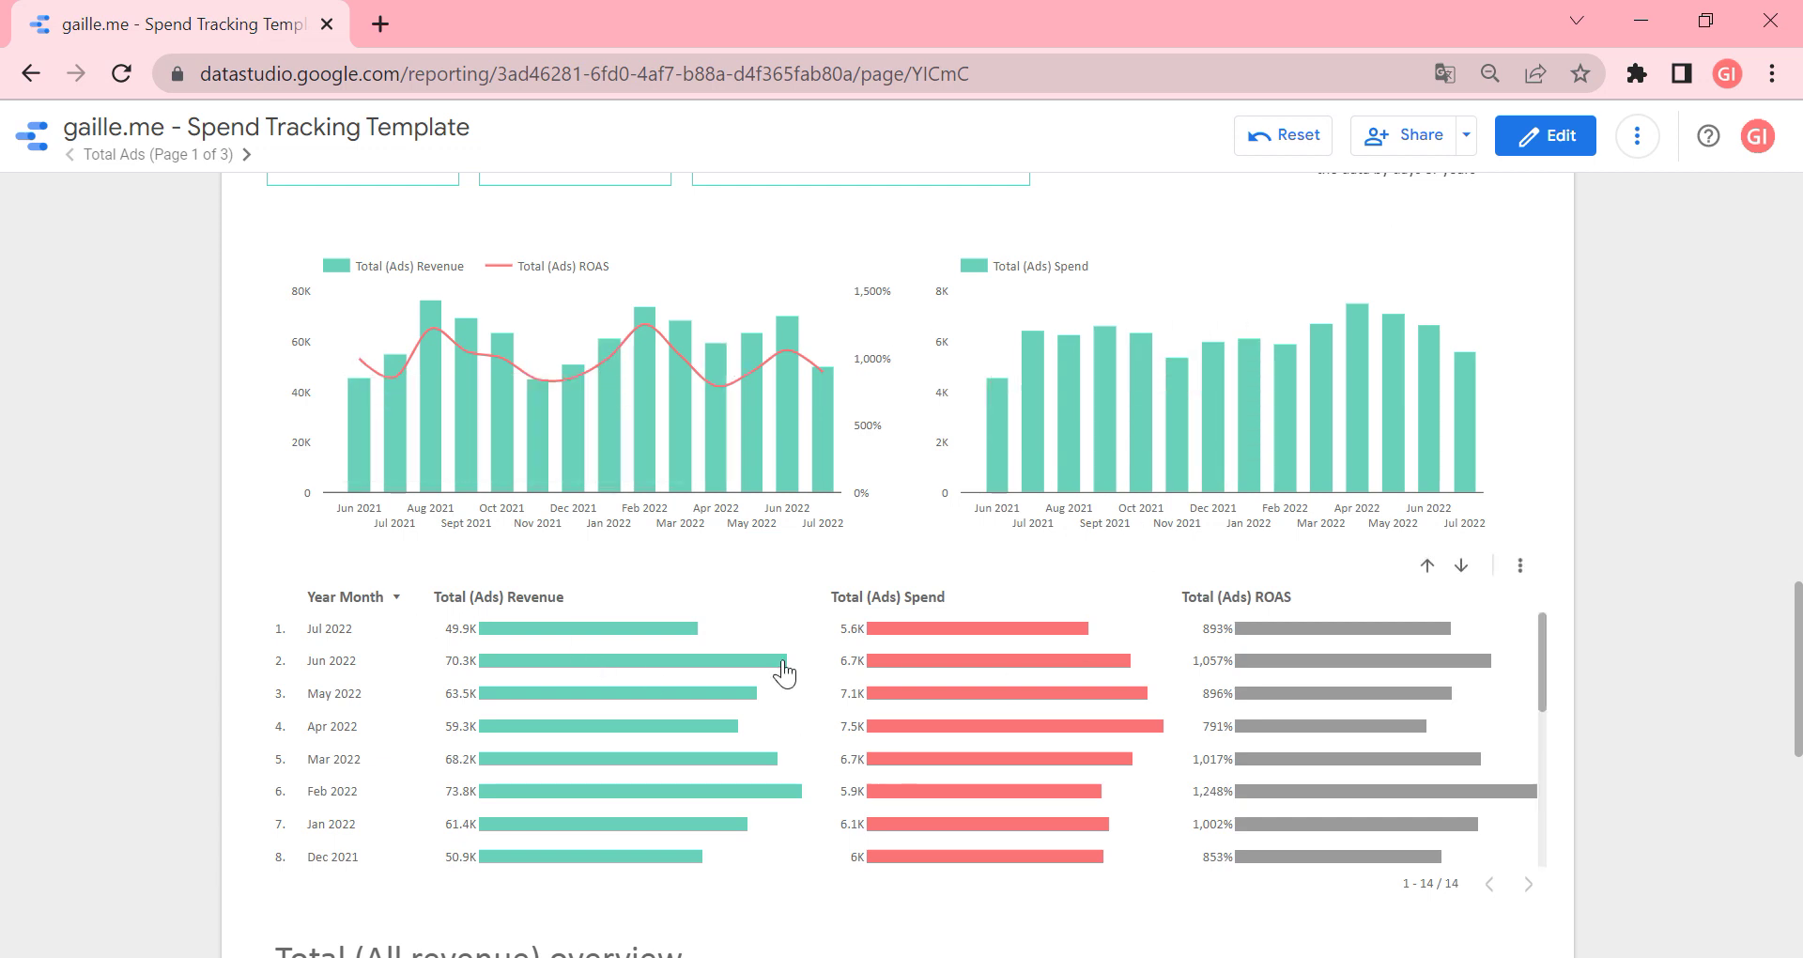
mouse_move(1145, 657)
mouse_move(476, 828)
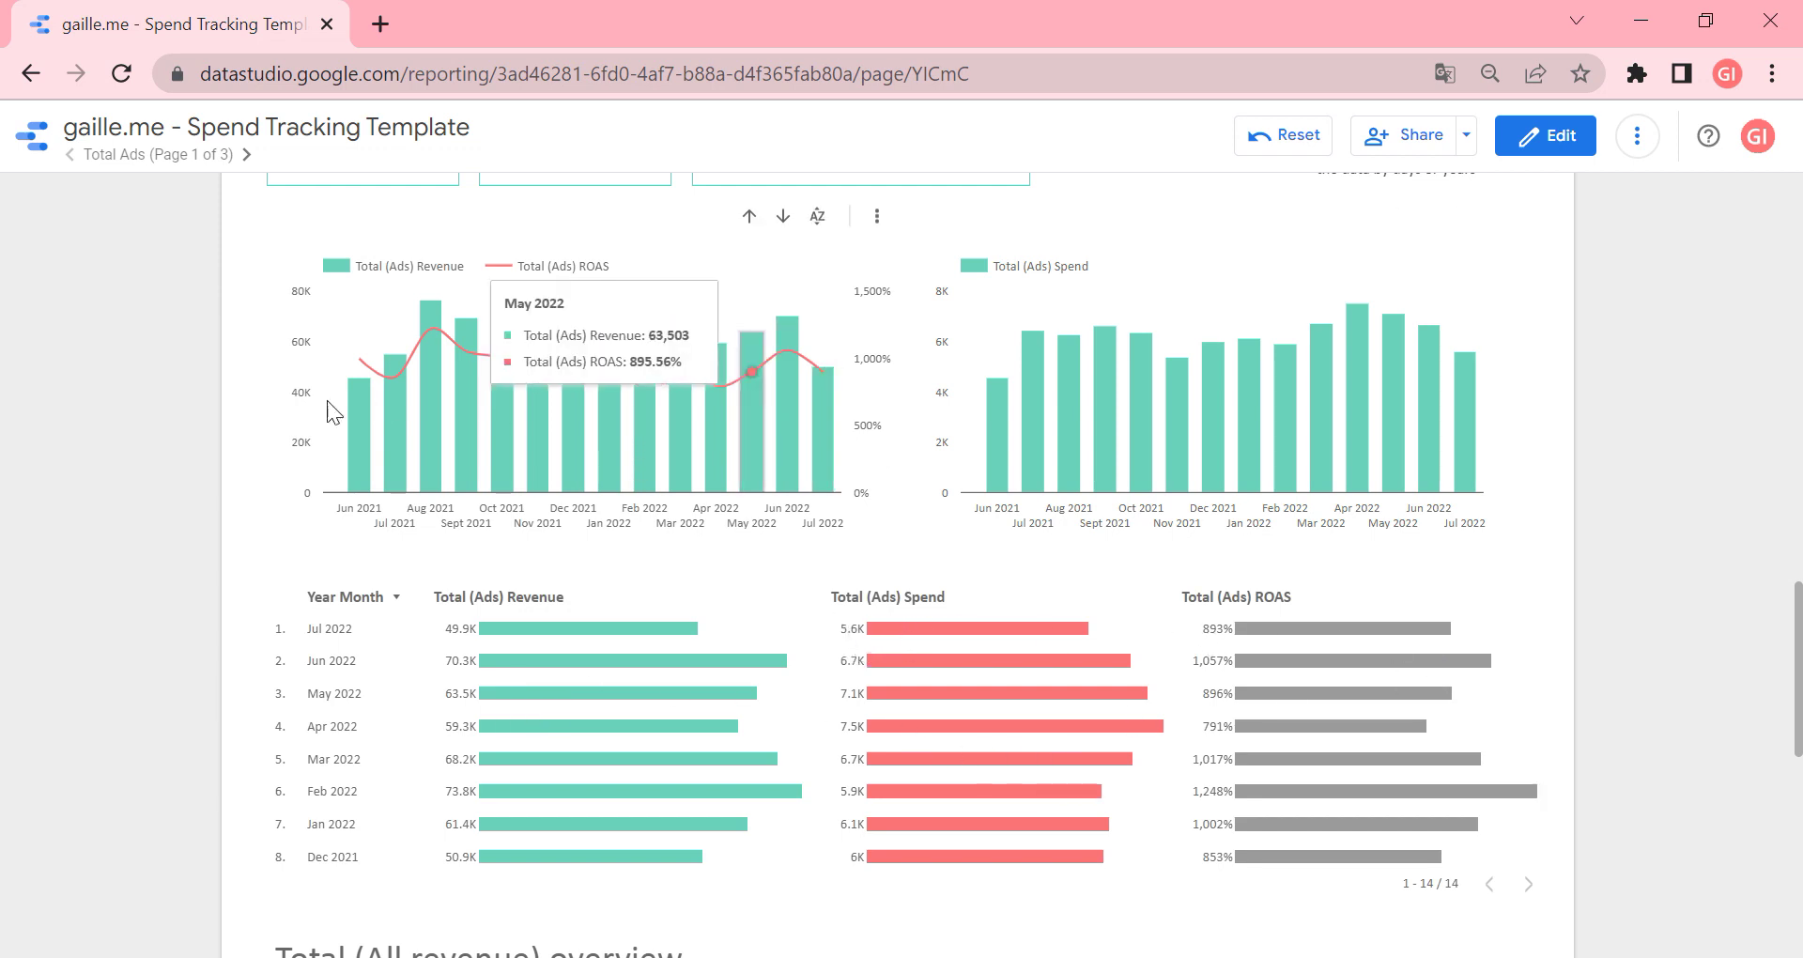
scroll(1711, 564, "down", 2)
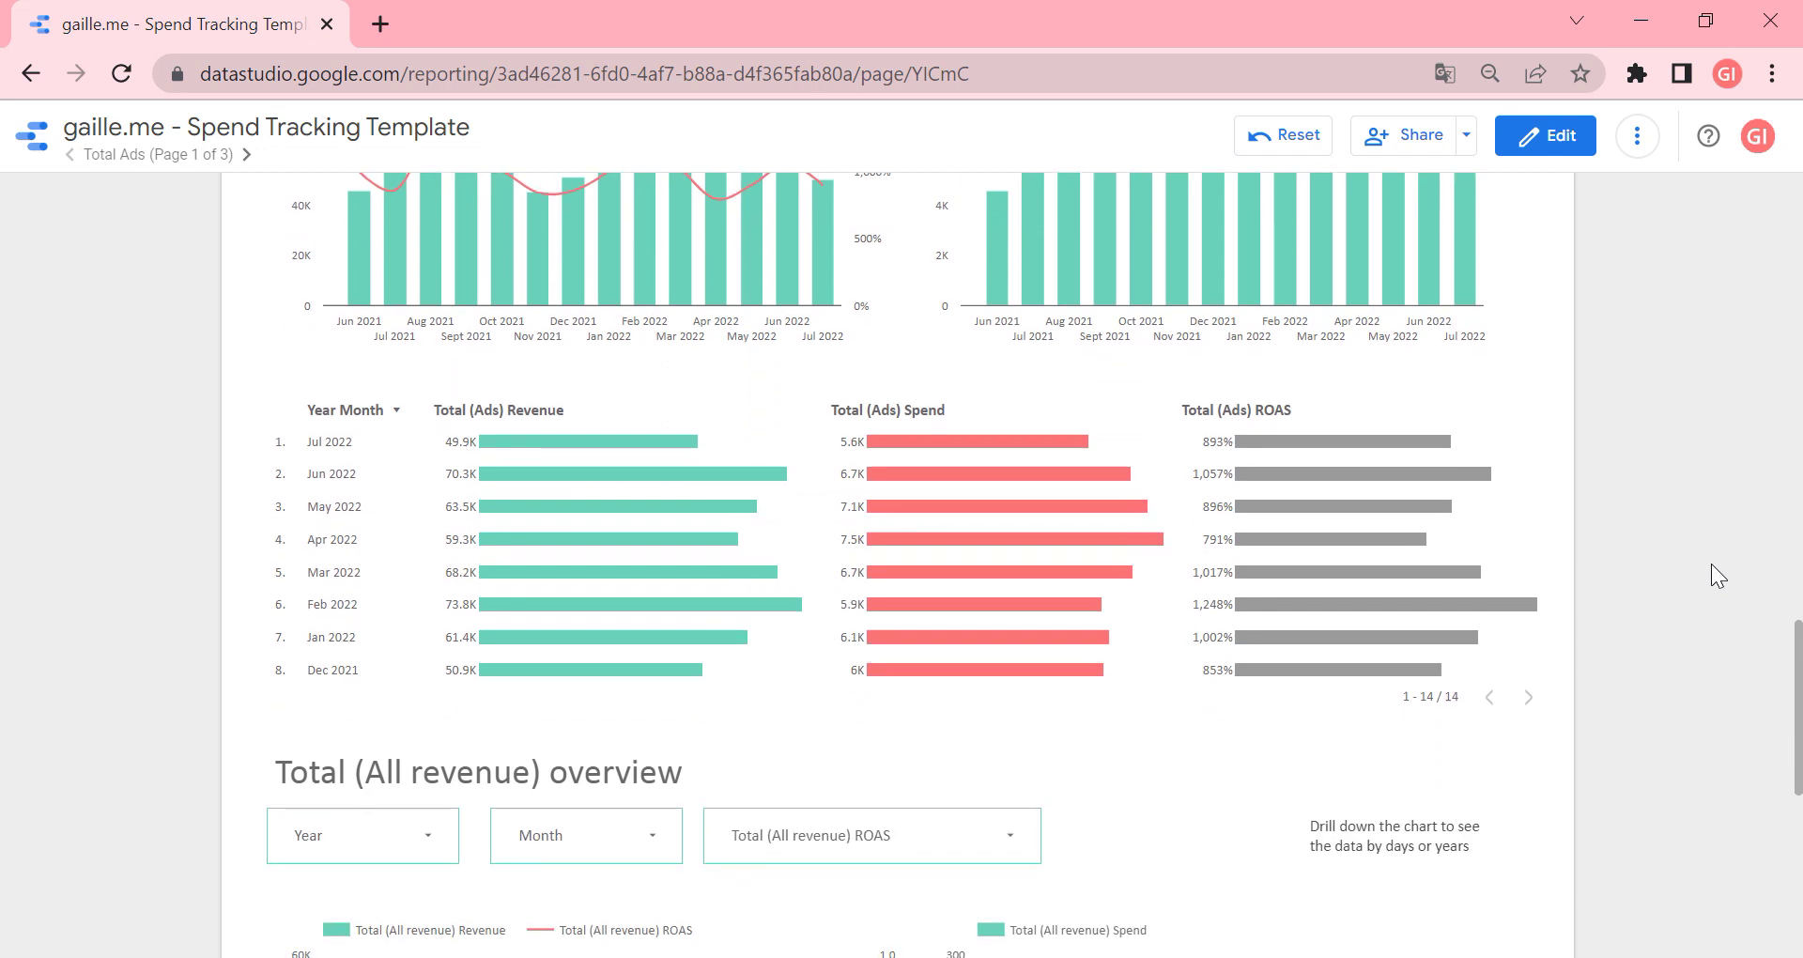
scroll(1659, 503, "down", 3)
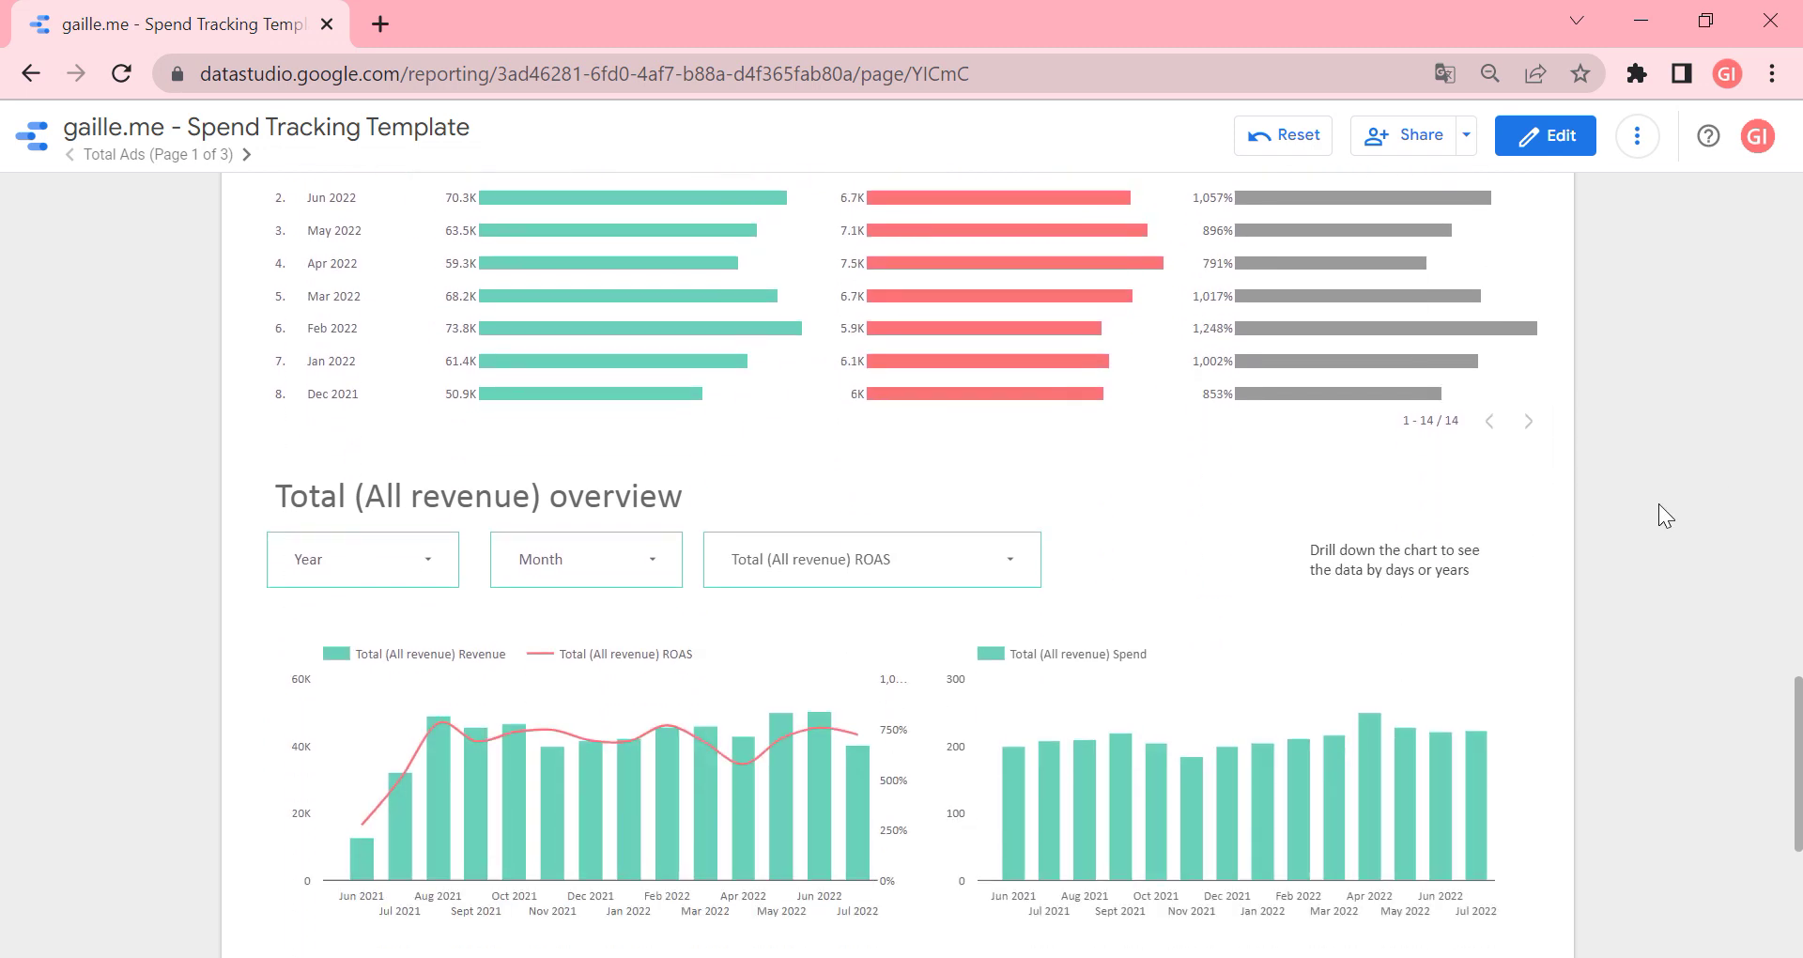
Step: Revisit the Total (Ads) overview heading, then reach Total (All revenue): Jul 2022 at 40.4K revenue, 722% ROAS
scroll(1658, 503, "up", 1)
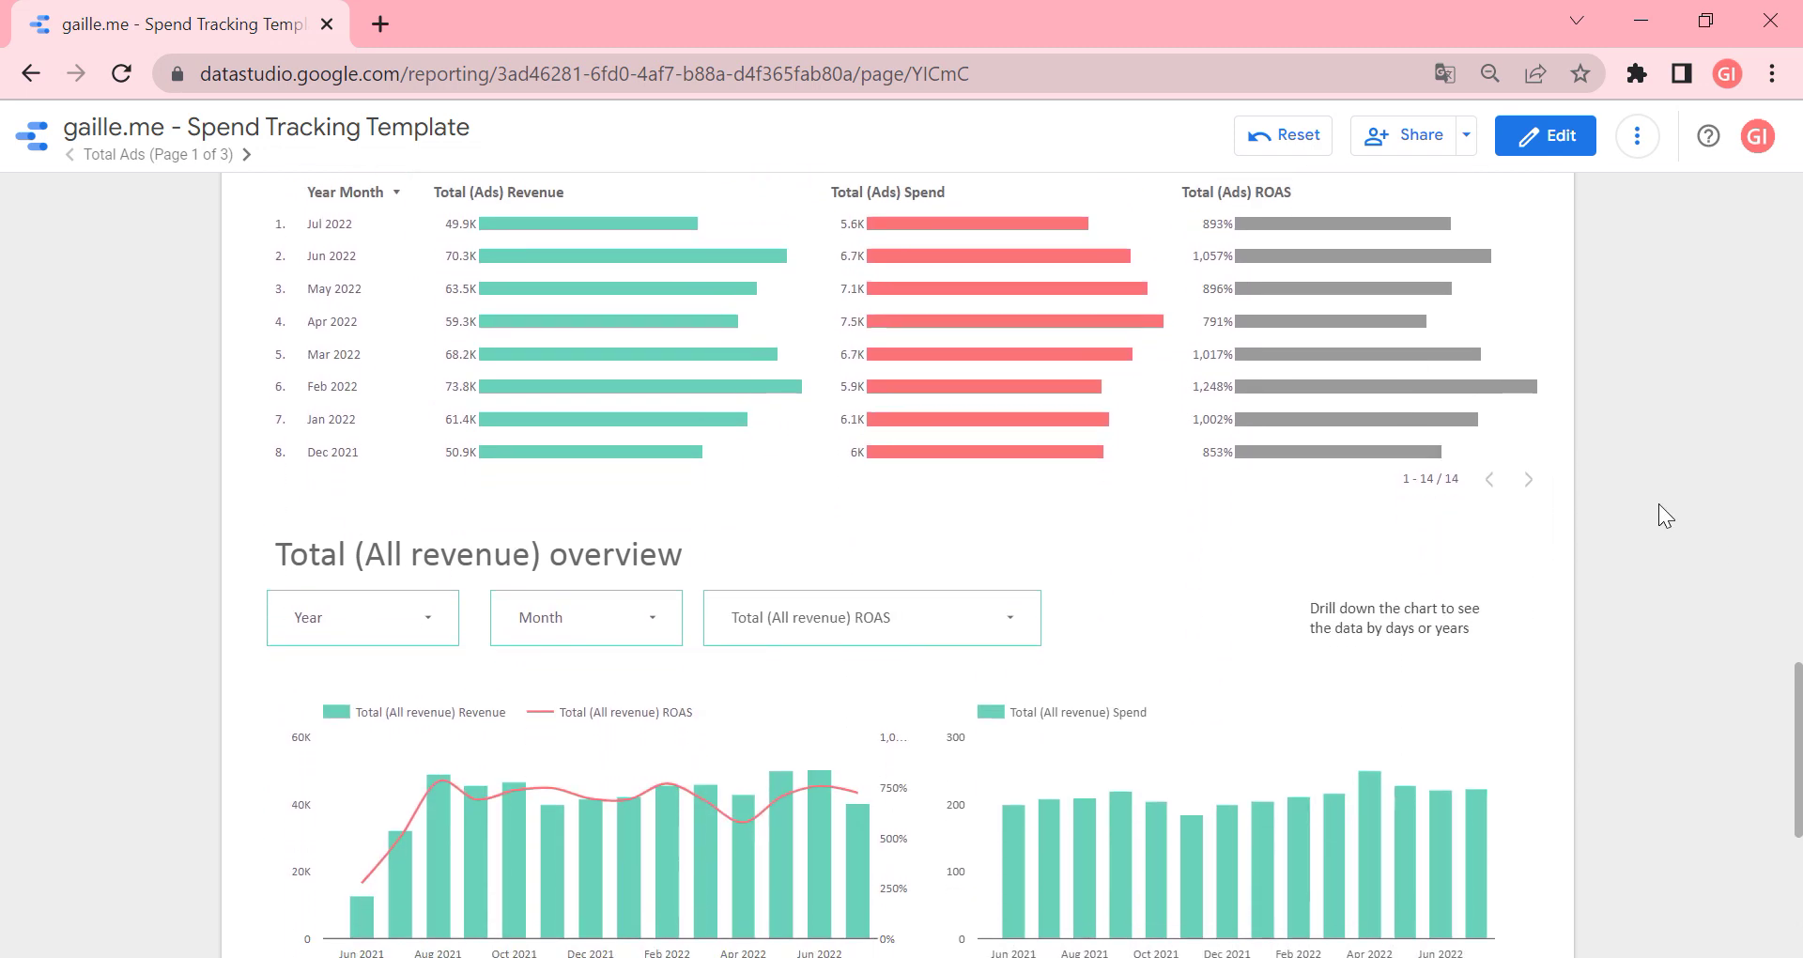
scroll(1658, 504, "down", 1)
scroll(1658, 503, "up", 8)
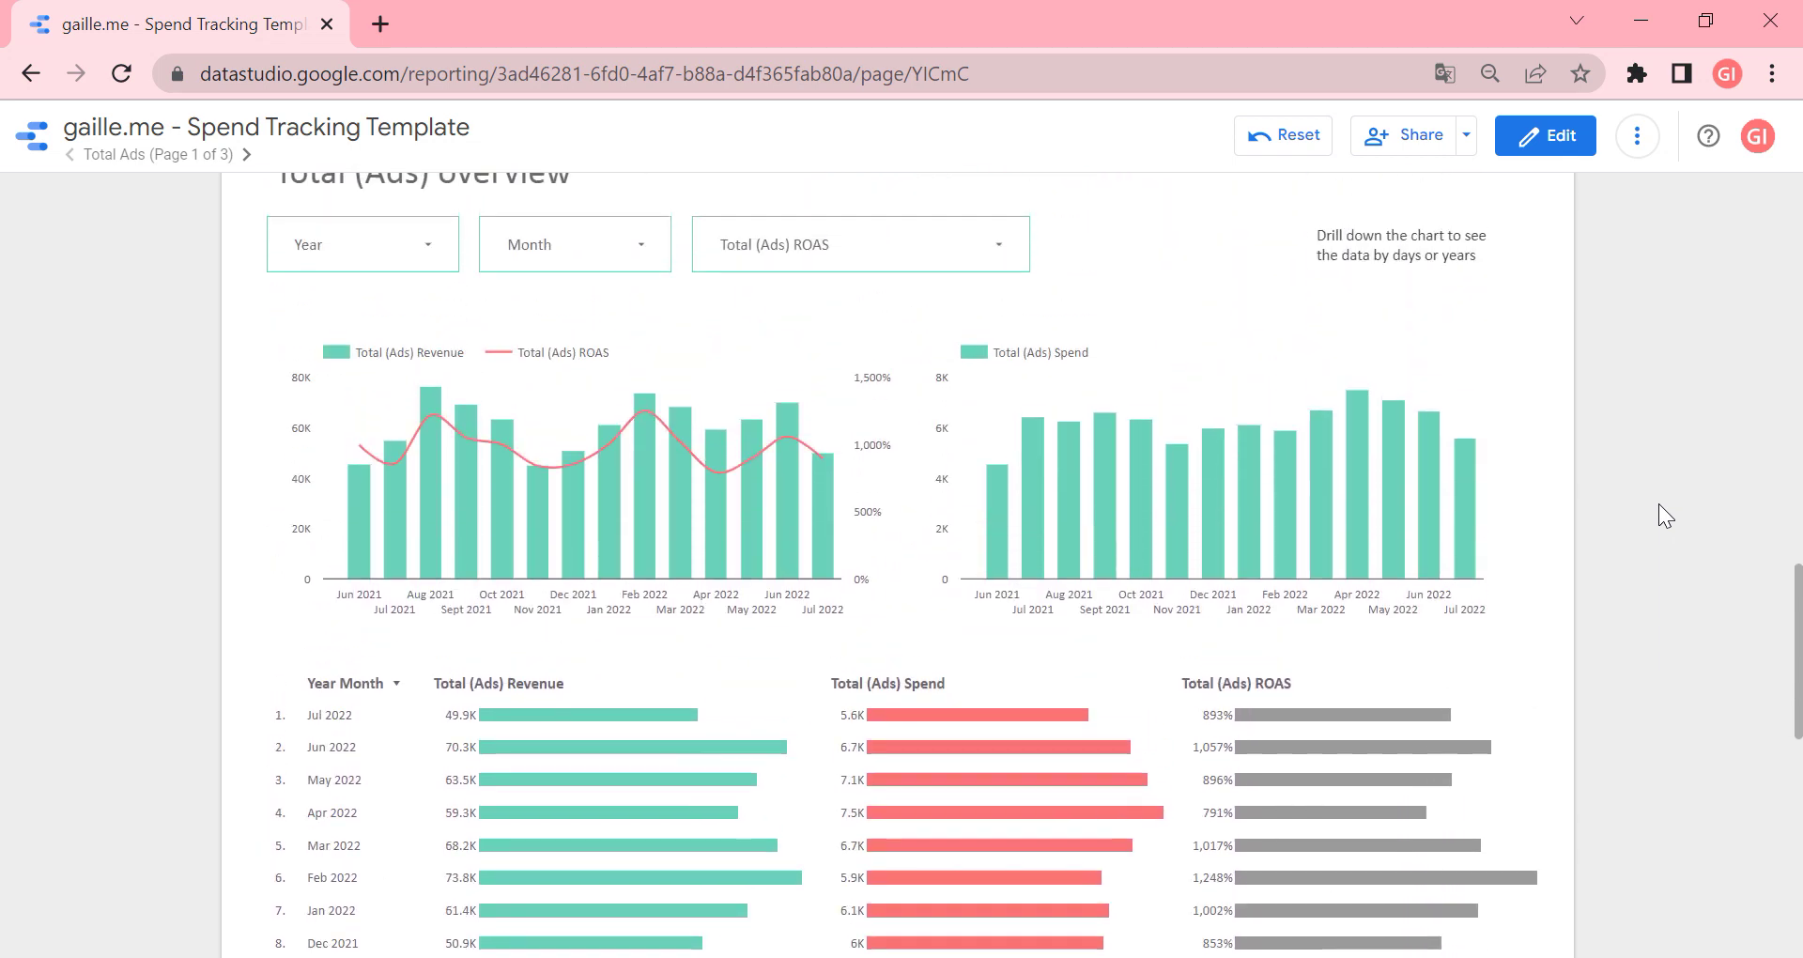
left_click_drag(273, 363, 757, 368)
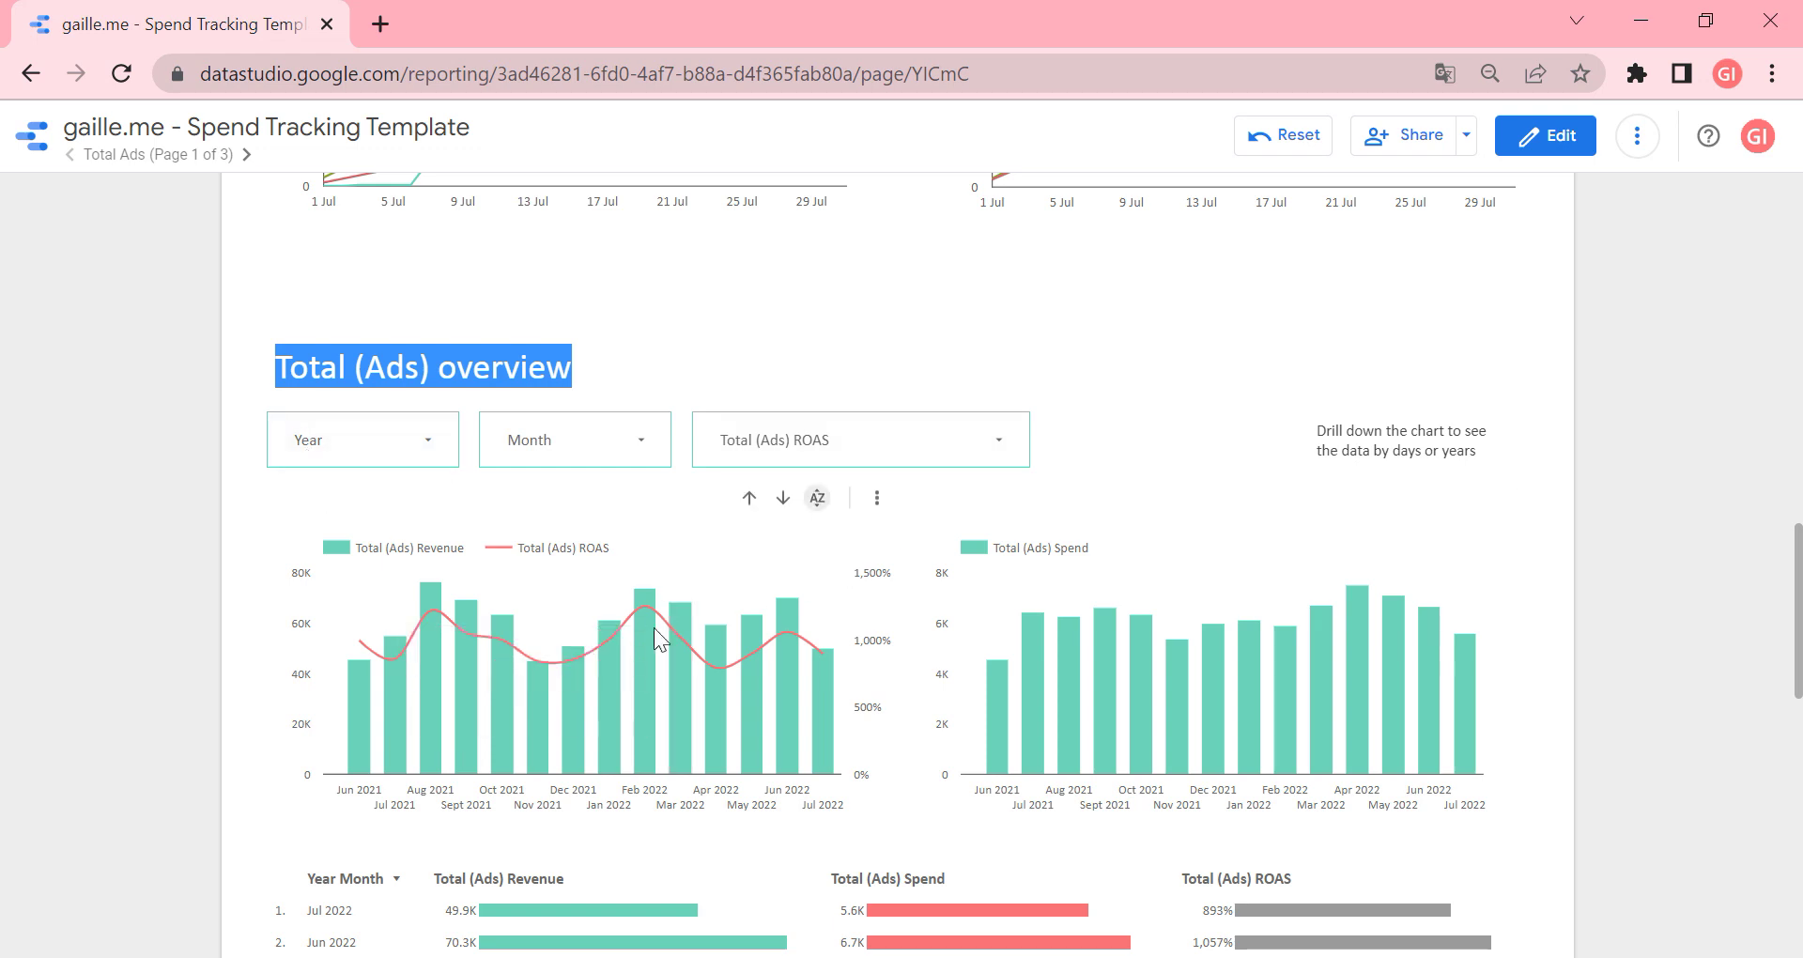
mouse_move(719, 632)
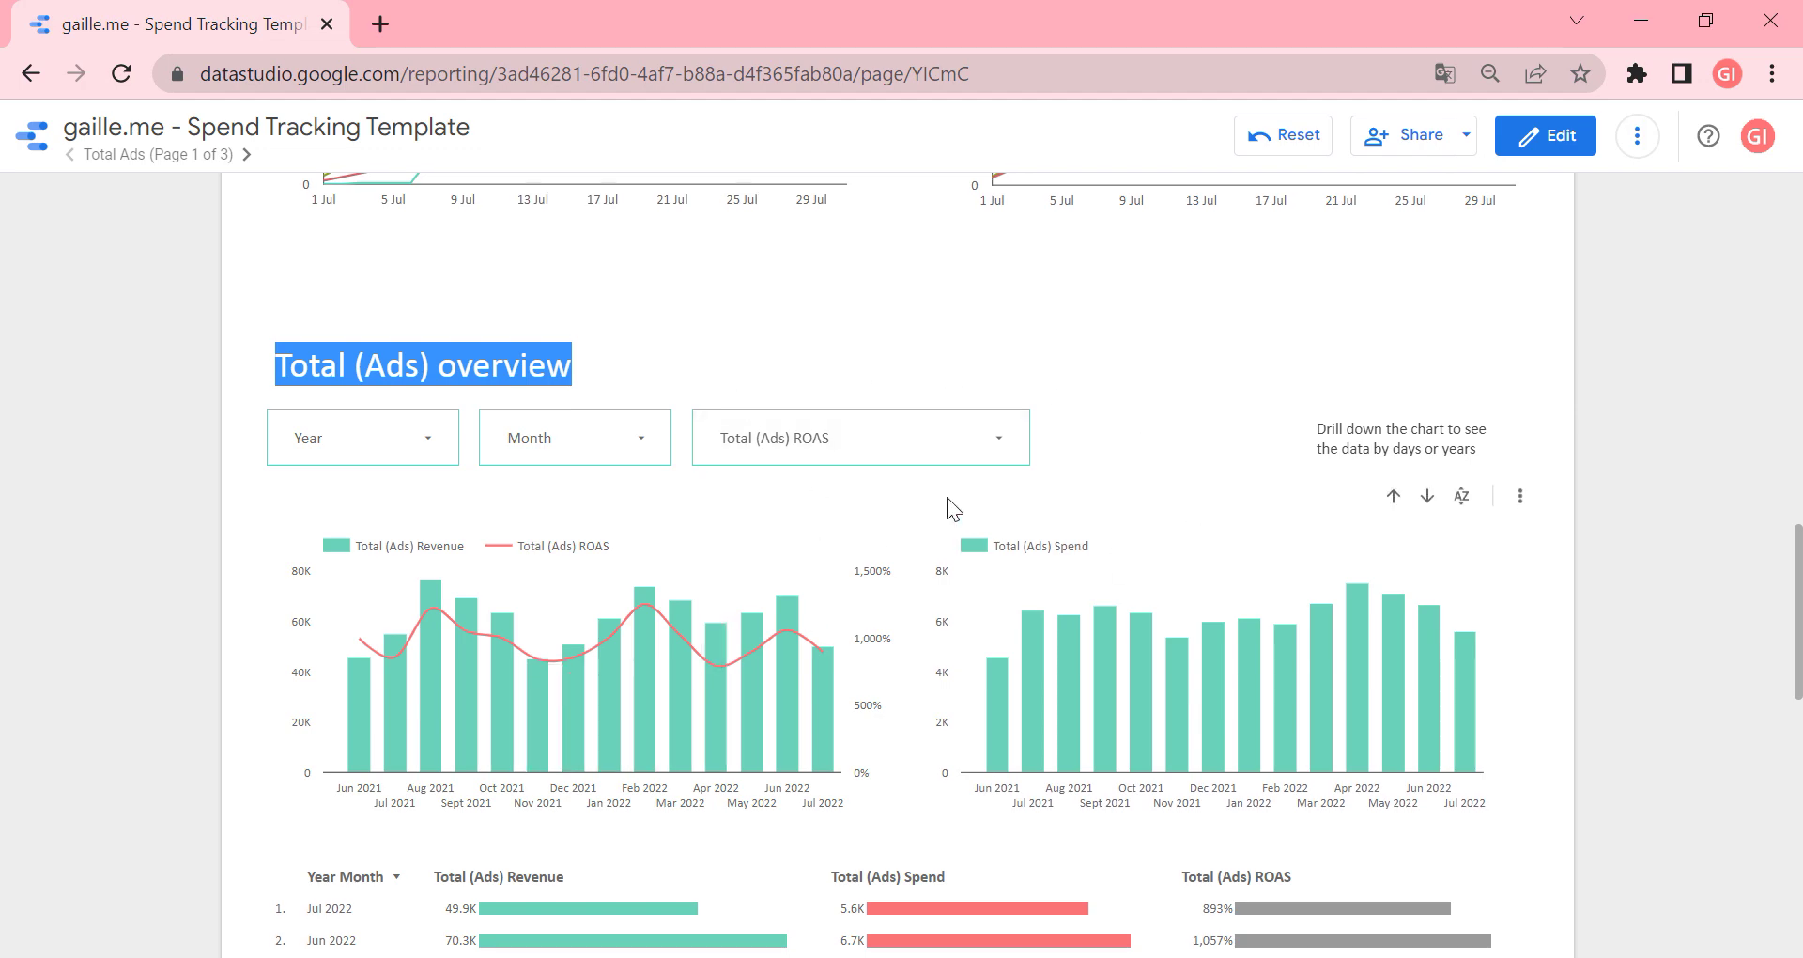
scroll(946, 497, "down", 9)
scroll(926, 661, "down", 1)
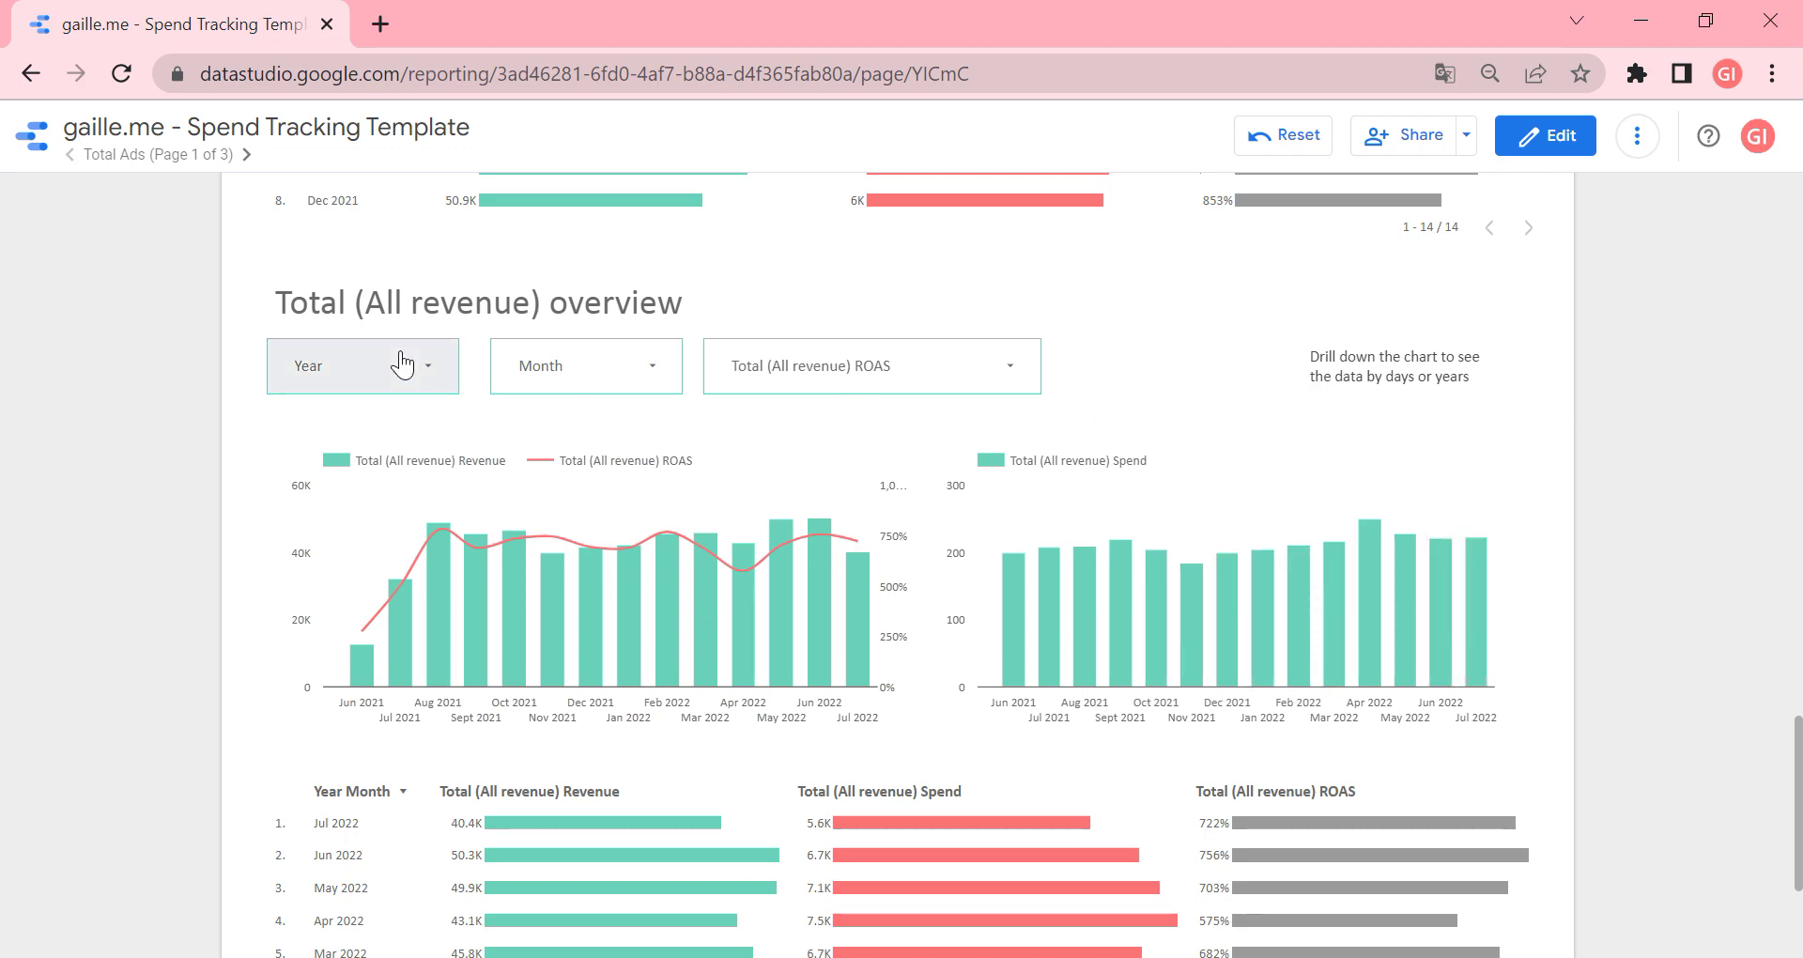
Step: Return to the top of the report and advance to page 2 of 3, Ads by type
scroll(1587, 590, "down", 3)
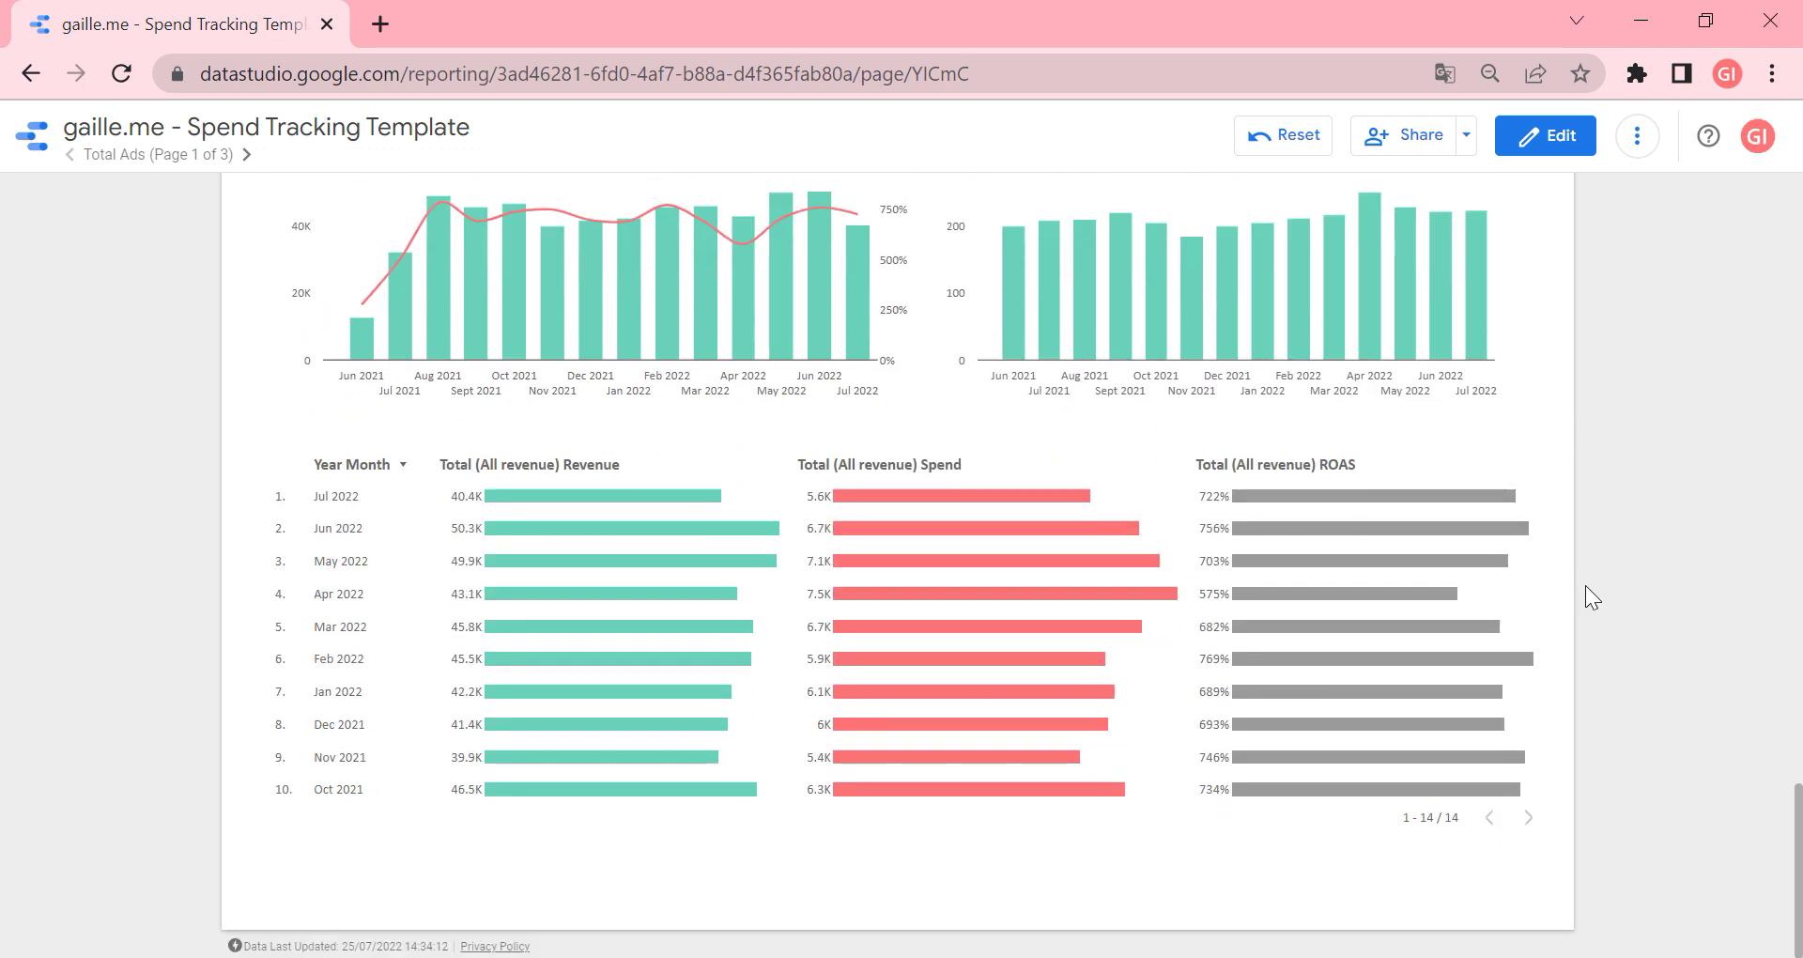
scroll(1585, 584, "up", 15)
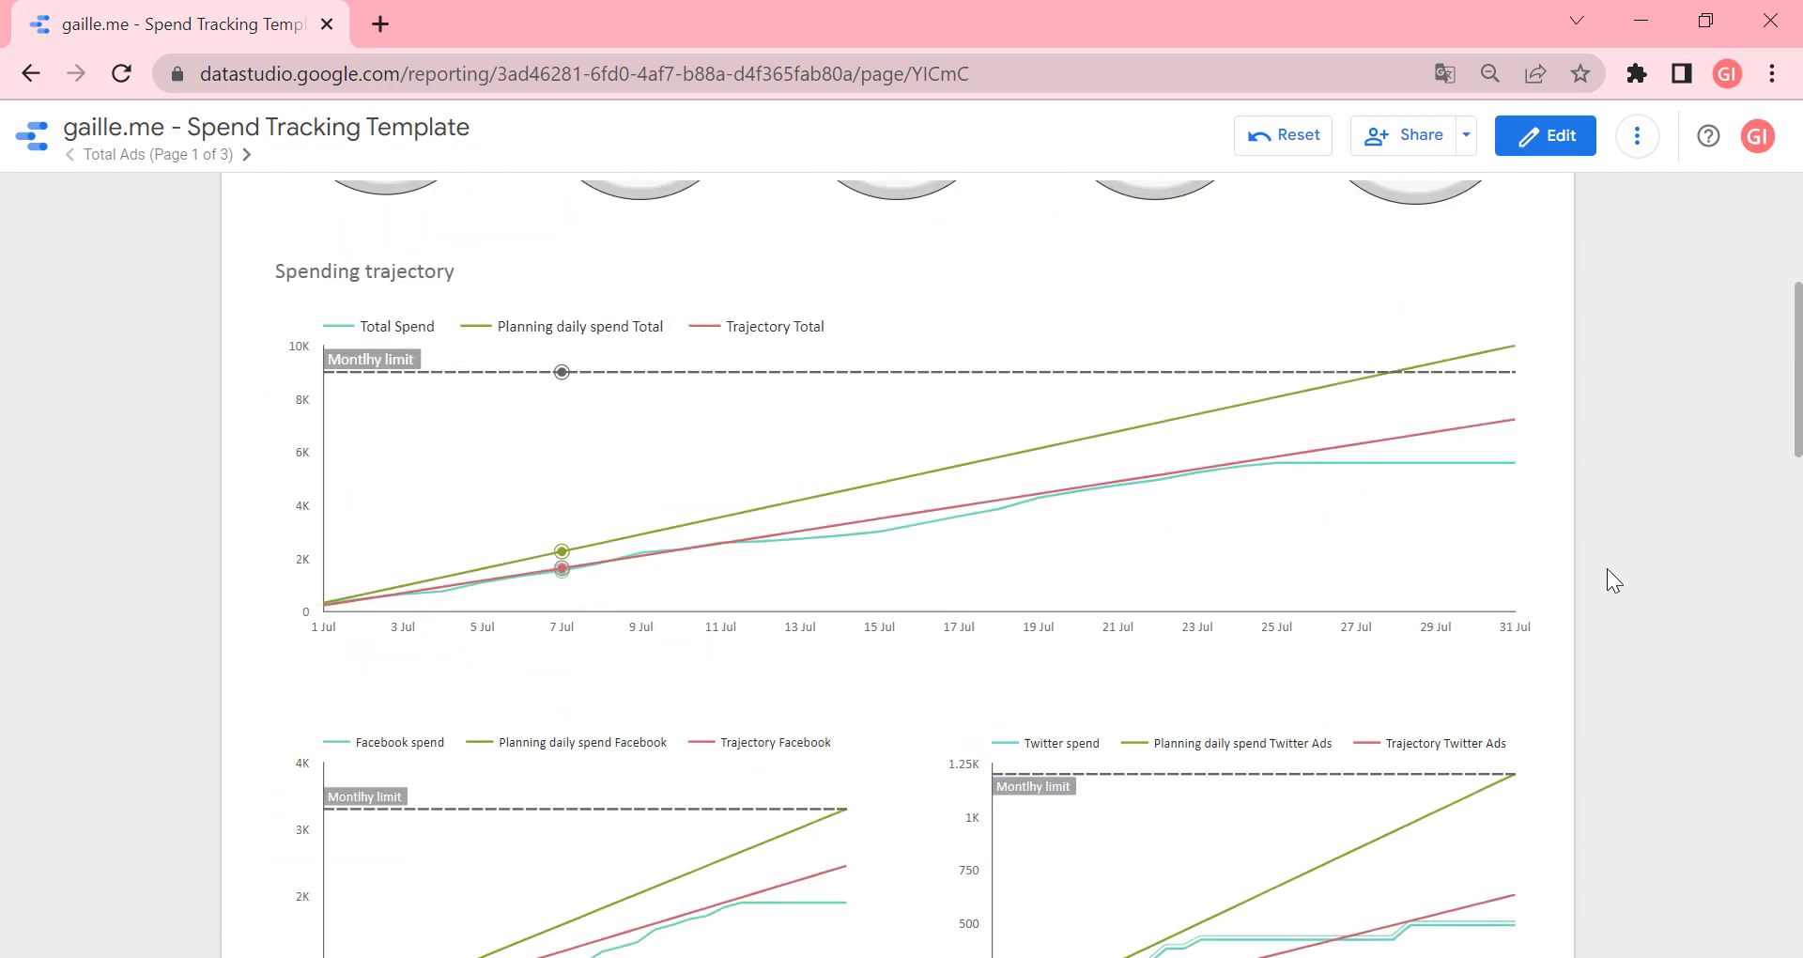
scroll(1596, 564, "up", 8)
left_click(245, 158)
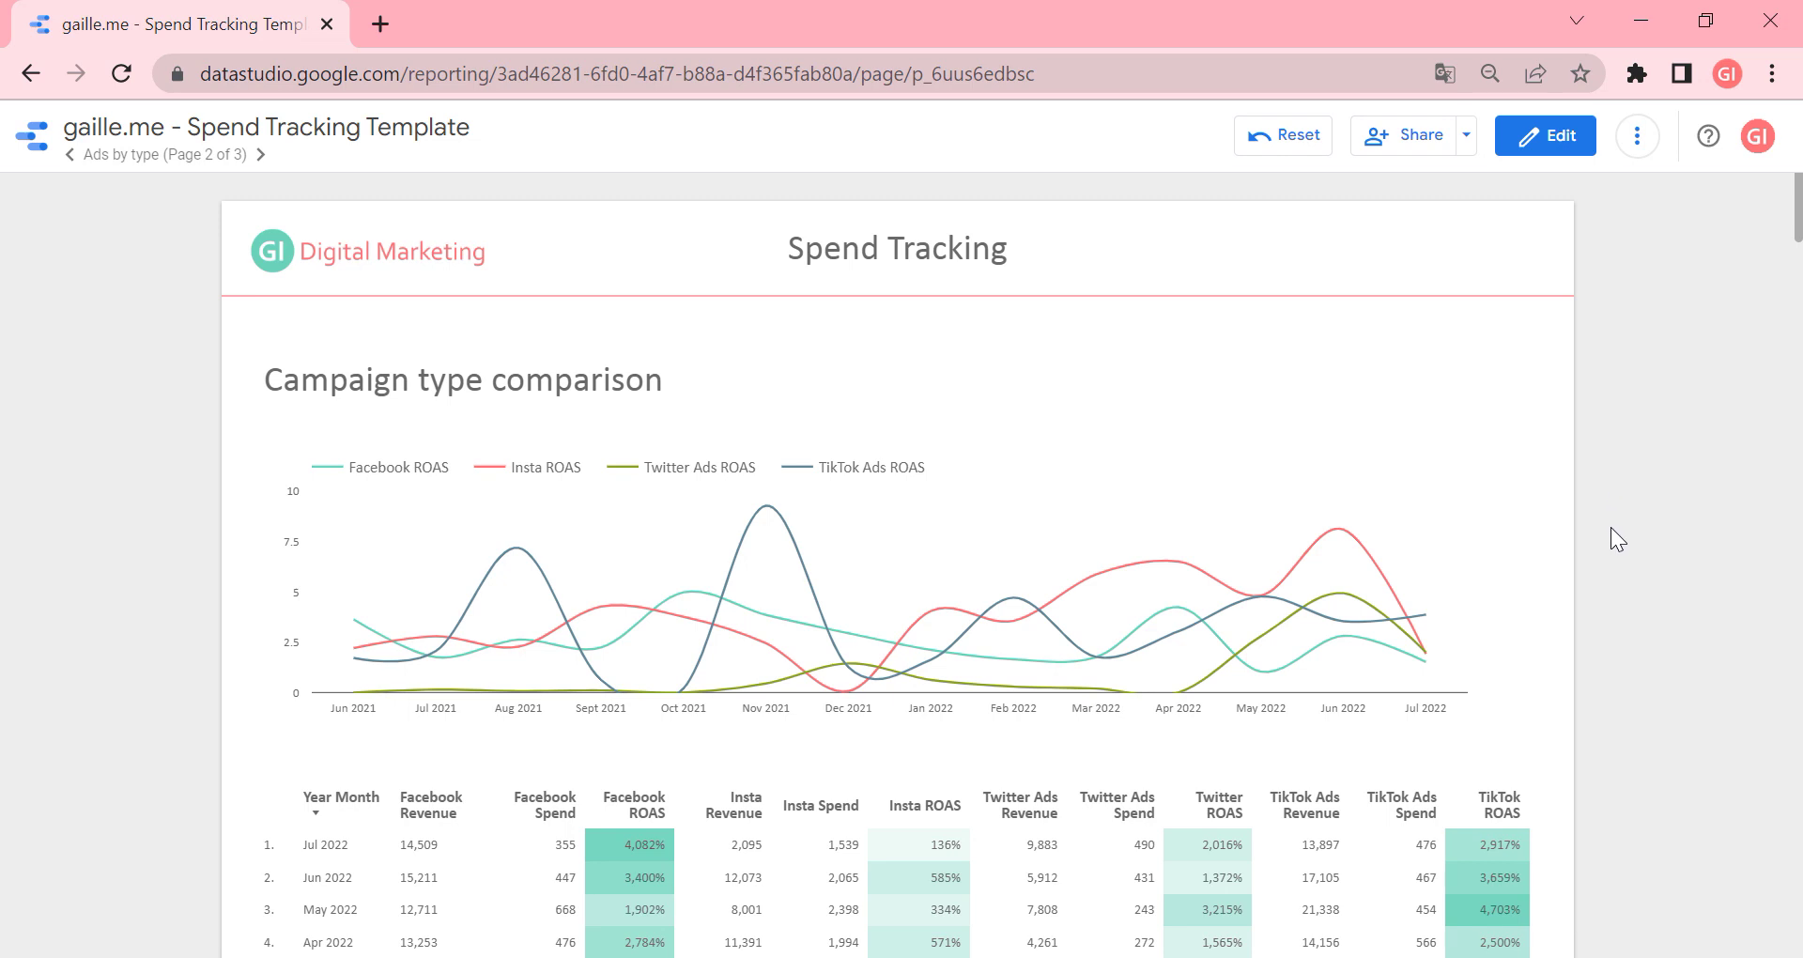
Step: Scroll through the Campaign type comparison ROAS chart and monthly table on Ads by type
scroll(1610, 529, "down", 3)
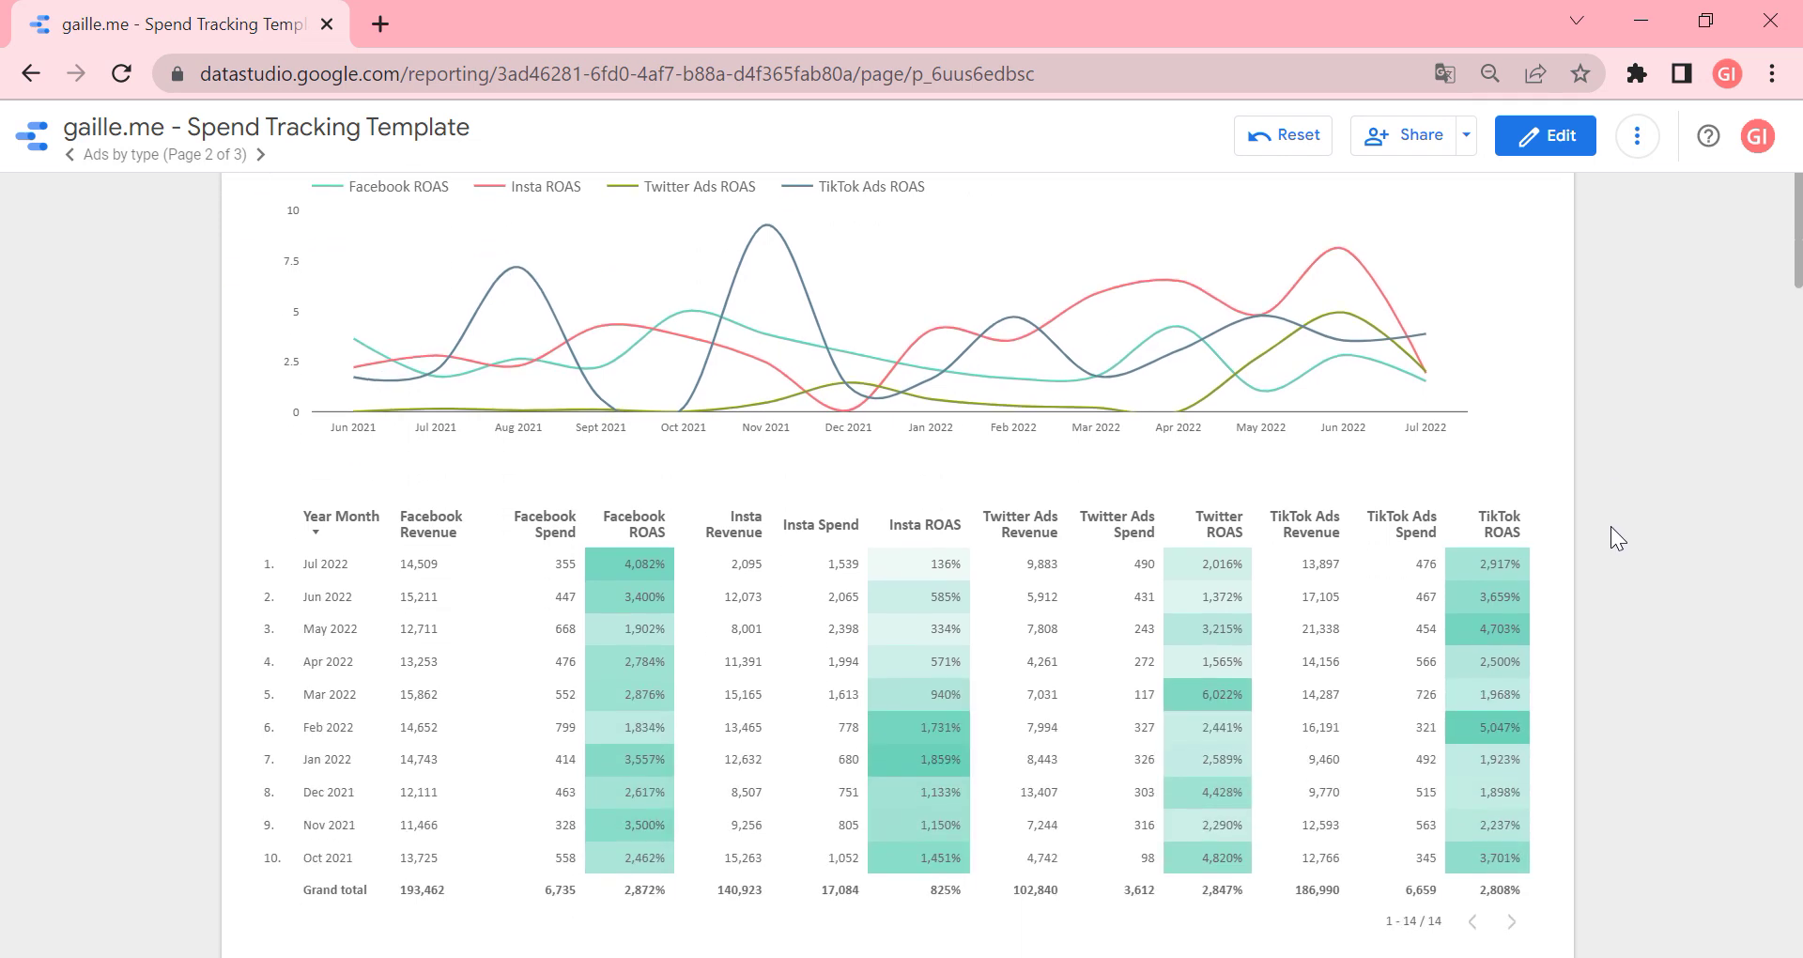
scroll(1610, 526, "up", 1)
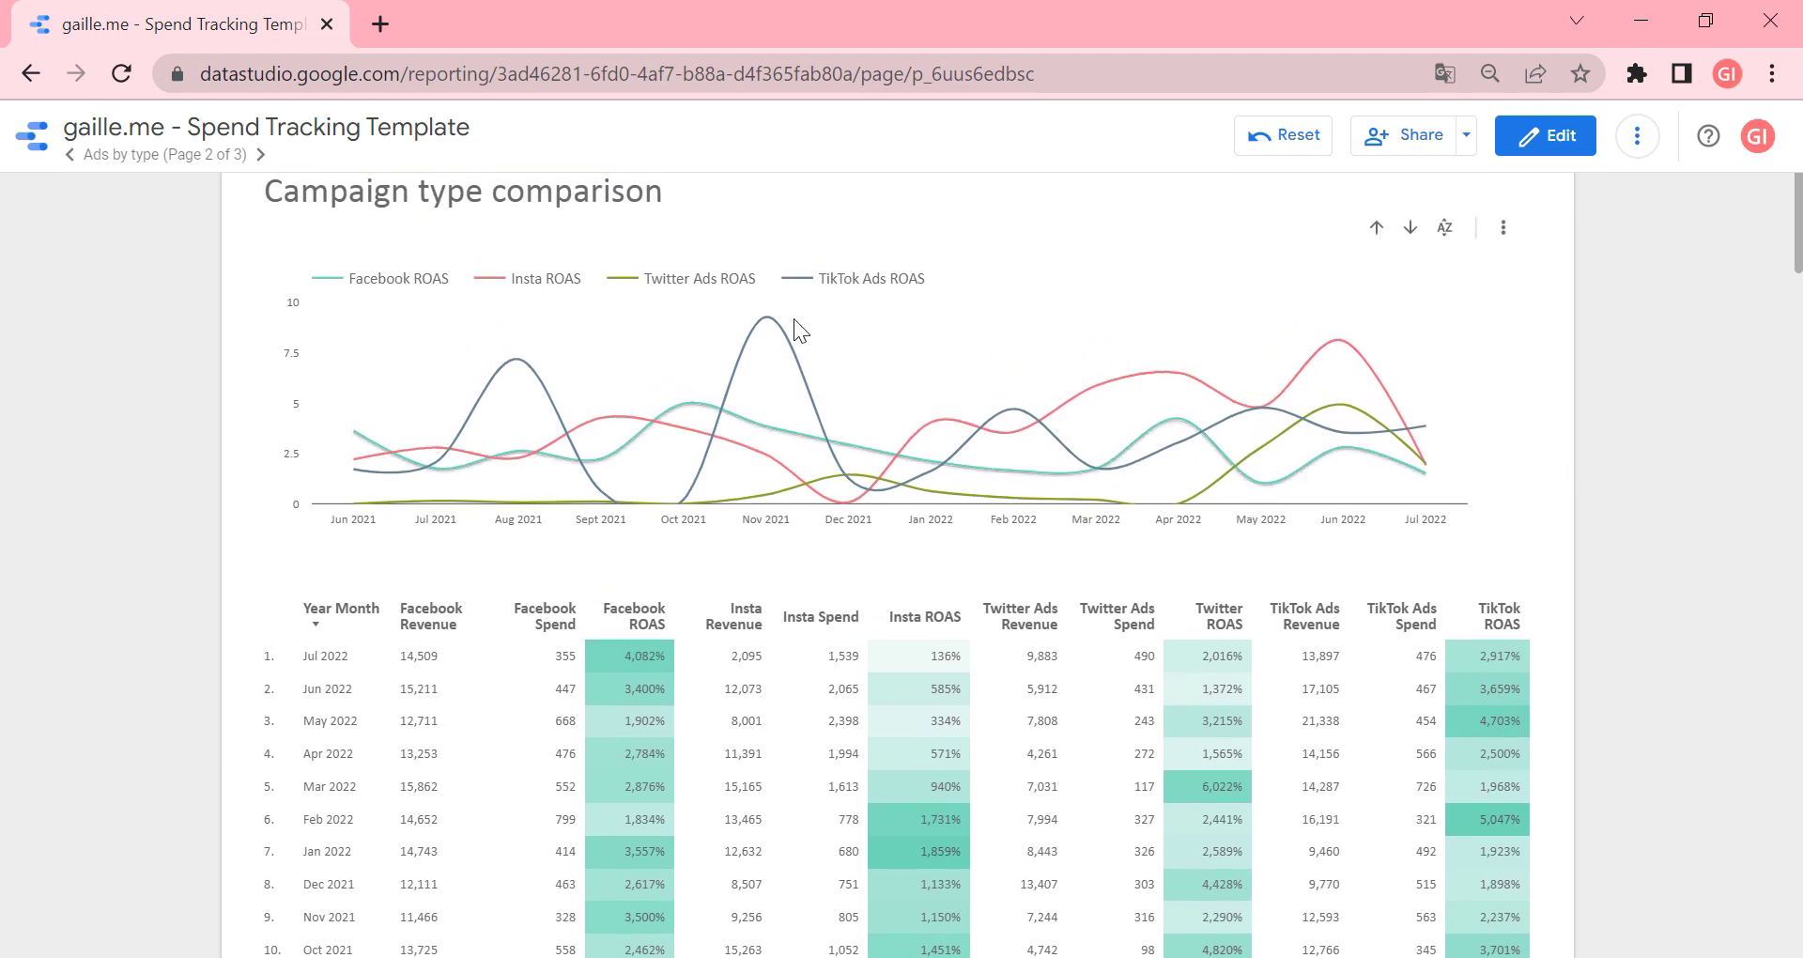
scroll(1519, 434, "down", 2)
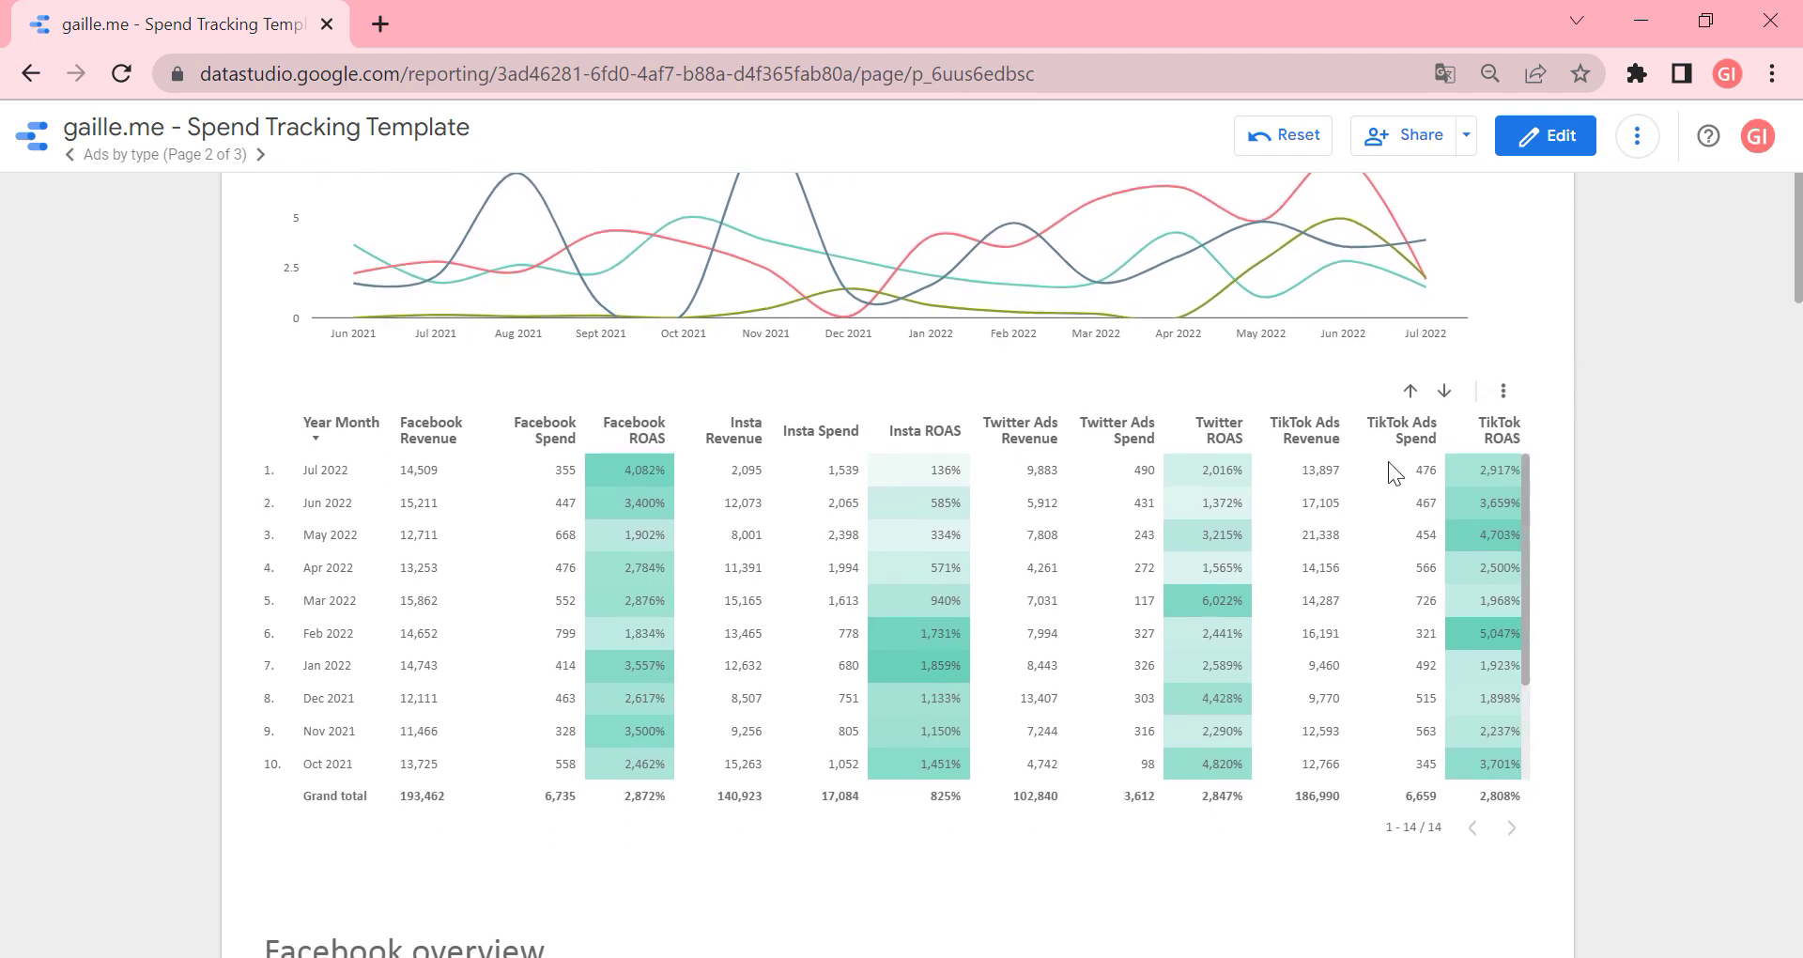
scroll(1557, 499, "down", 6)
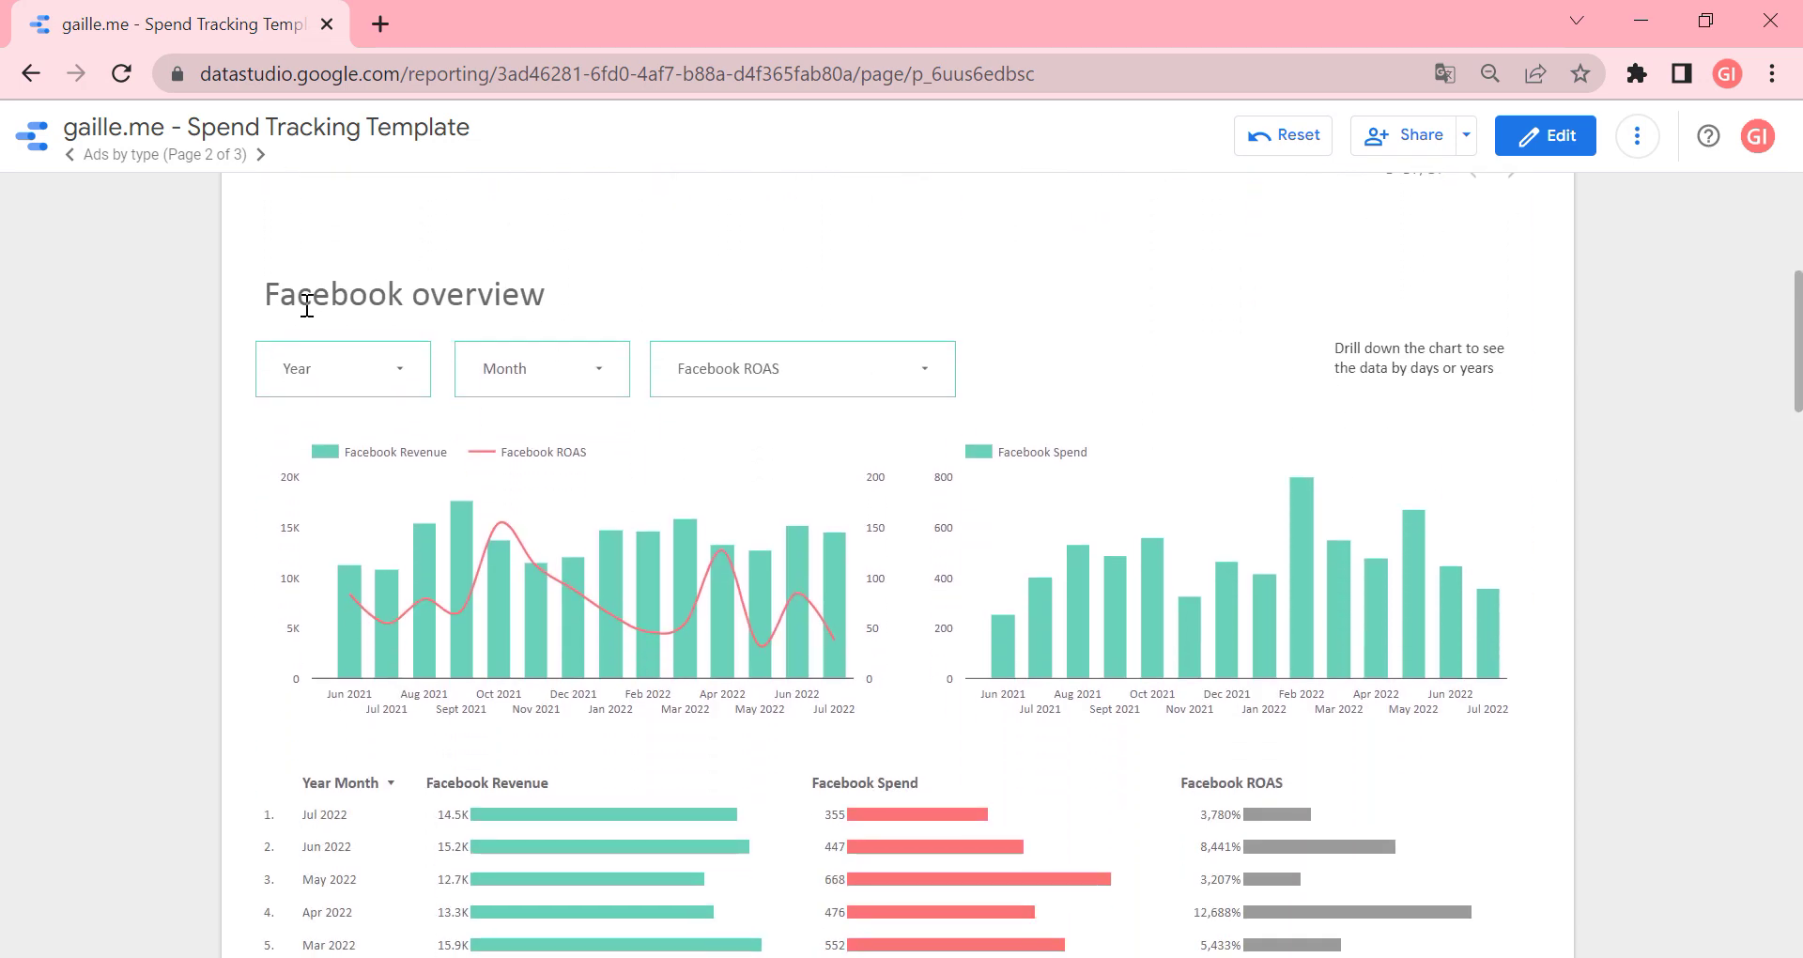
scroll(1613, 550, "down", 6)
scroll(1609, 537, "down", 2)
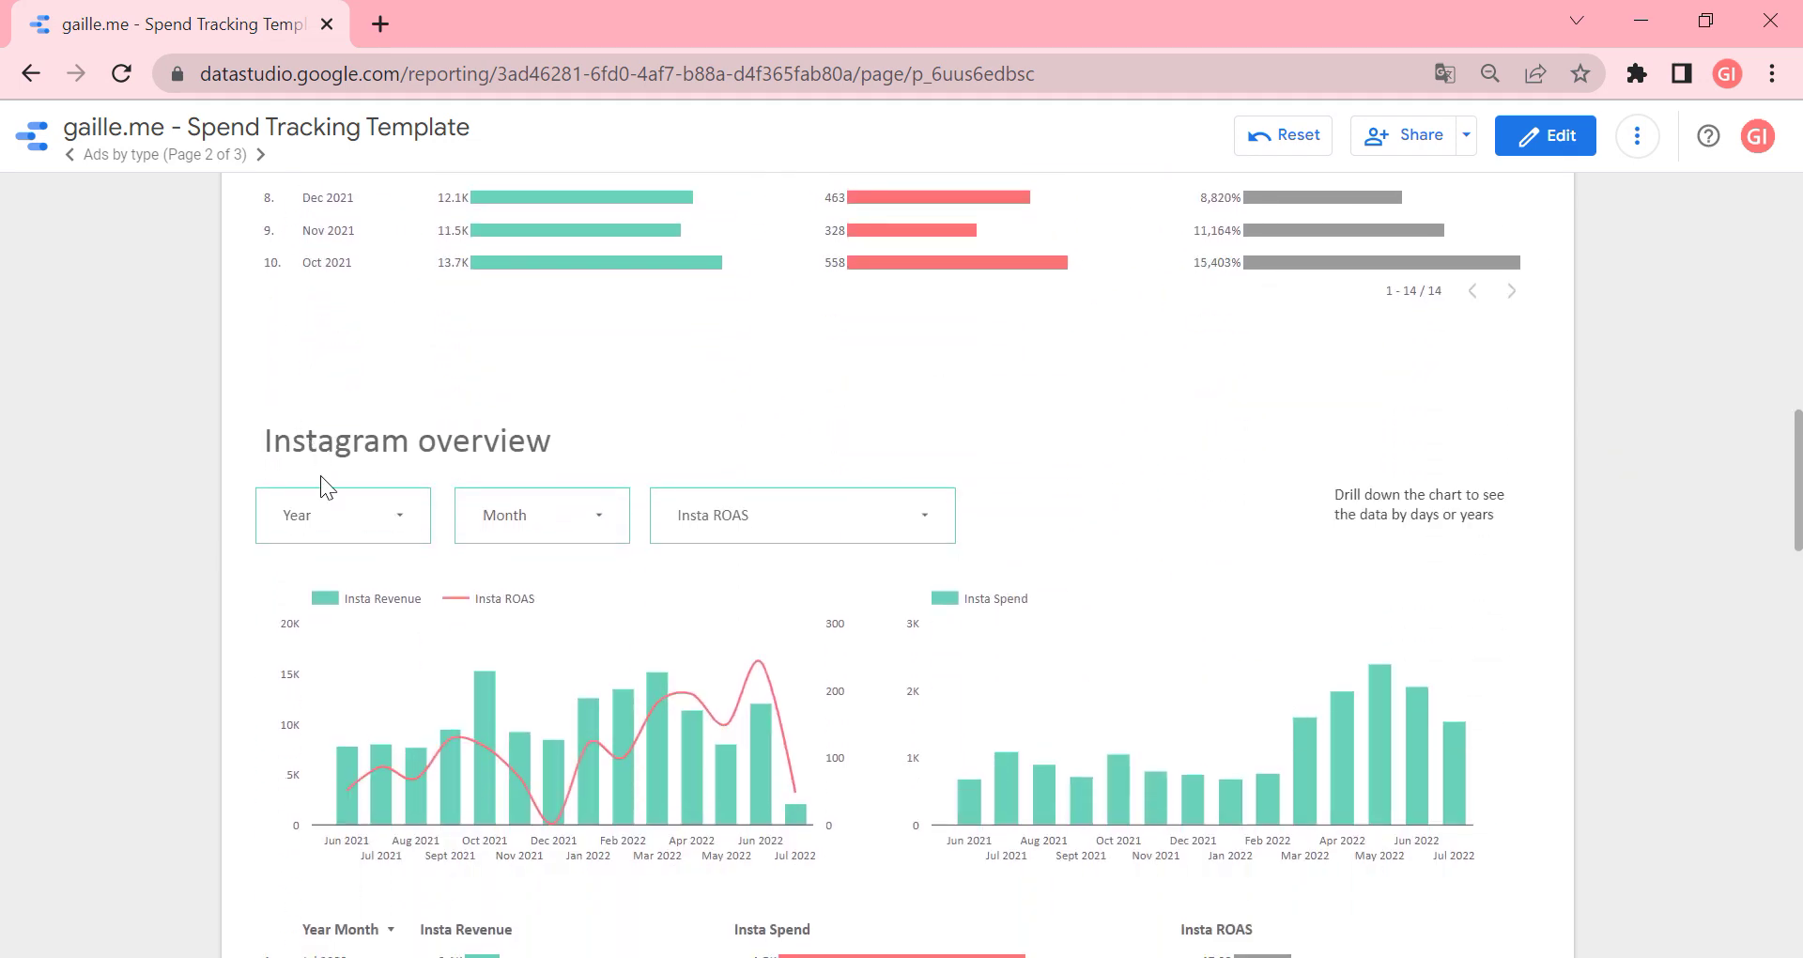
scroll(320, 475, "down", 2)
scroll(1607, 473, "down", 7)
scroll(785, 595, "down", 8)
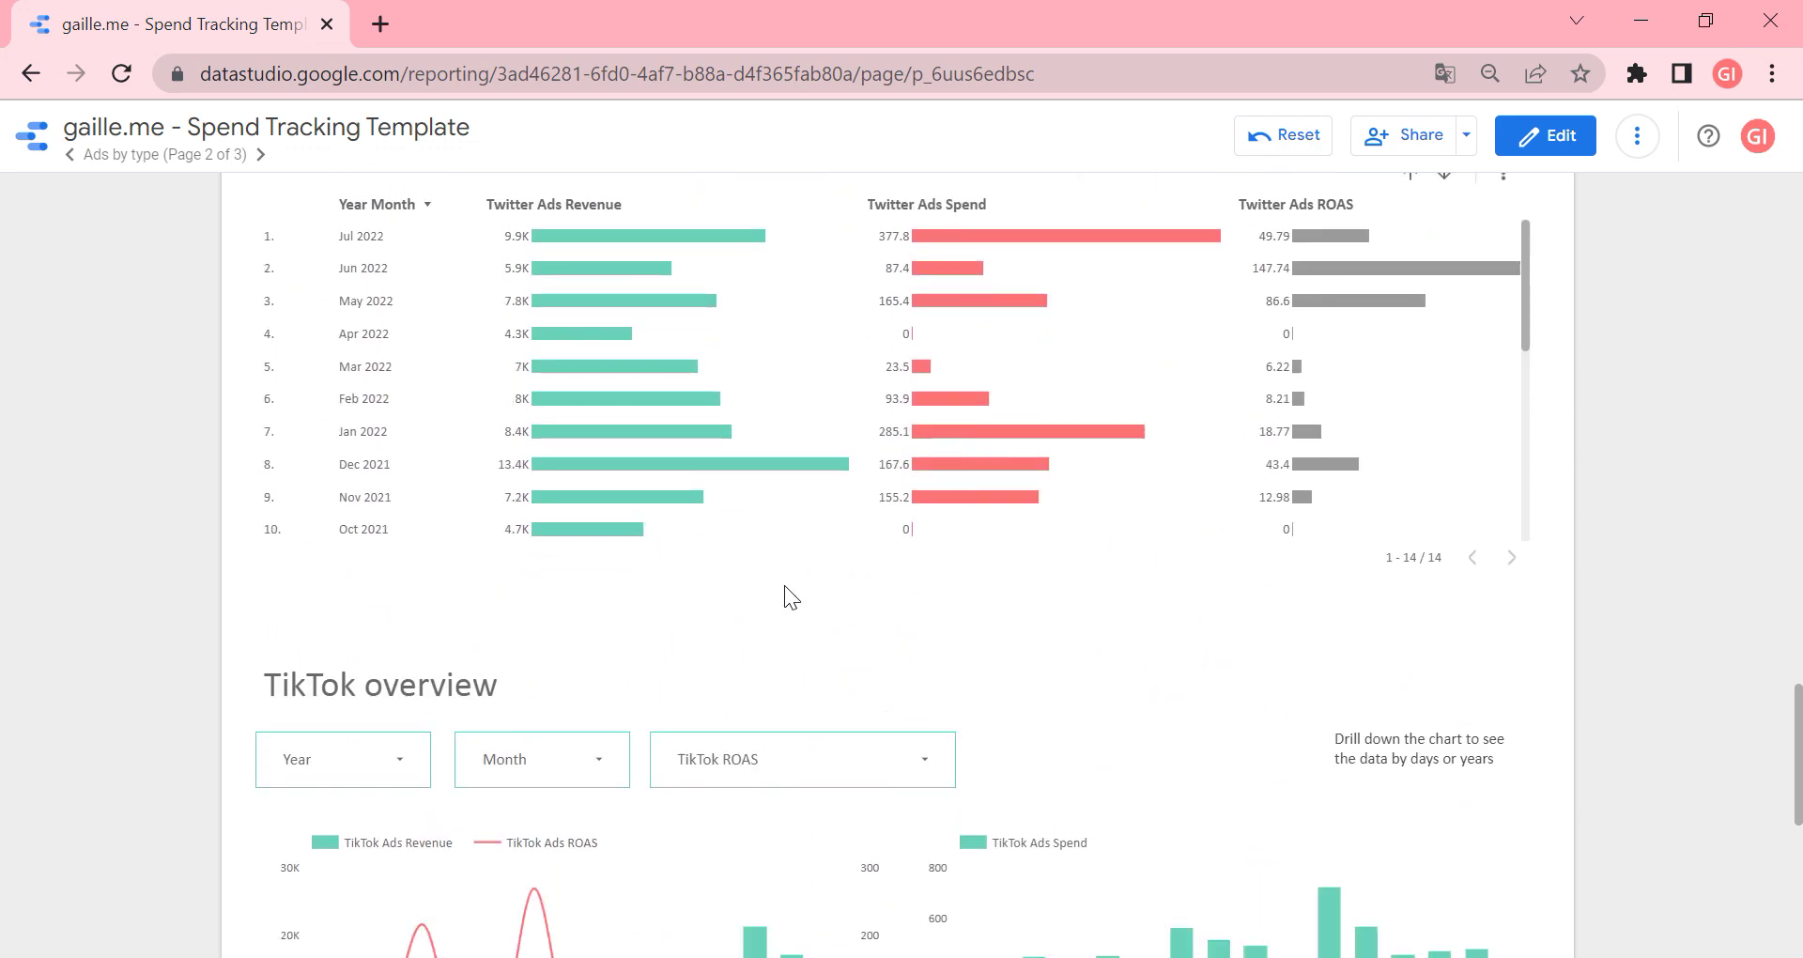
scroll(528, 555, "down", 7)
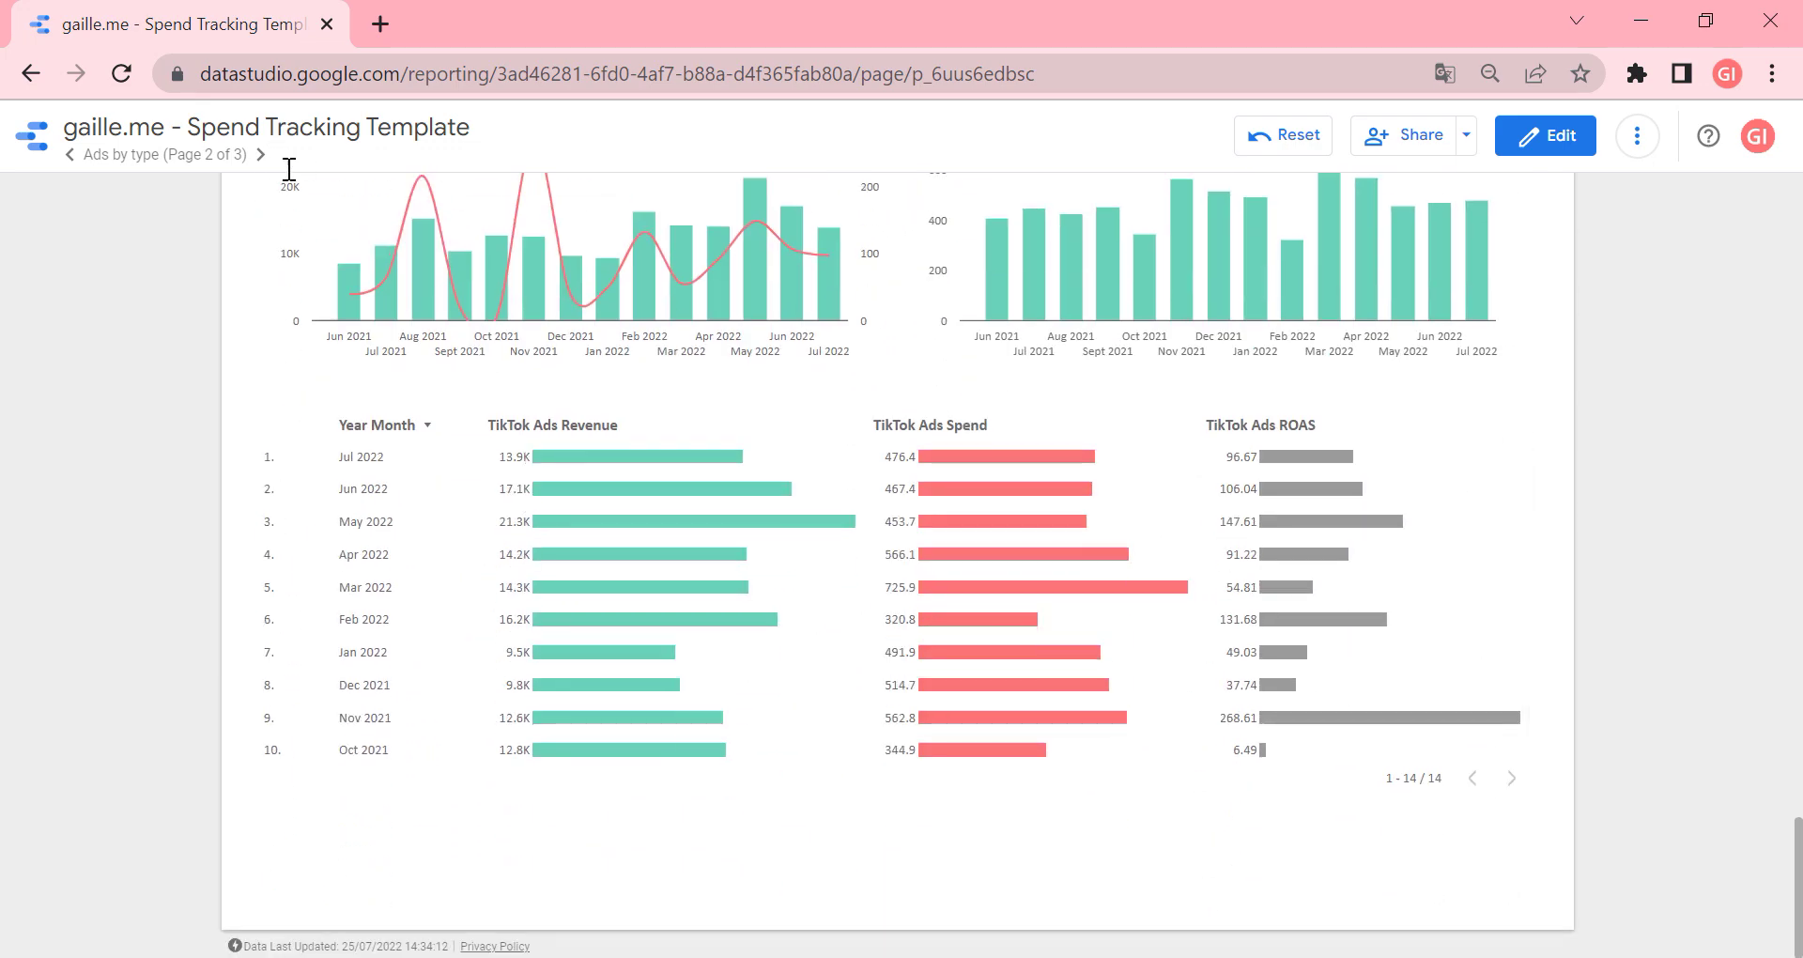
Step: Go back to the top and advance to page 3 of 3, Ads by platform
scroll(1302, 432, "up", 7)
scroll(1302, 432, "up", 16)
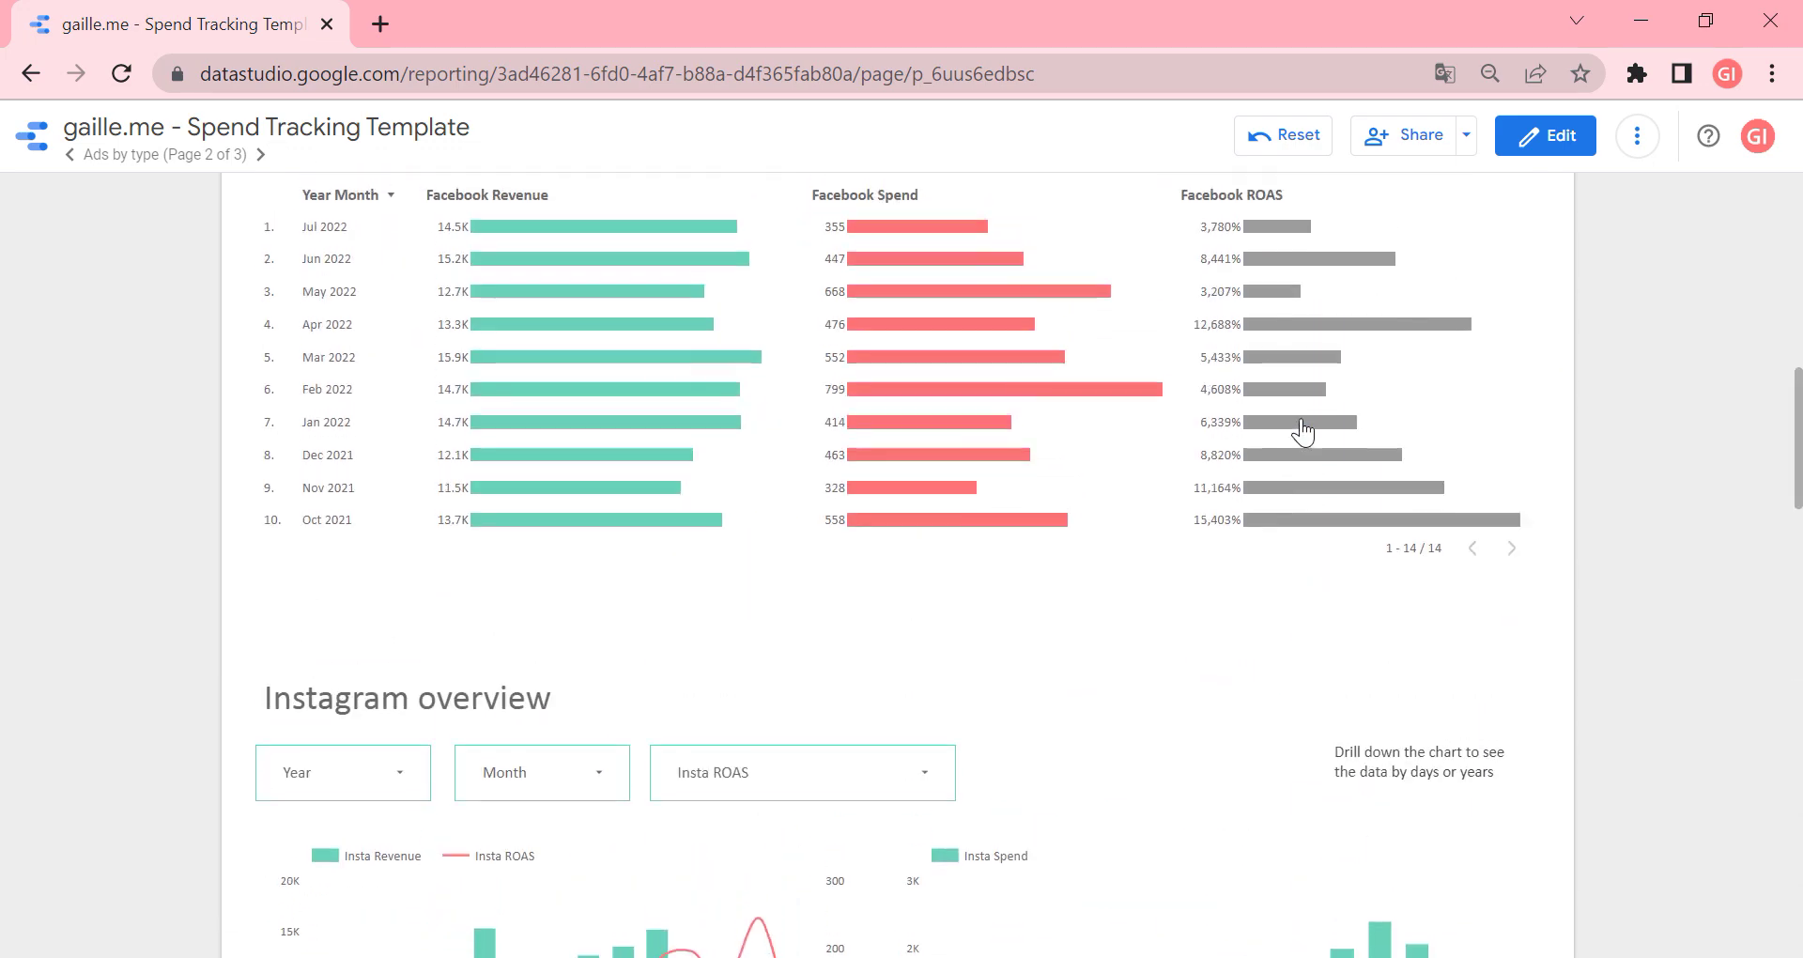
scroll(1302, 432, "up", 2)
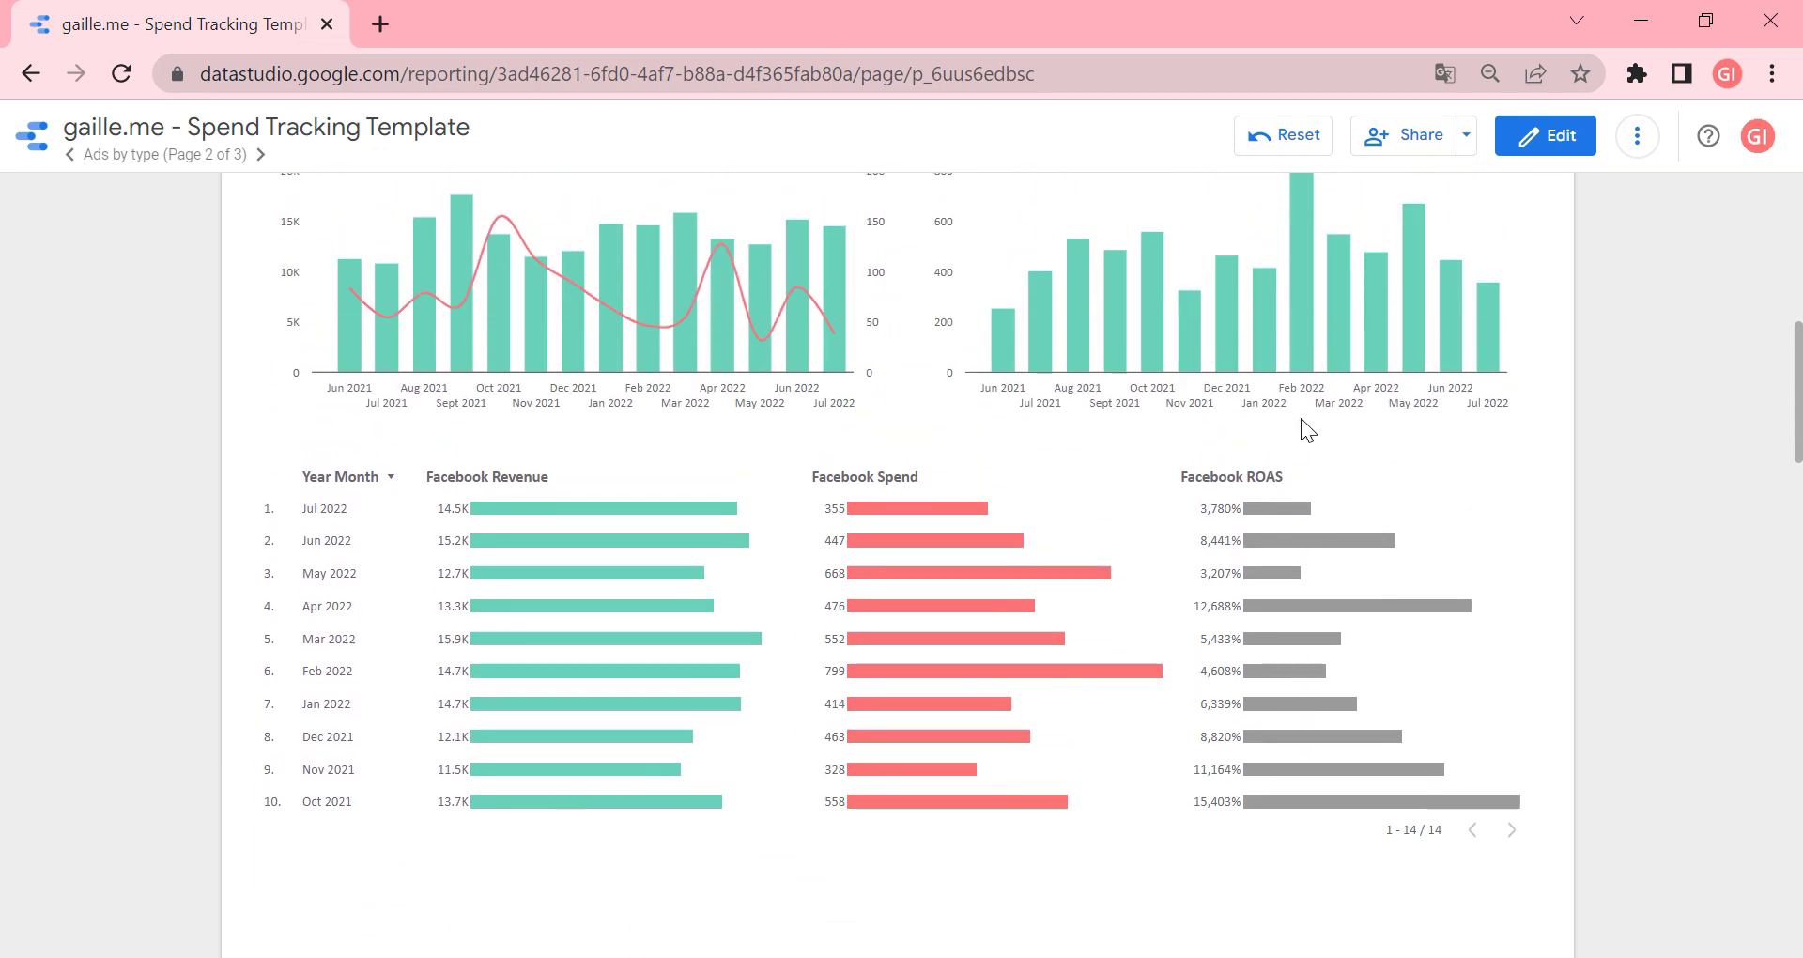
scroll(1299, 418, "down", 8)
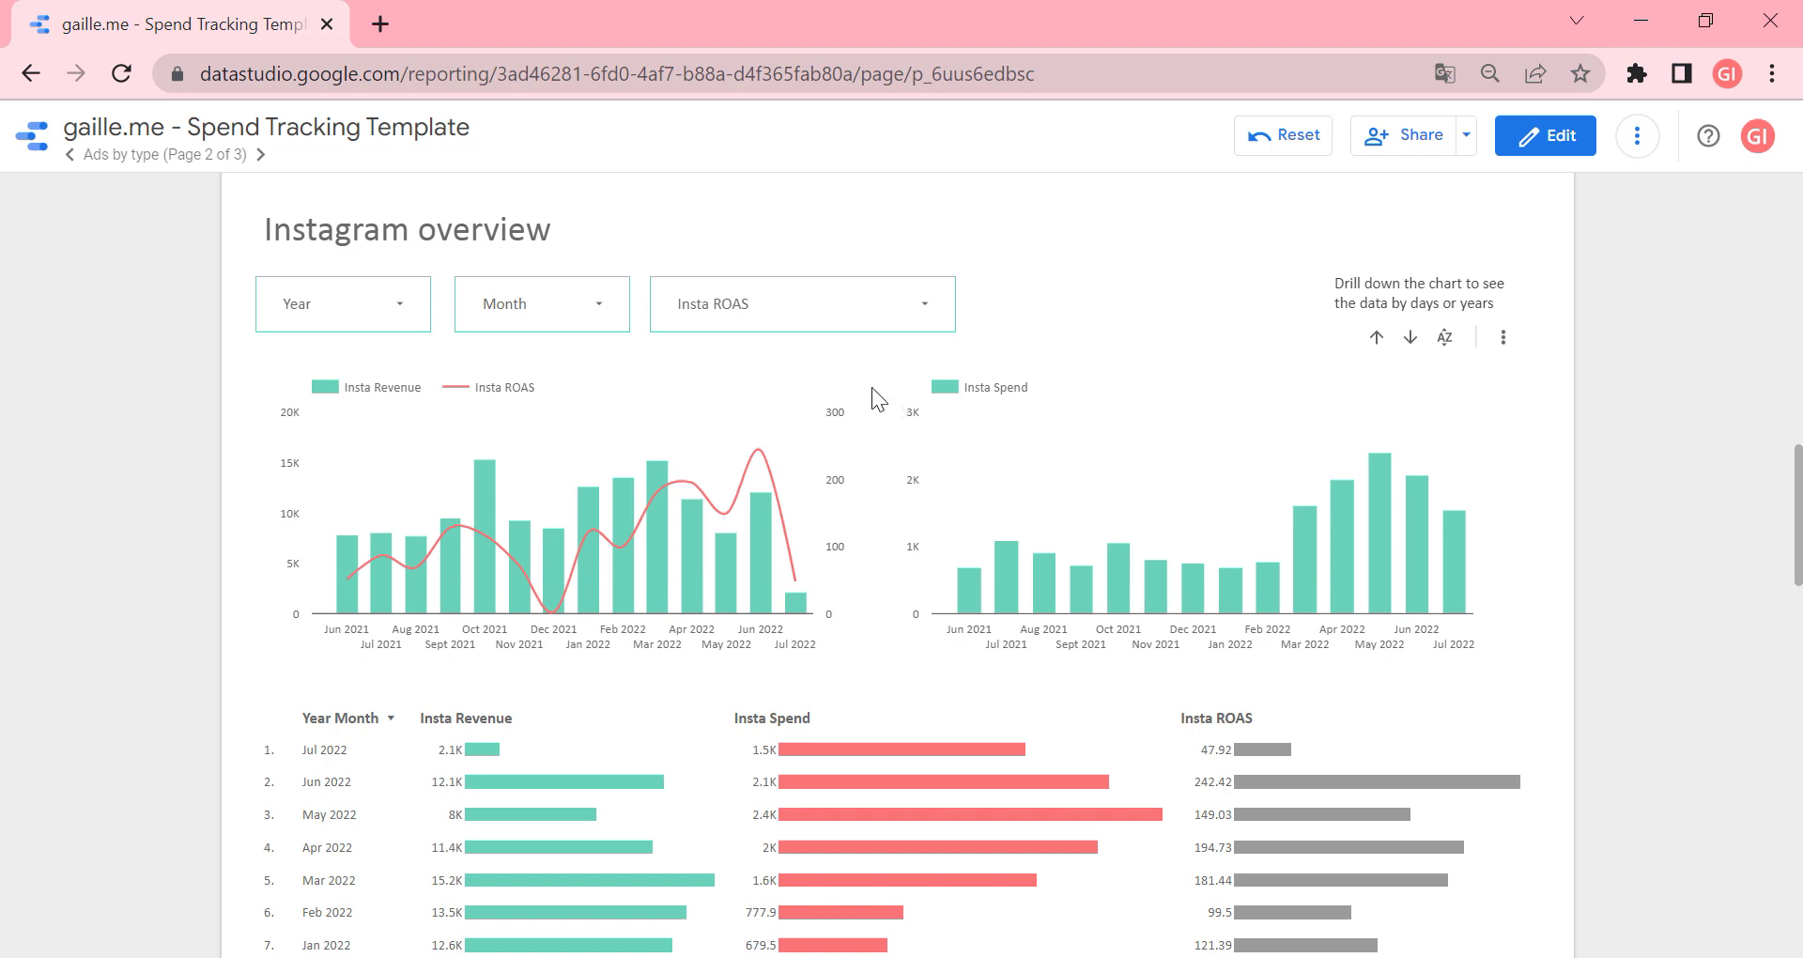
left_click(260, 155)
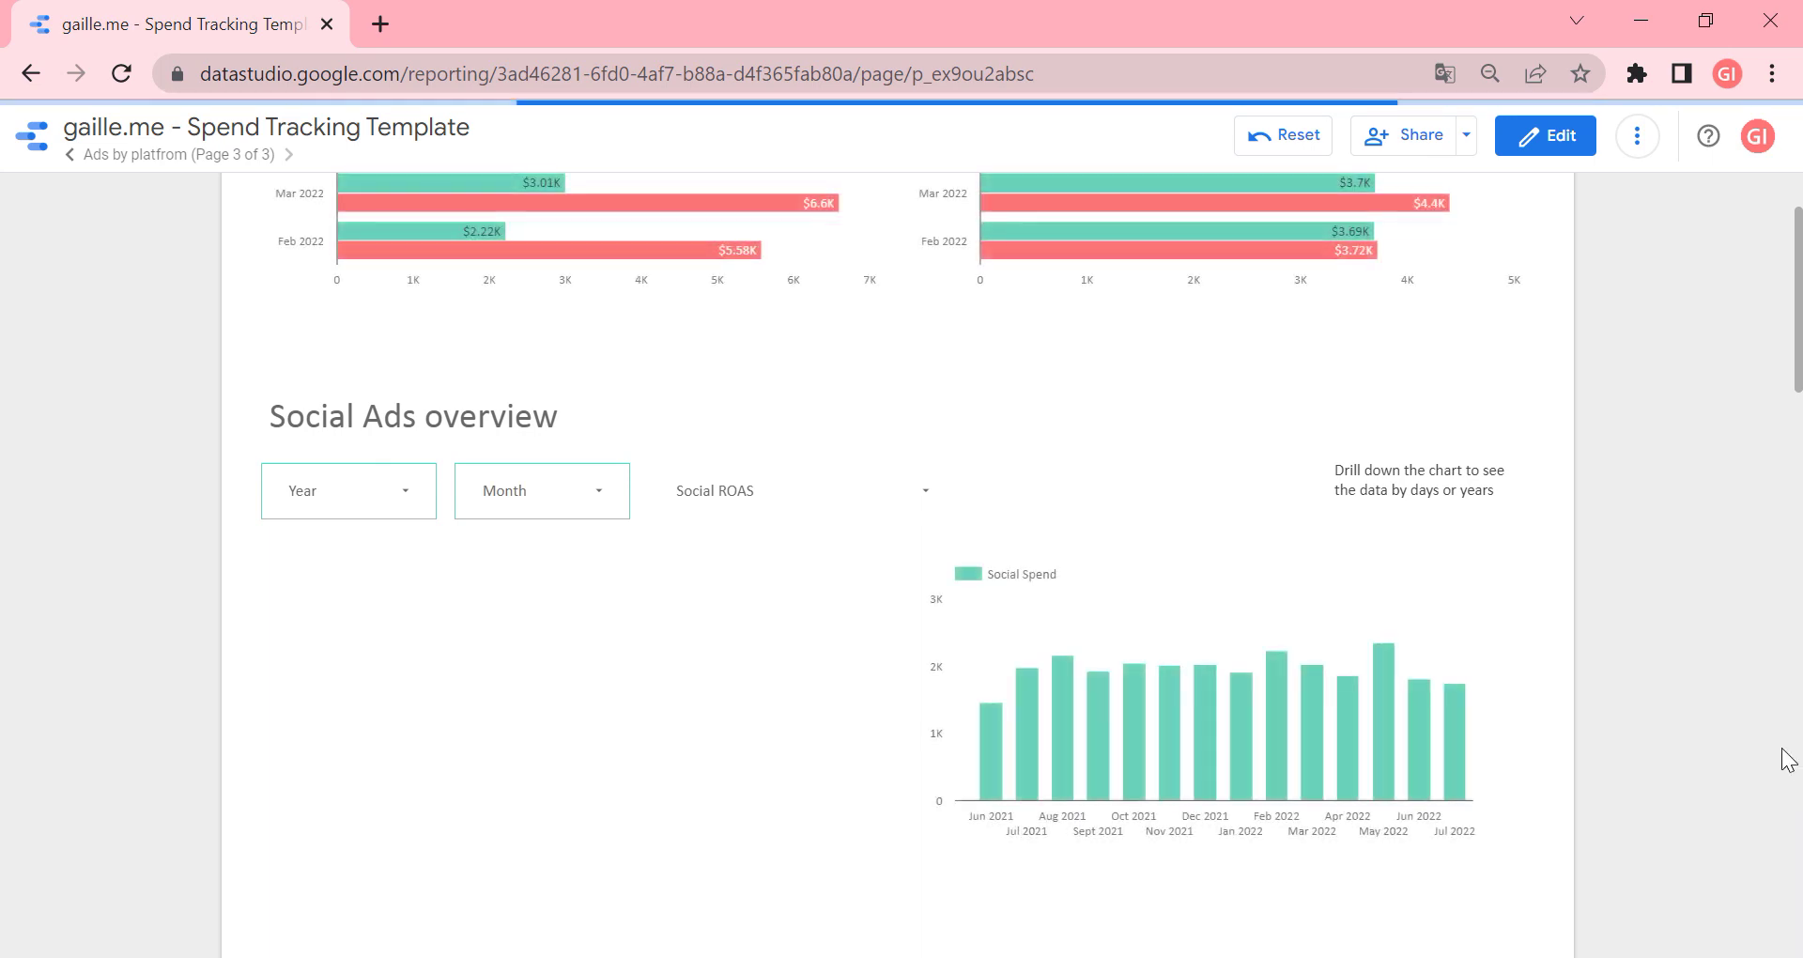
scroll(1511, 740, "up", 5)
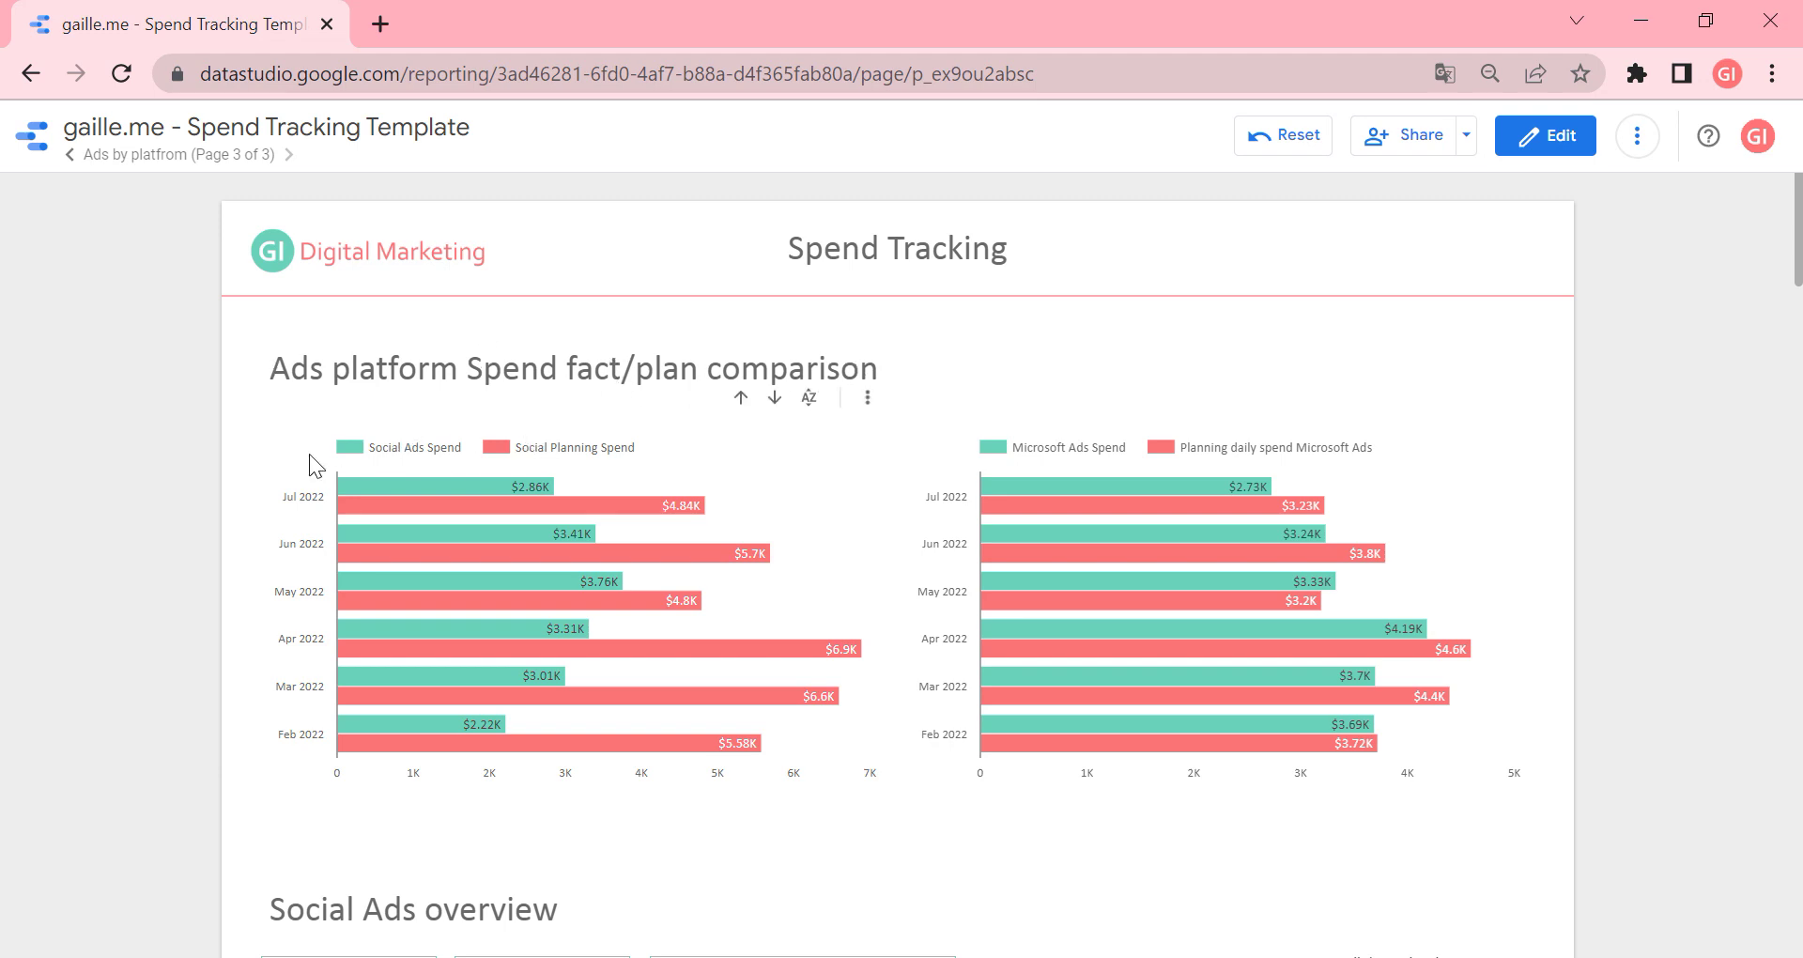
left_click_drag(319, 459, 469, 452)
left_click(470, 453)
left_click_drag(1015, 445, 1140, 458)
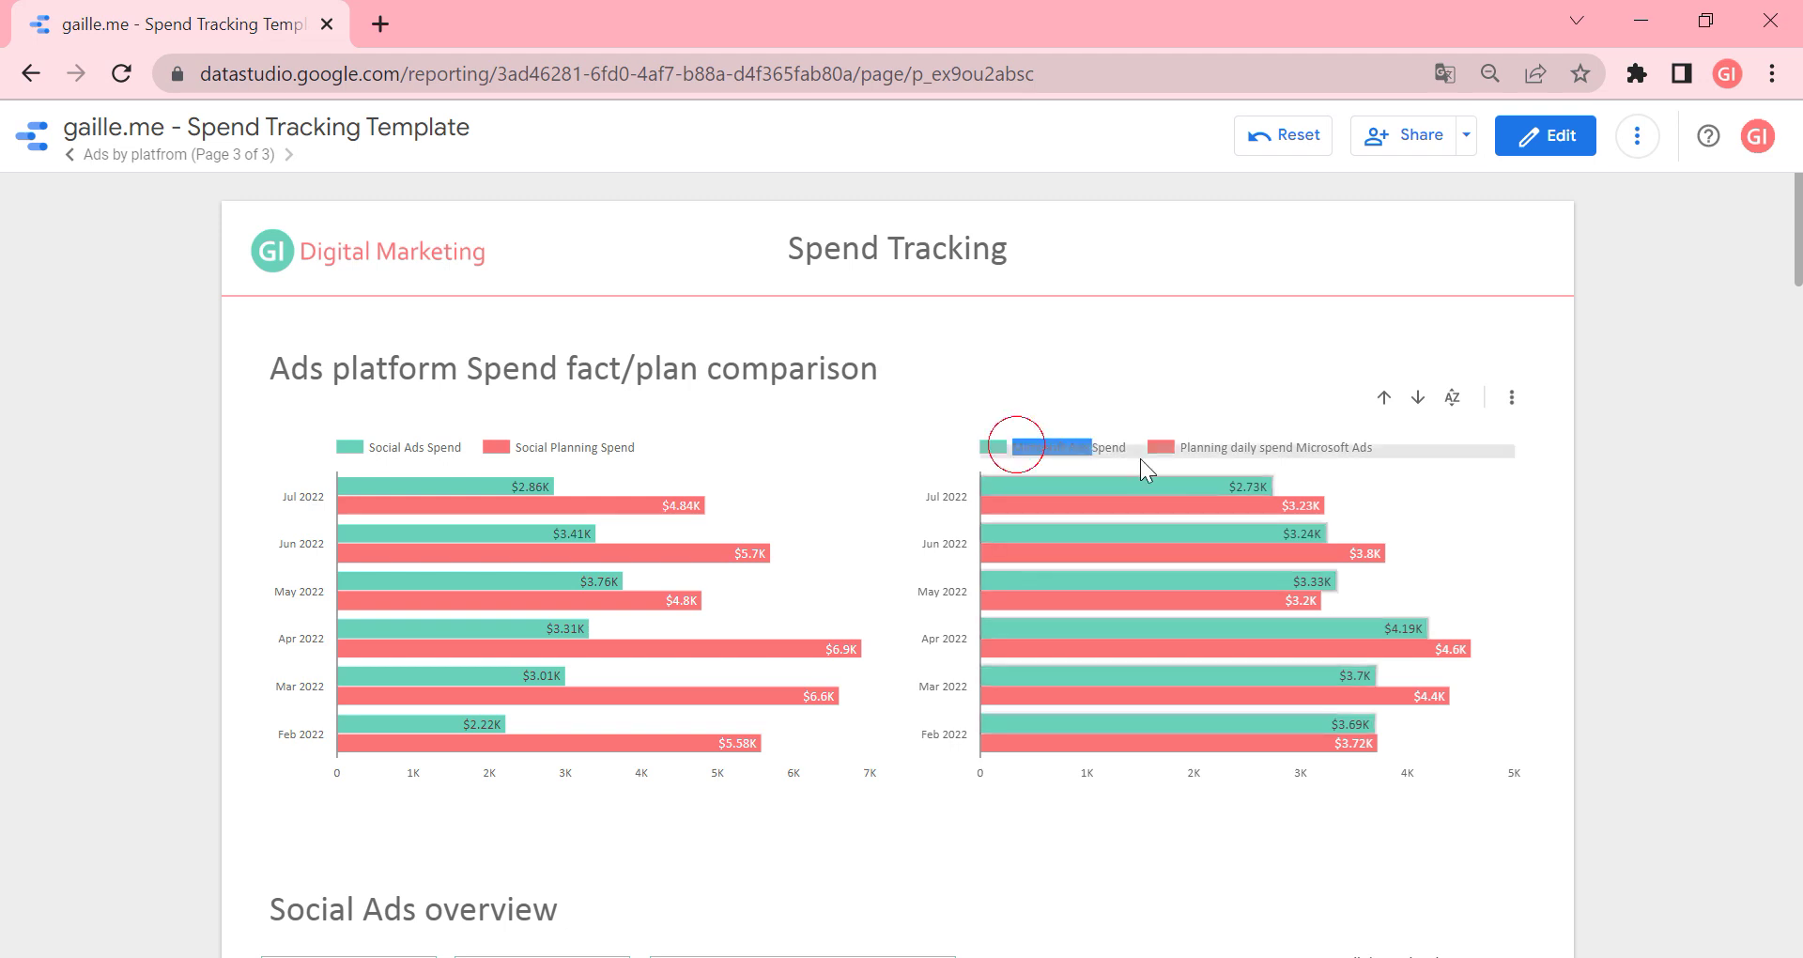
left_click(1670, 566)
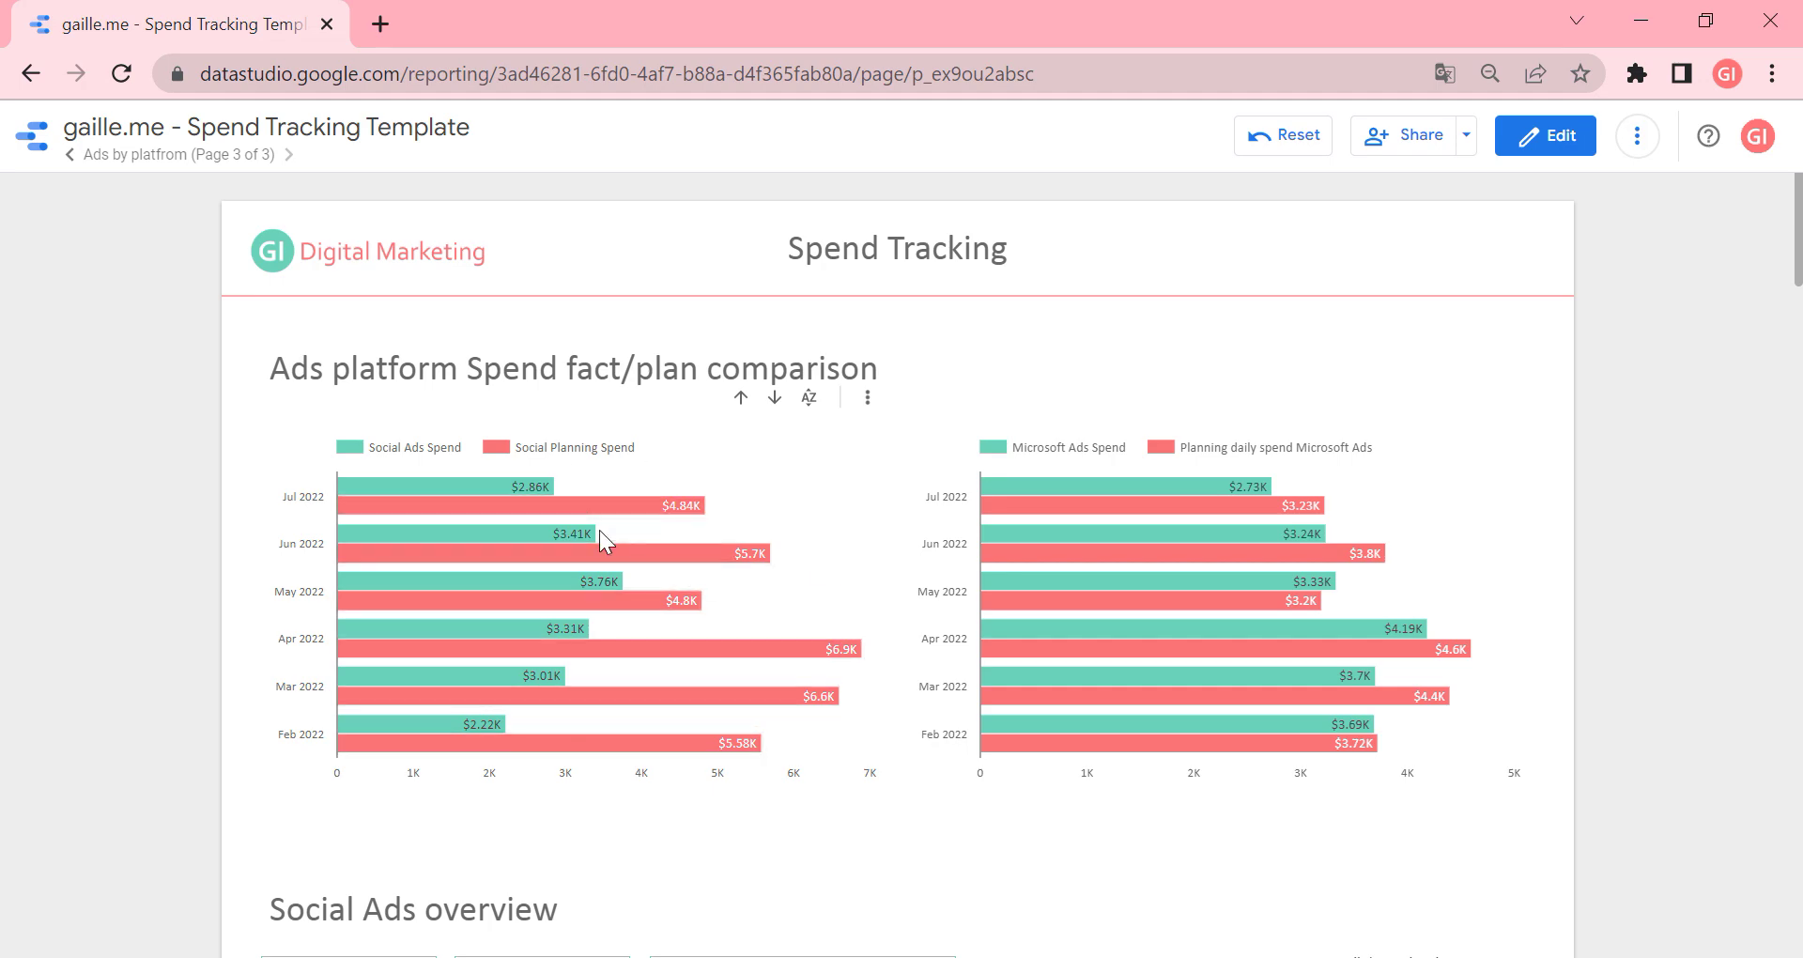
scroll(1124, 456, "down", 6)
scroll(1661, 398, "up", 4)
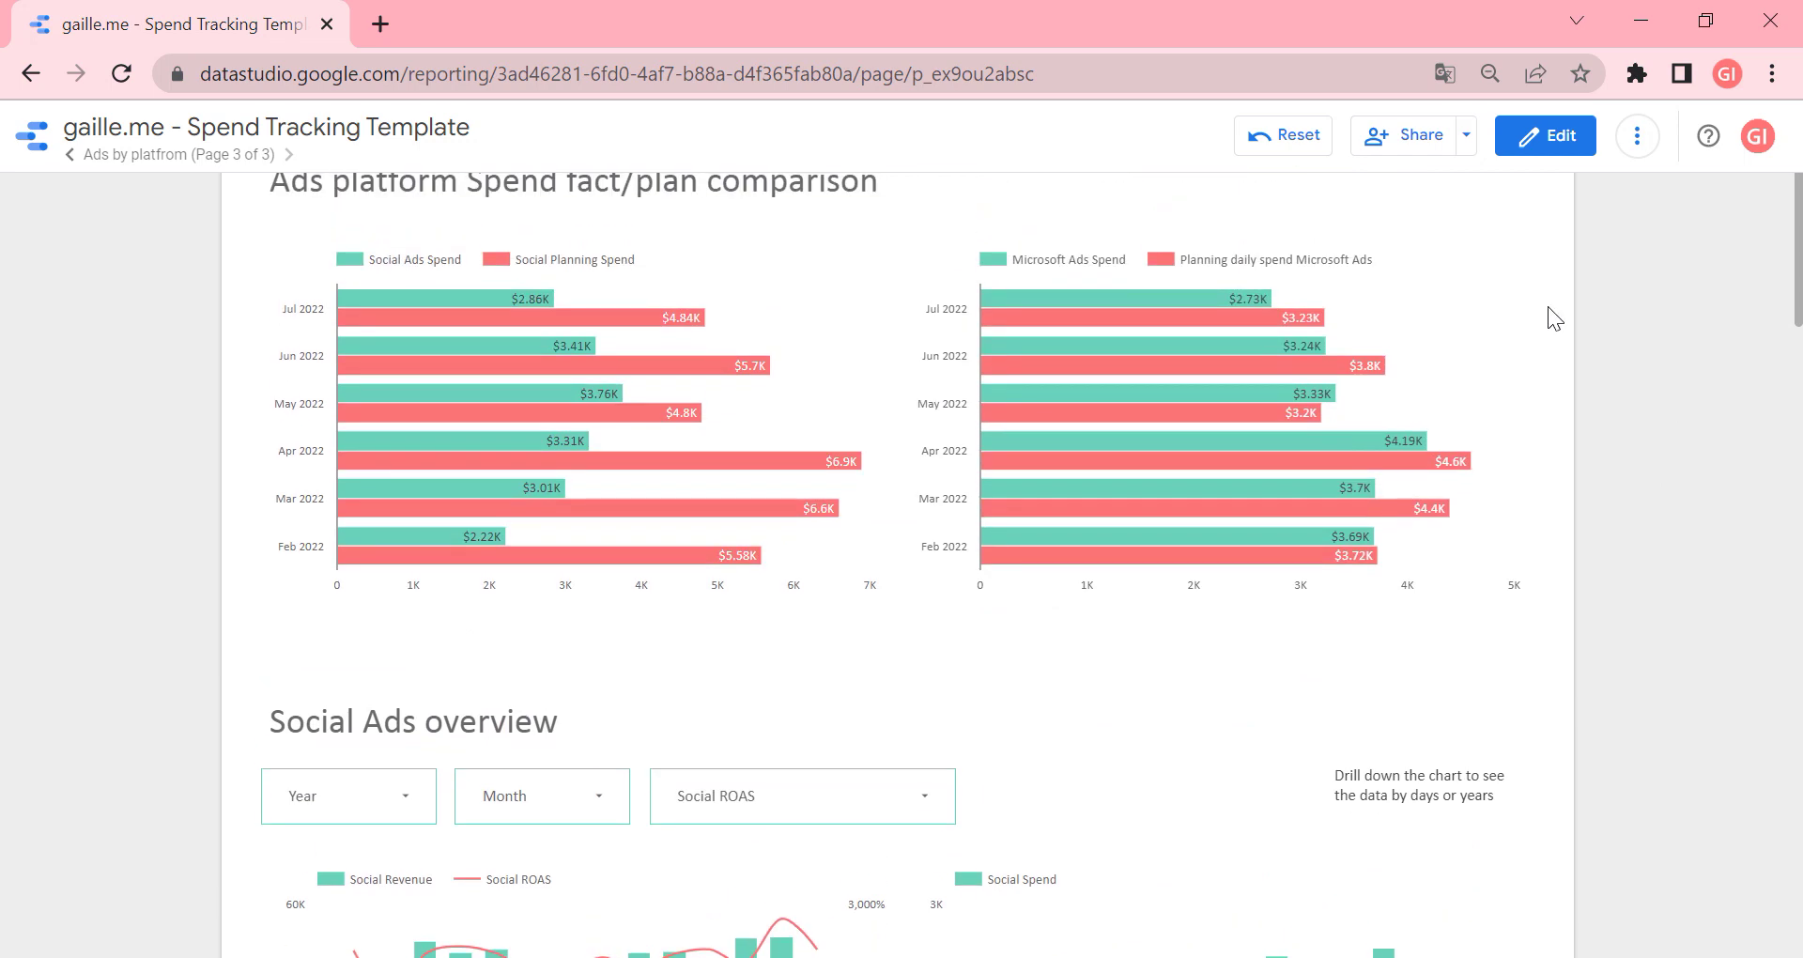
scroll(1559, 338, "down", 5)
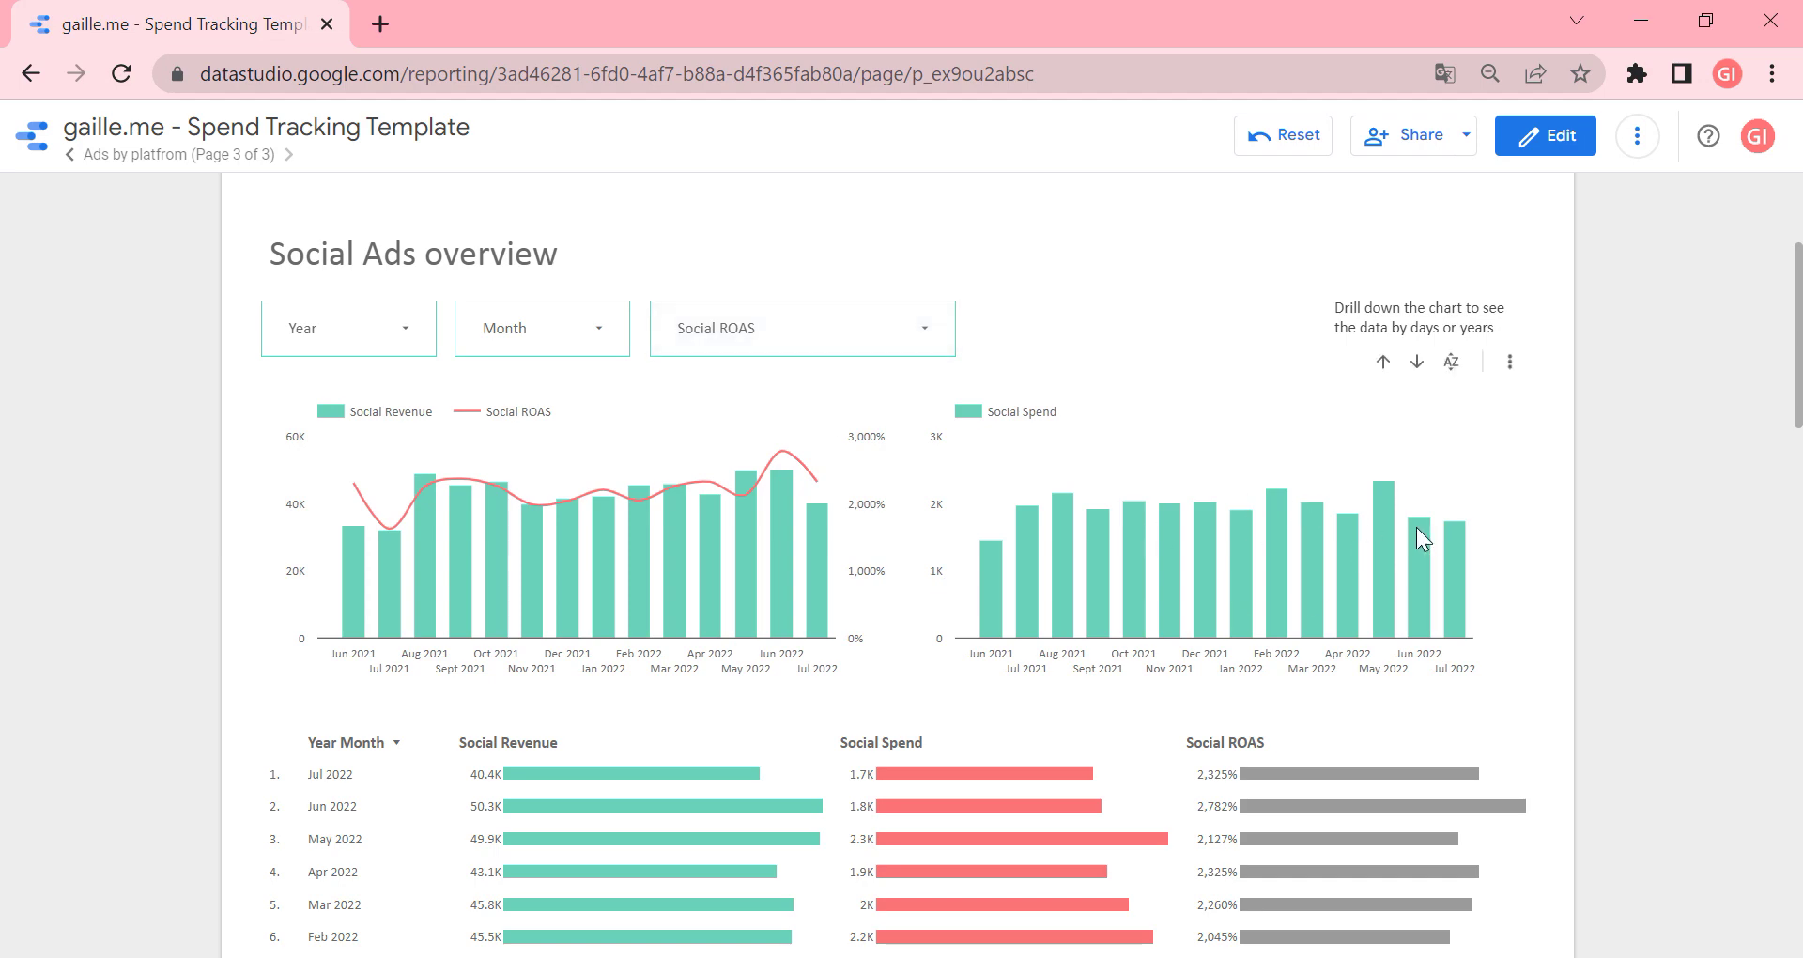
scroll(1416, 531, "down", 13)
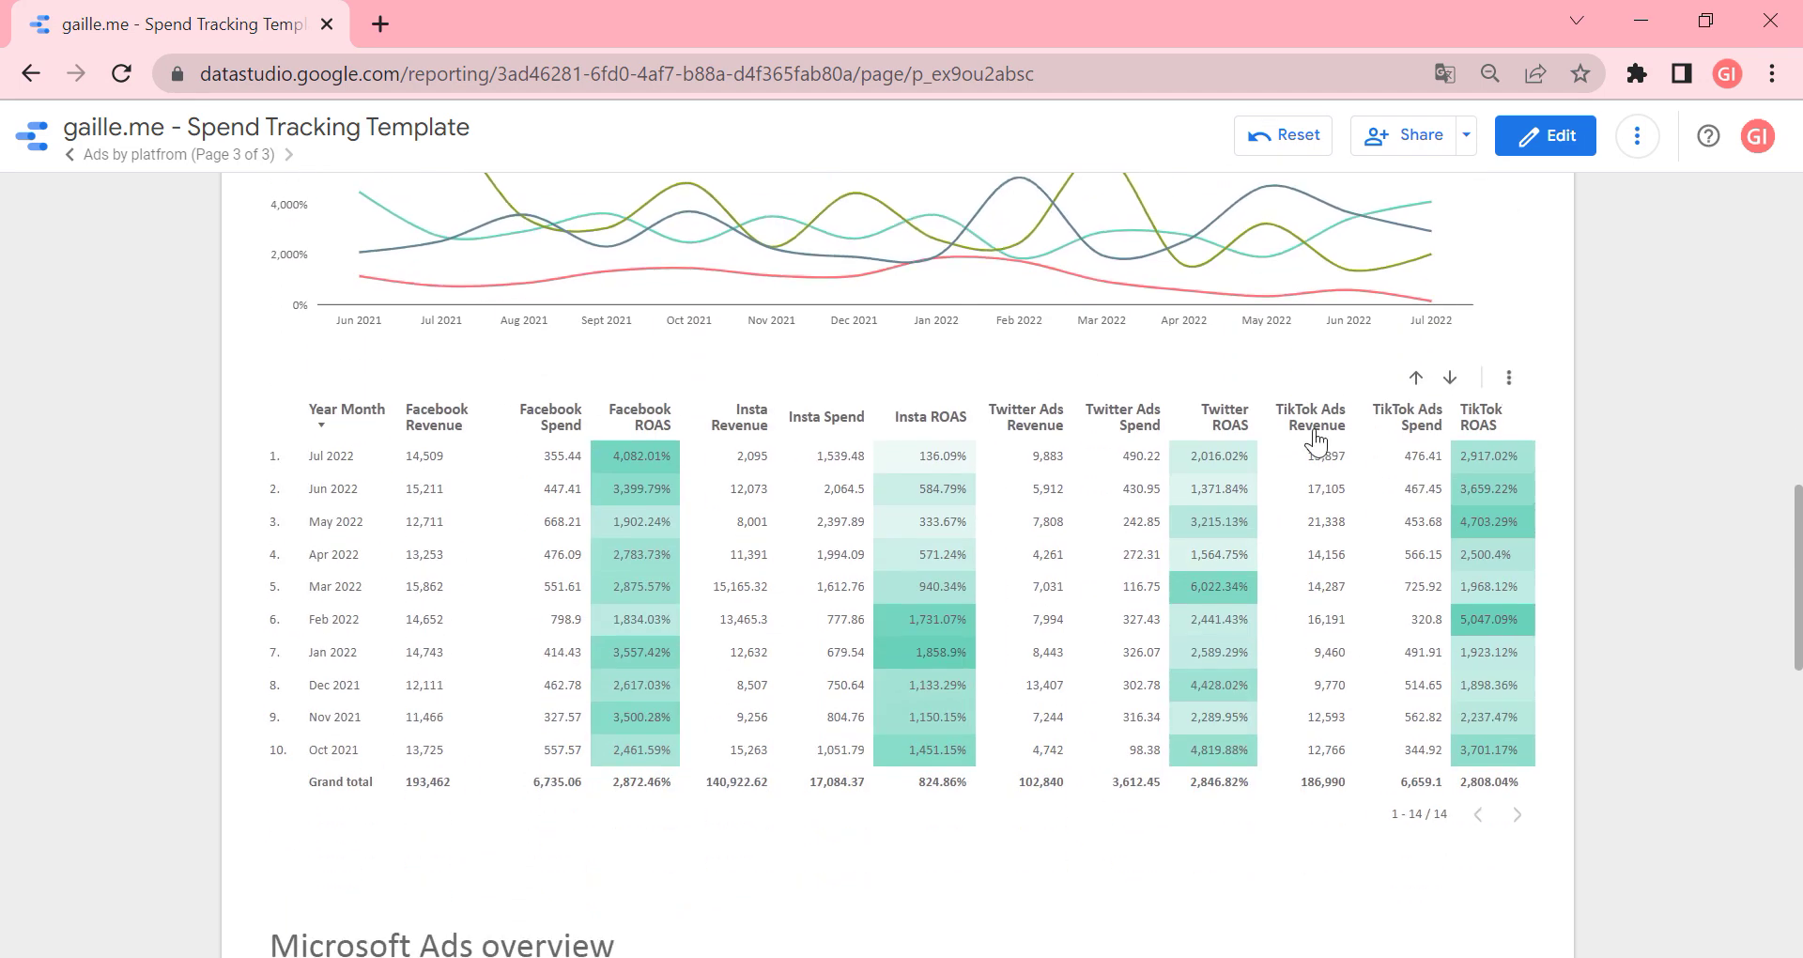
scroll(1249, 509, "down", 8)
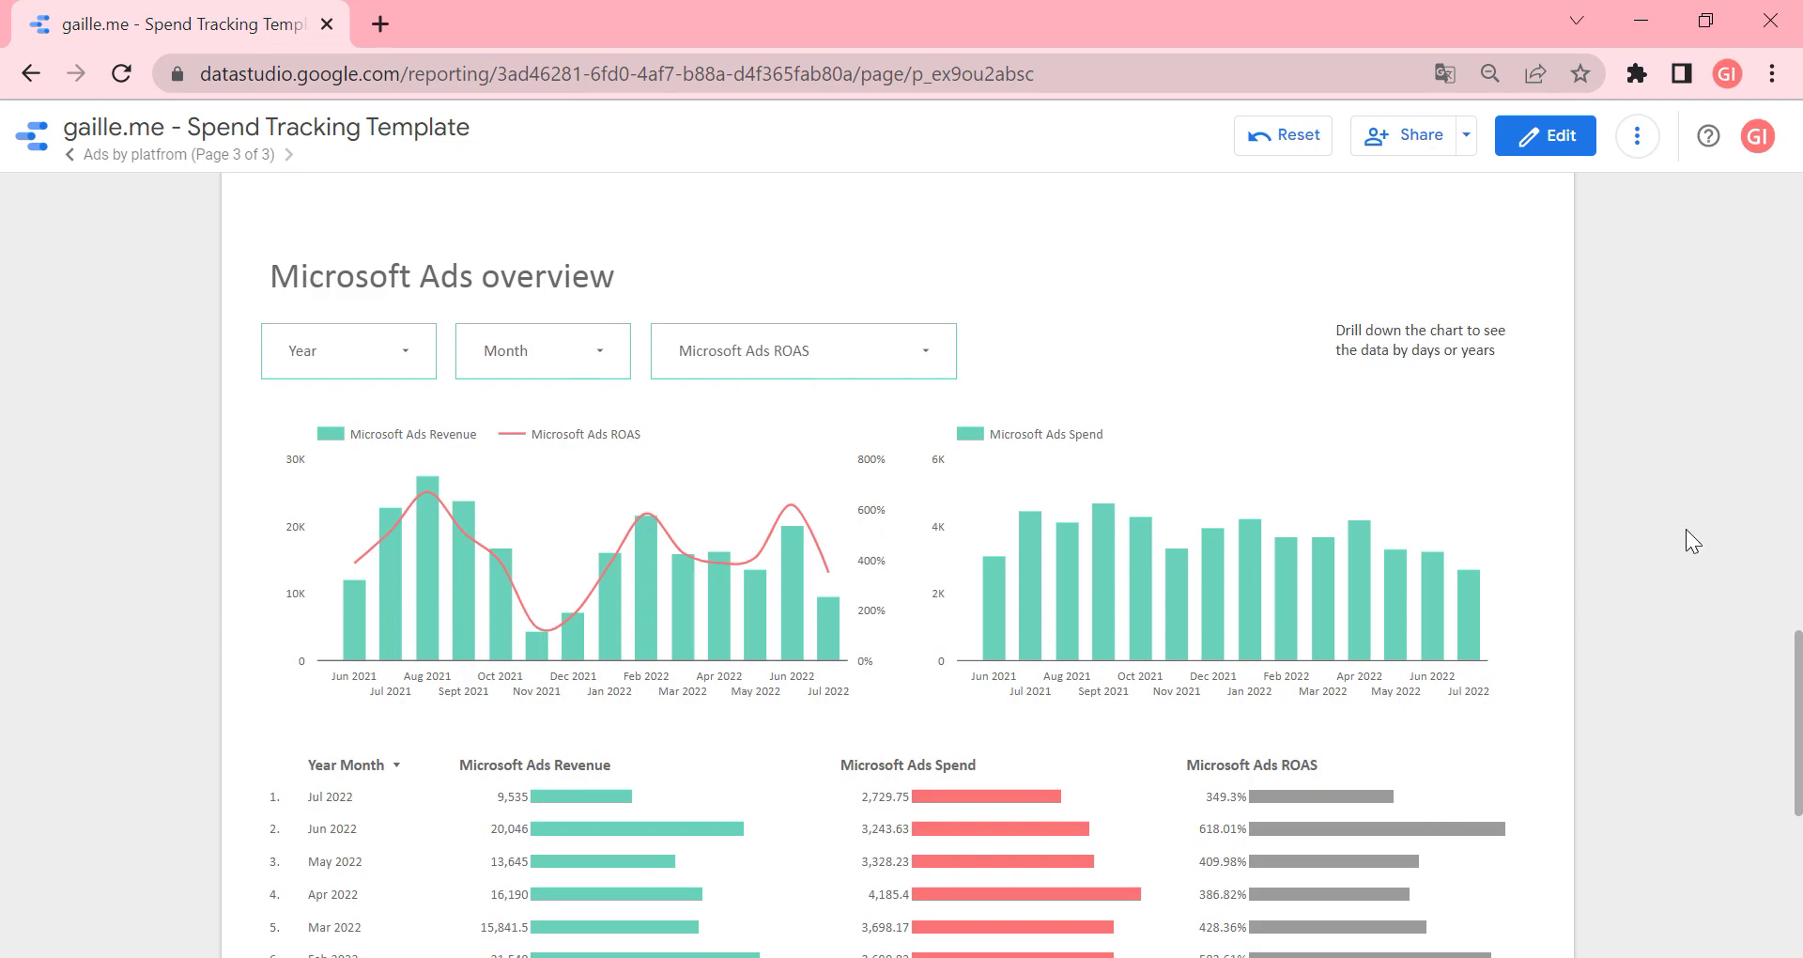
scroll(1686, 530, "down", 7)
scroll(1686, 530, "up", 13)
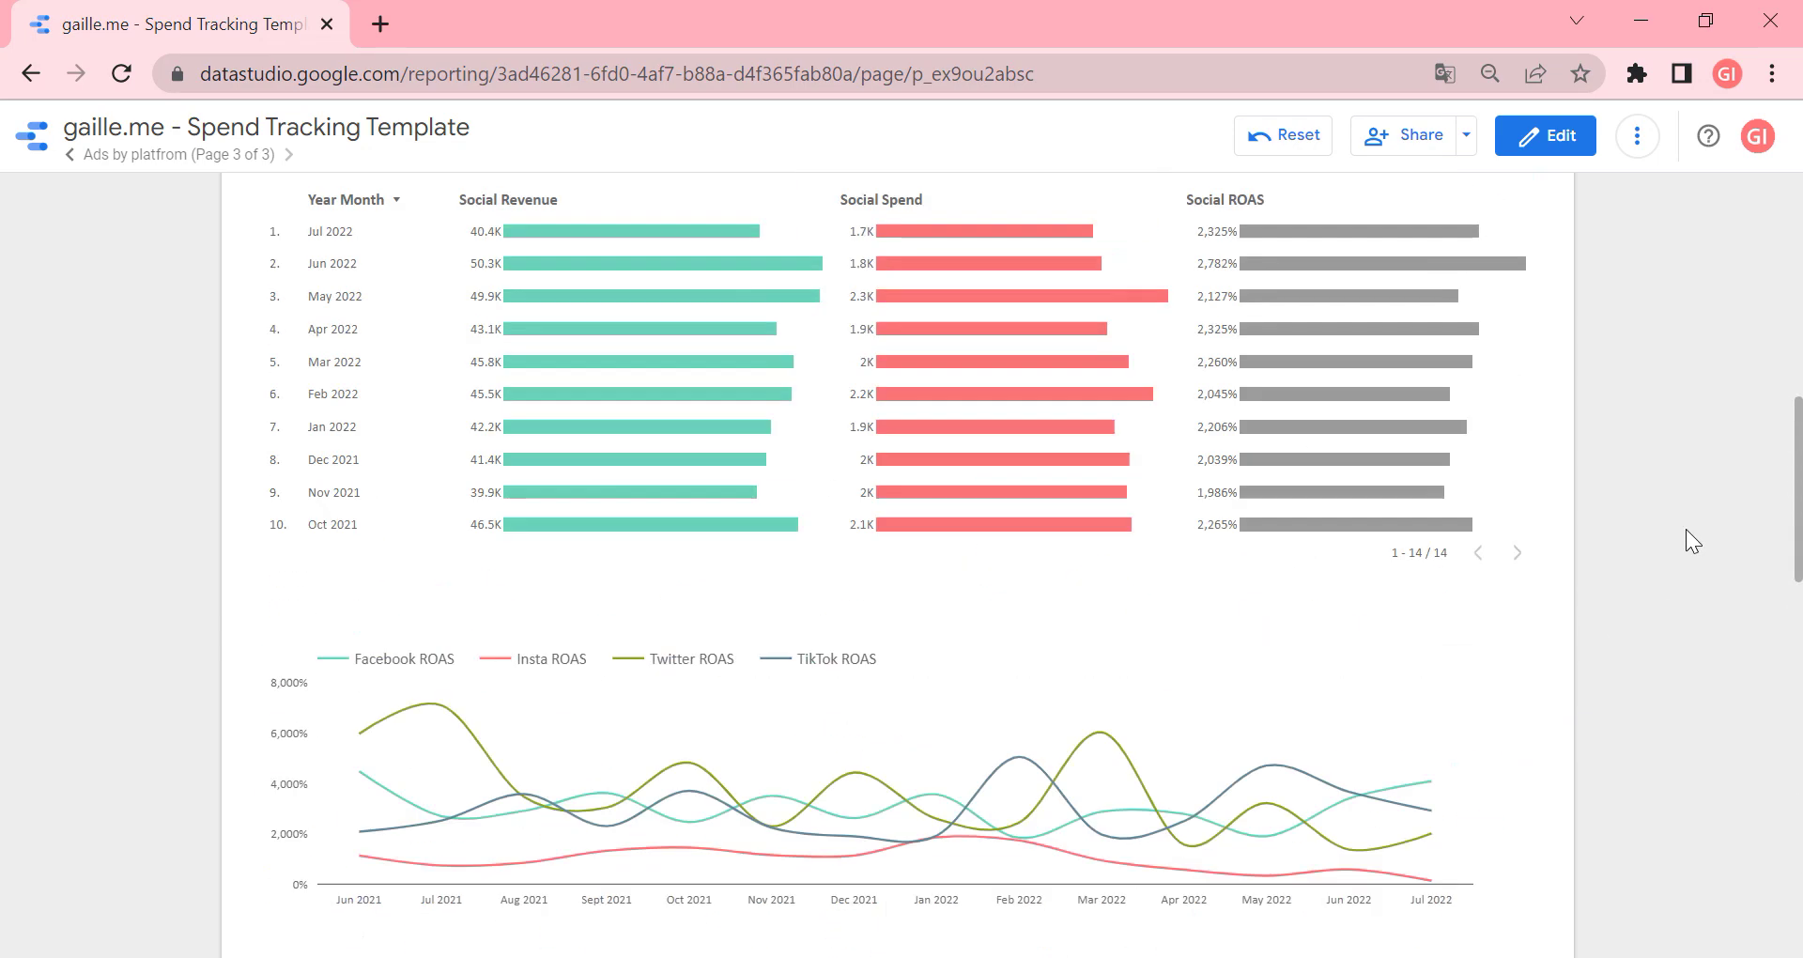
scroll(1686, 542, "up", 10)
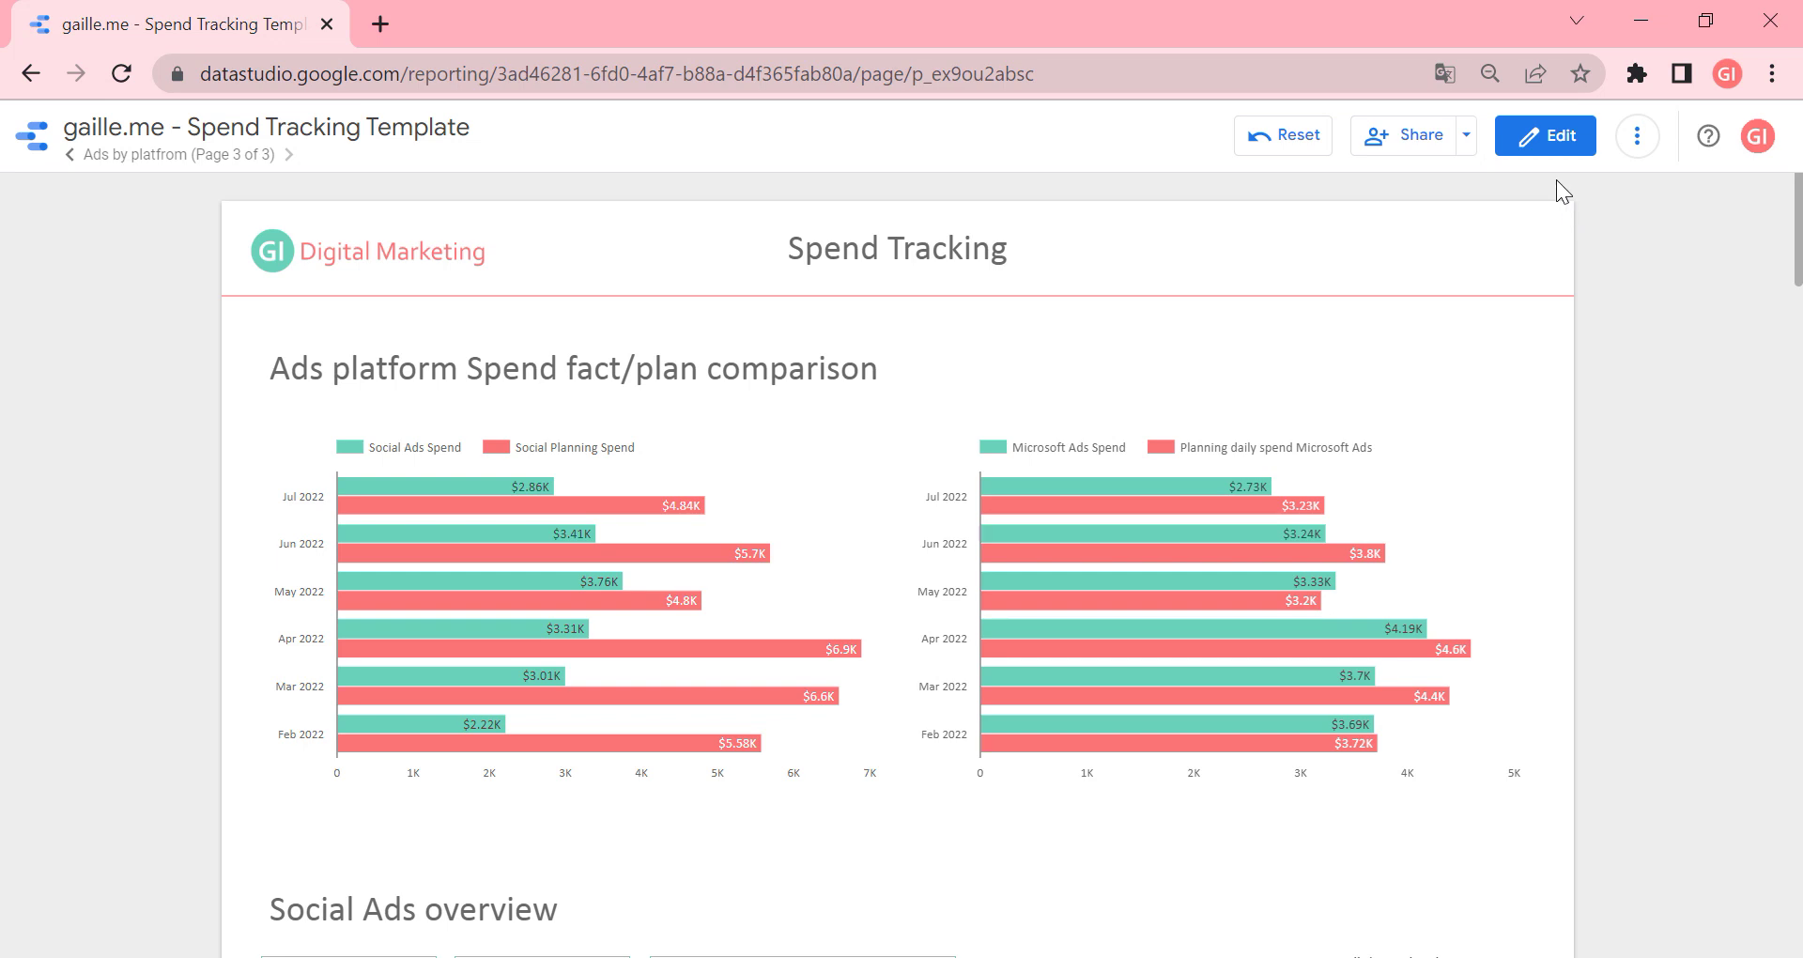
Step: Go to the Total Ads page from the report's page list
left_click(199, 135)
left_click(202, 150)
left_click(86, 233)
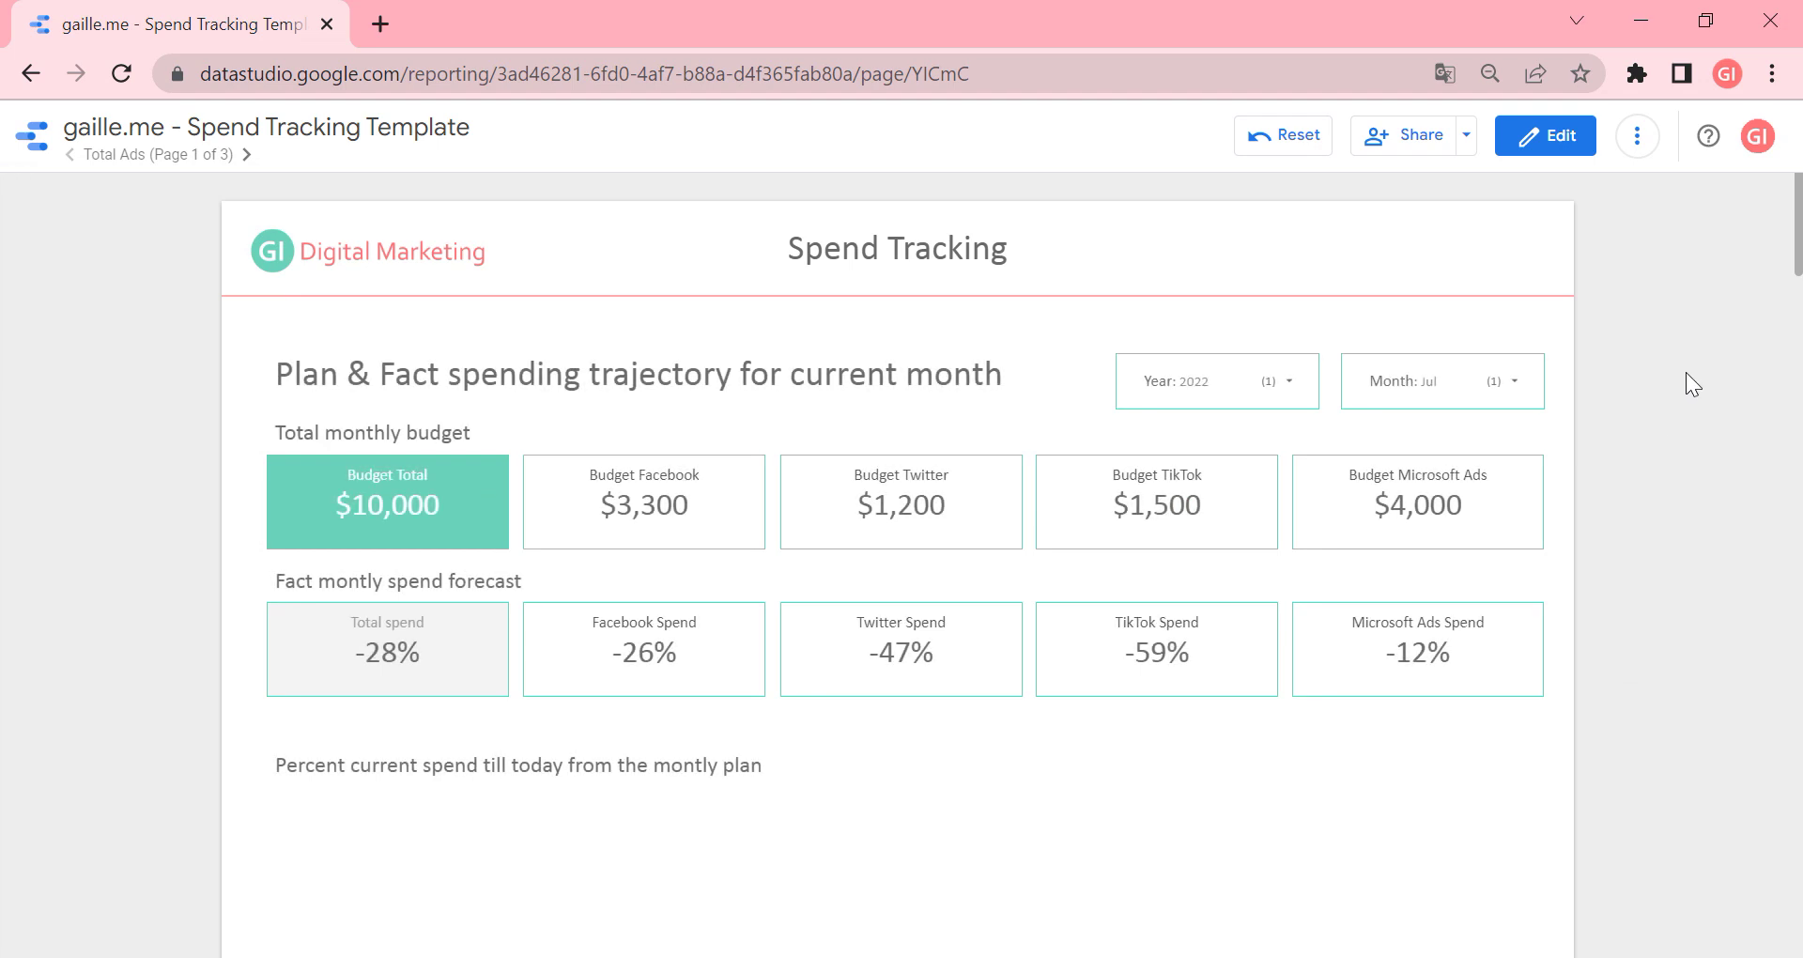
Step: In edit mode, open the Spend Forecast Template - Total Ads data source's fields via Manage added data sources
left_click(1558, 149)
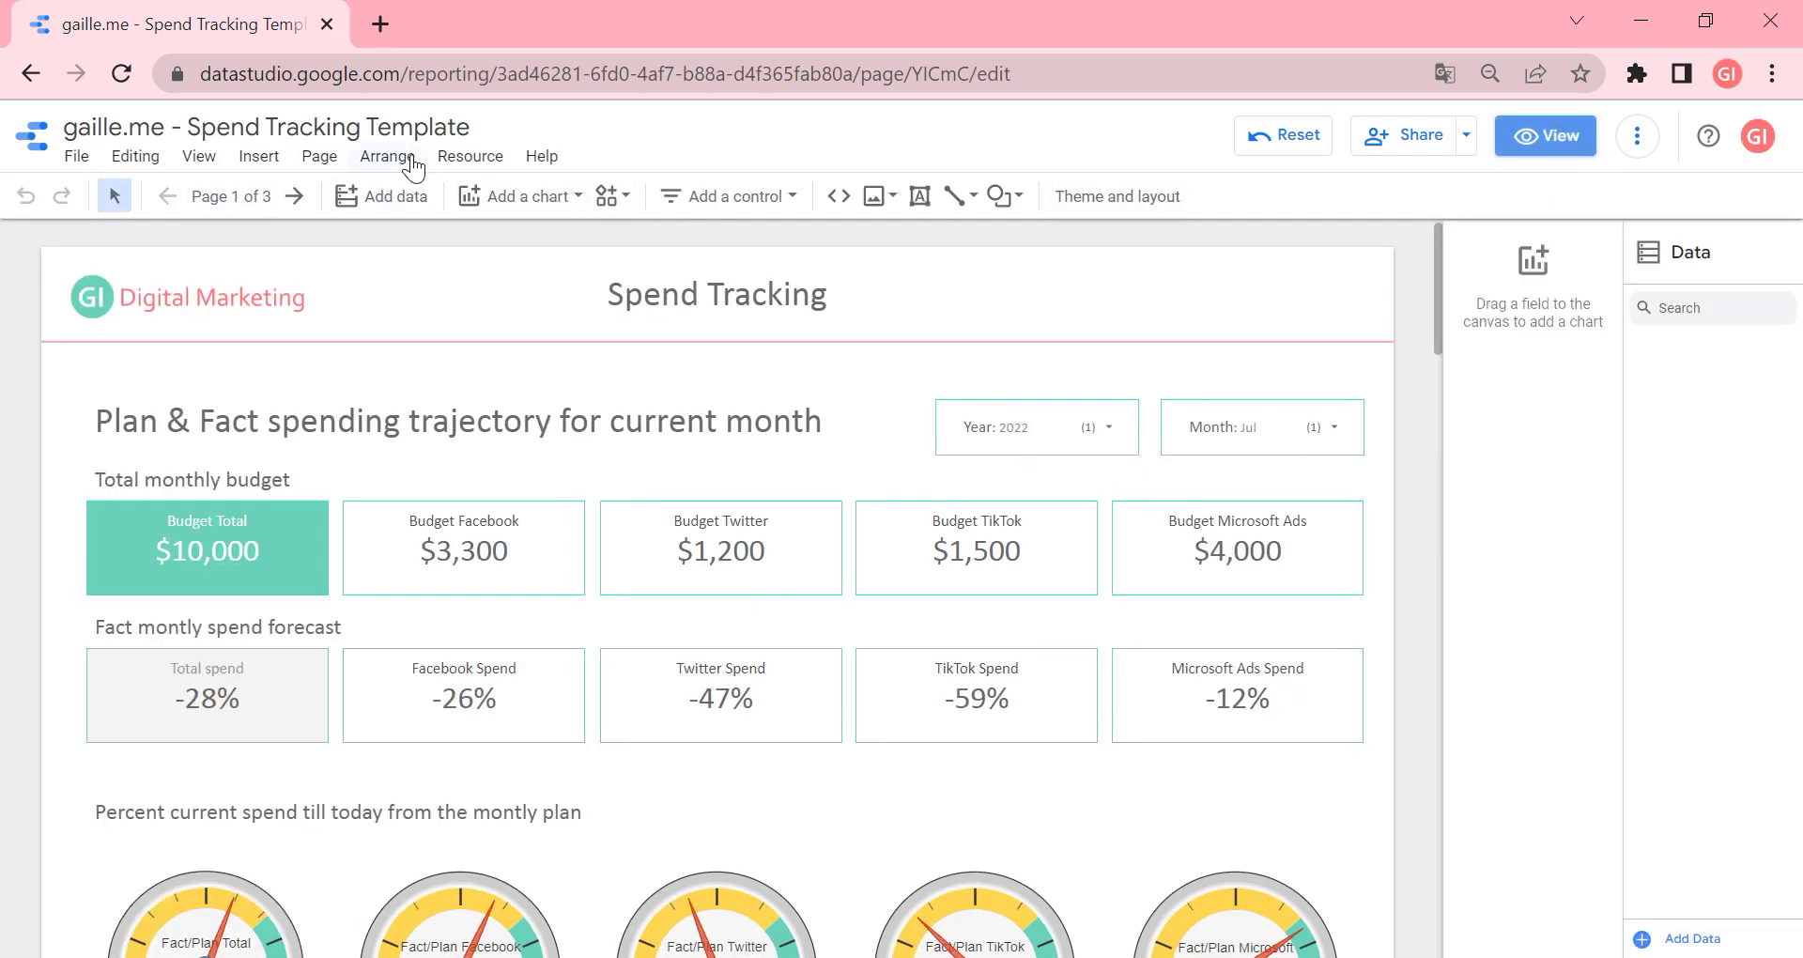
left_click(469, 157)
left_click(473, 199)
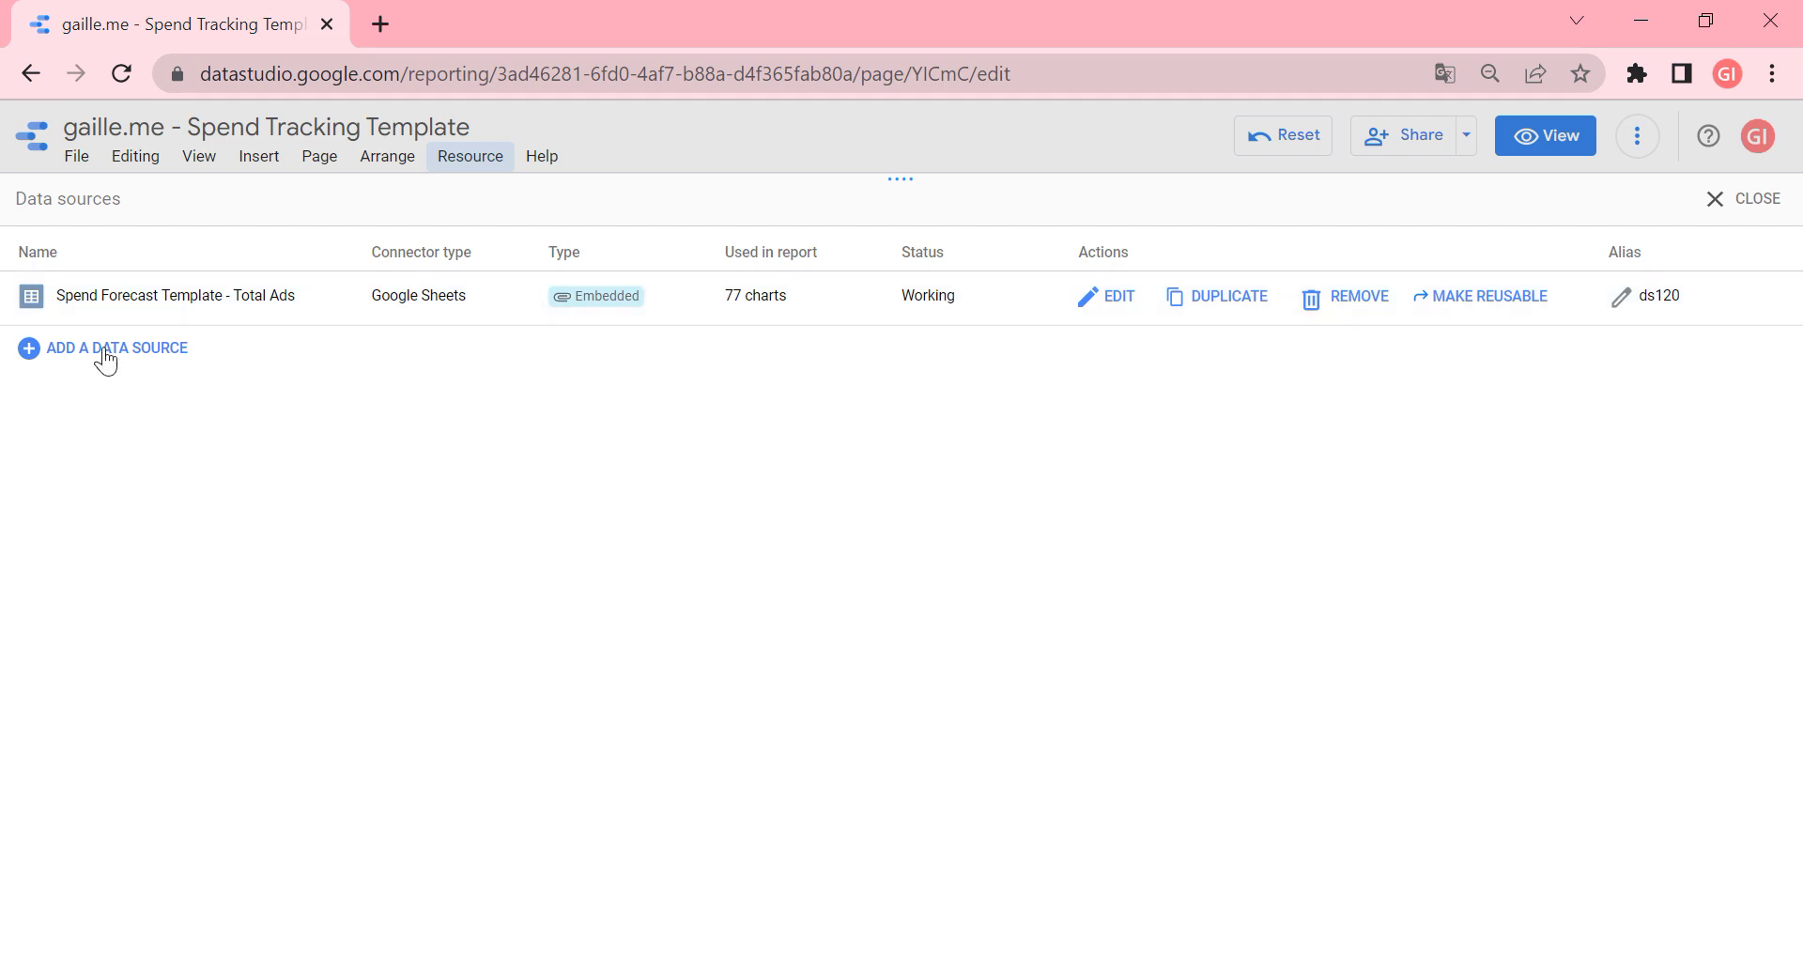
left_click(1114, 295)
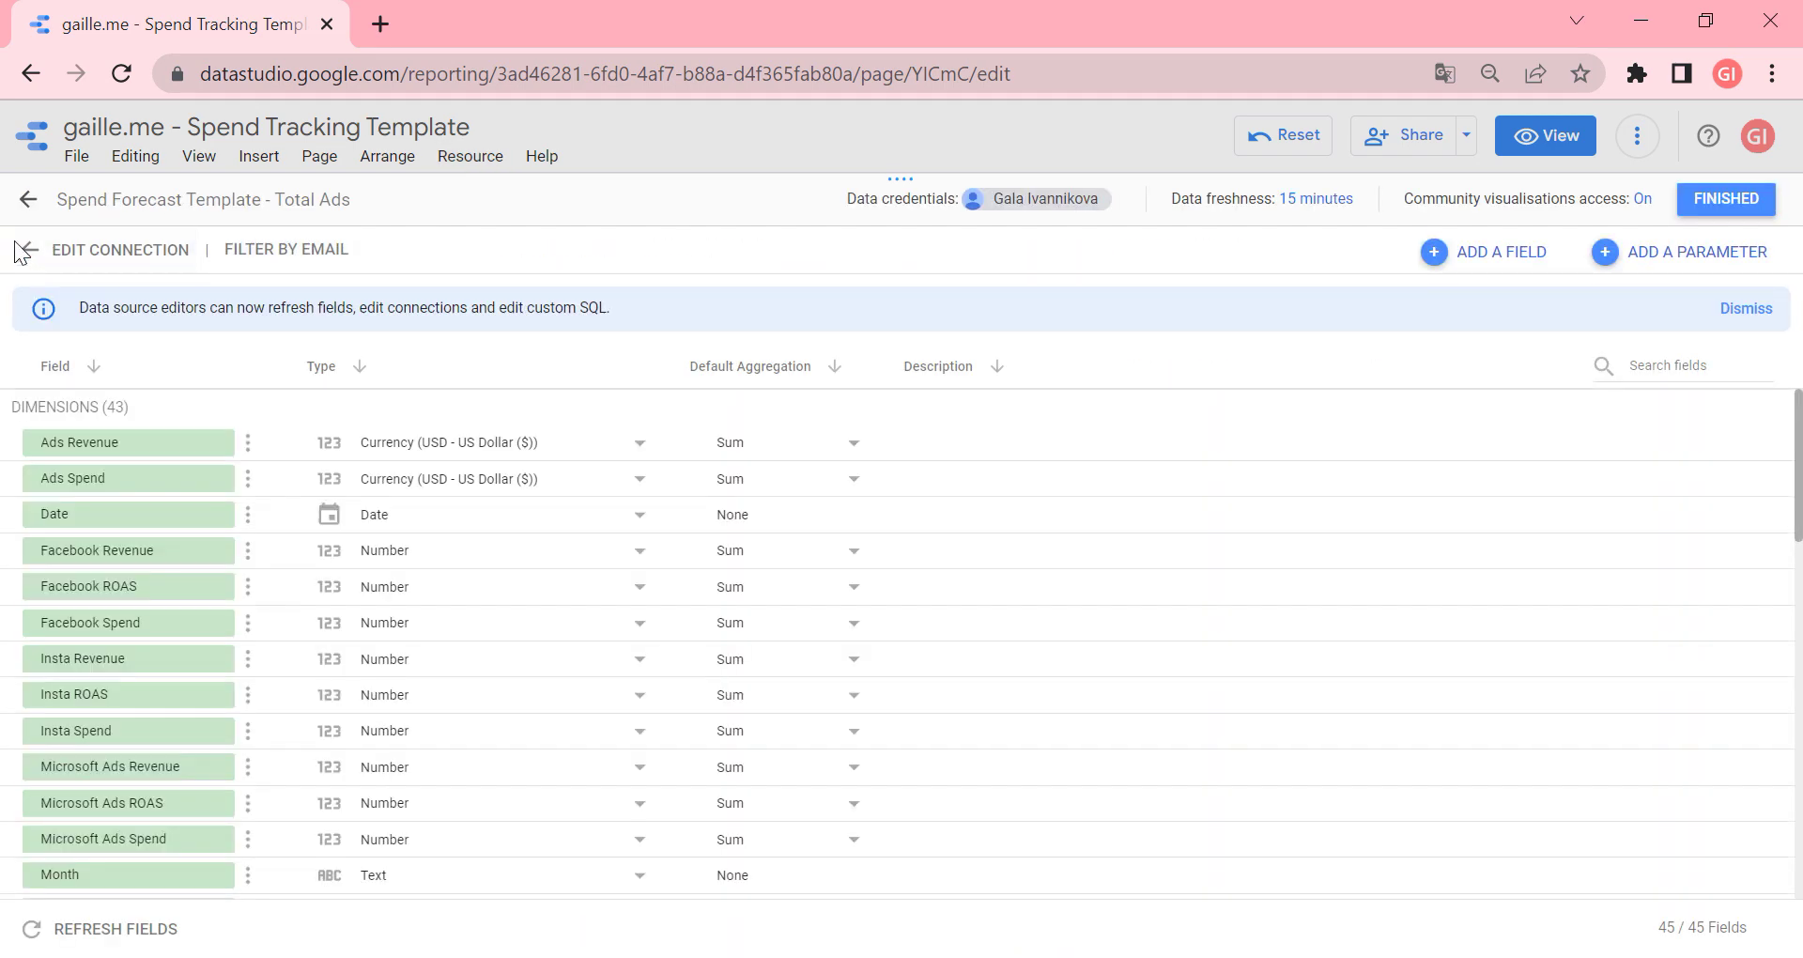
Step: Follow the source's connection to the Spend Forecast Template spreadsheet's Total Ads sheet
left_click(26, 250)
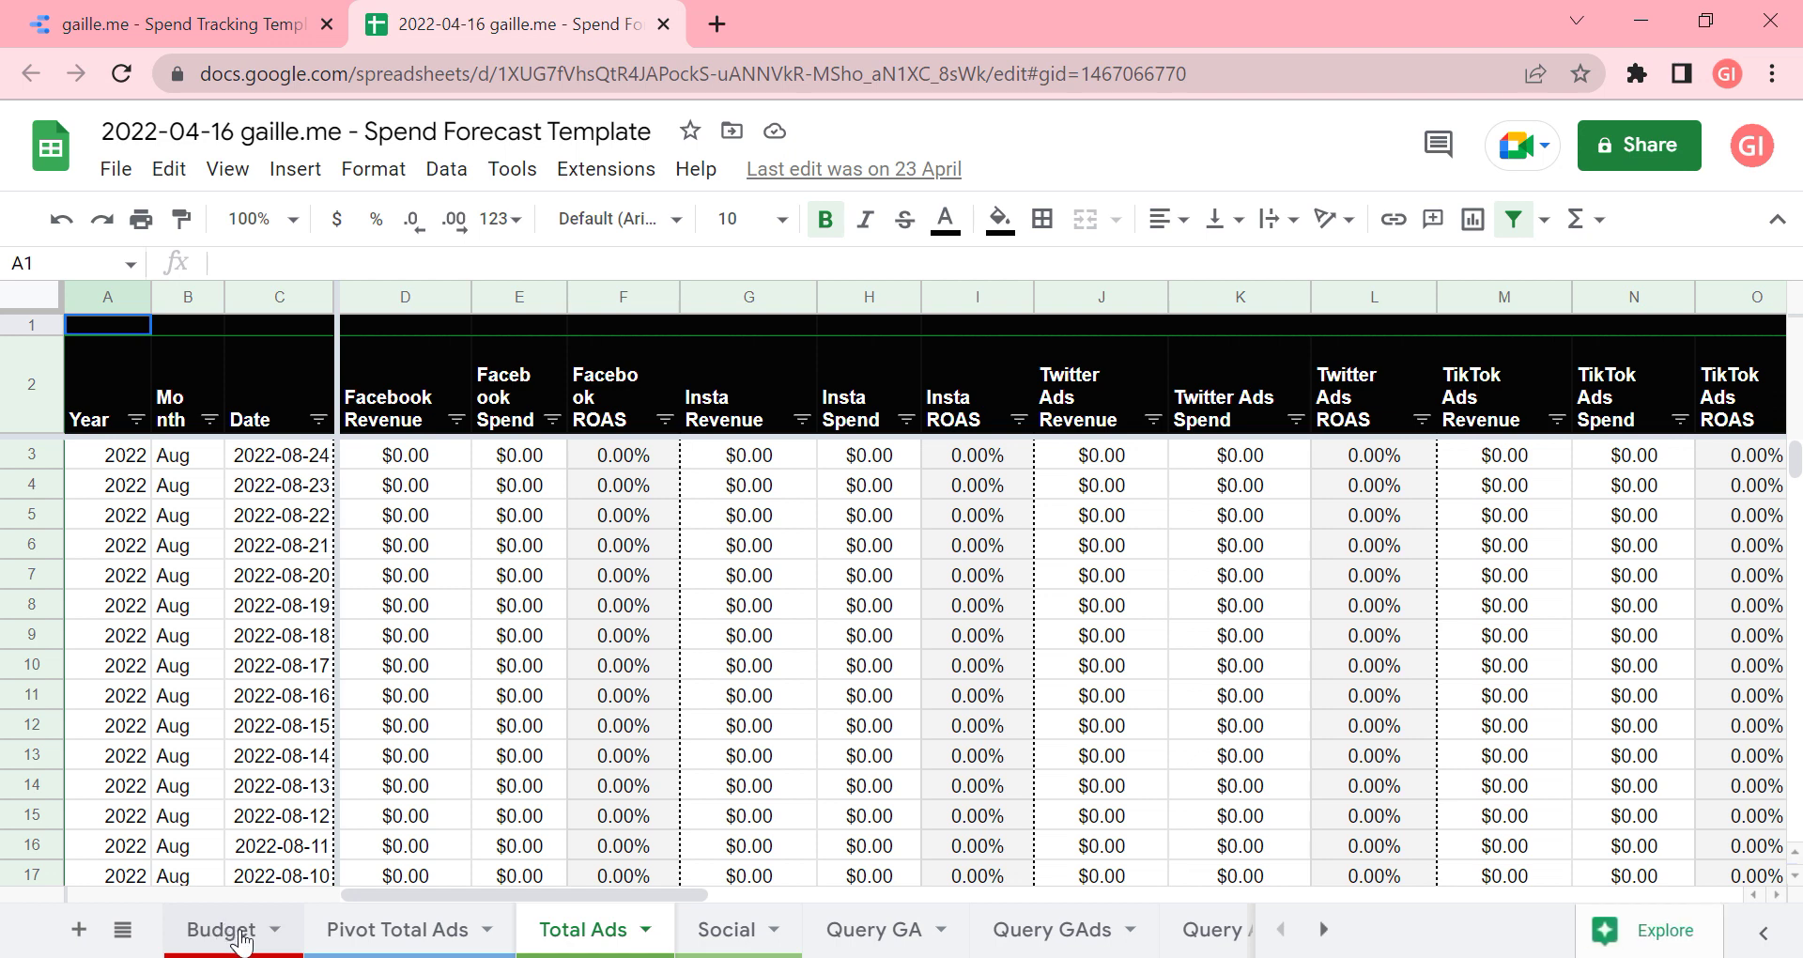
Step: On the Budget sheet, inspect the Spend/Budget (=D4/C4) and Daily budget column formulas
left_click(221, 930)
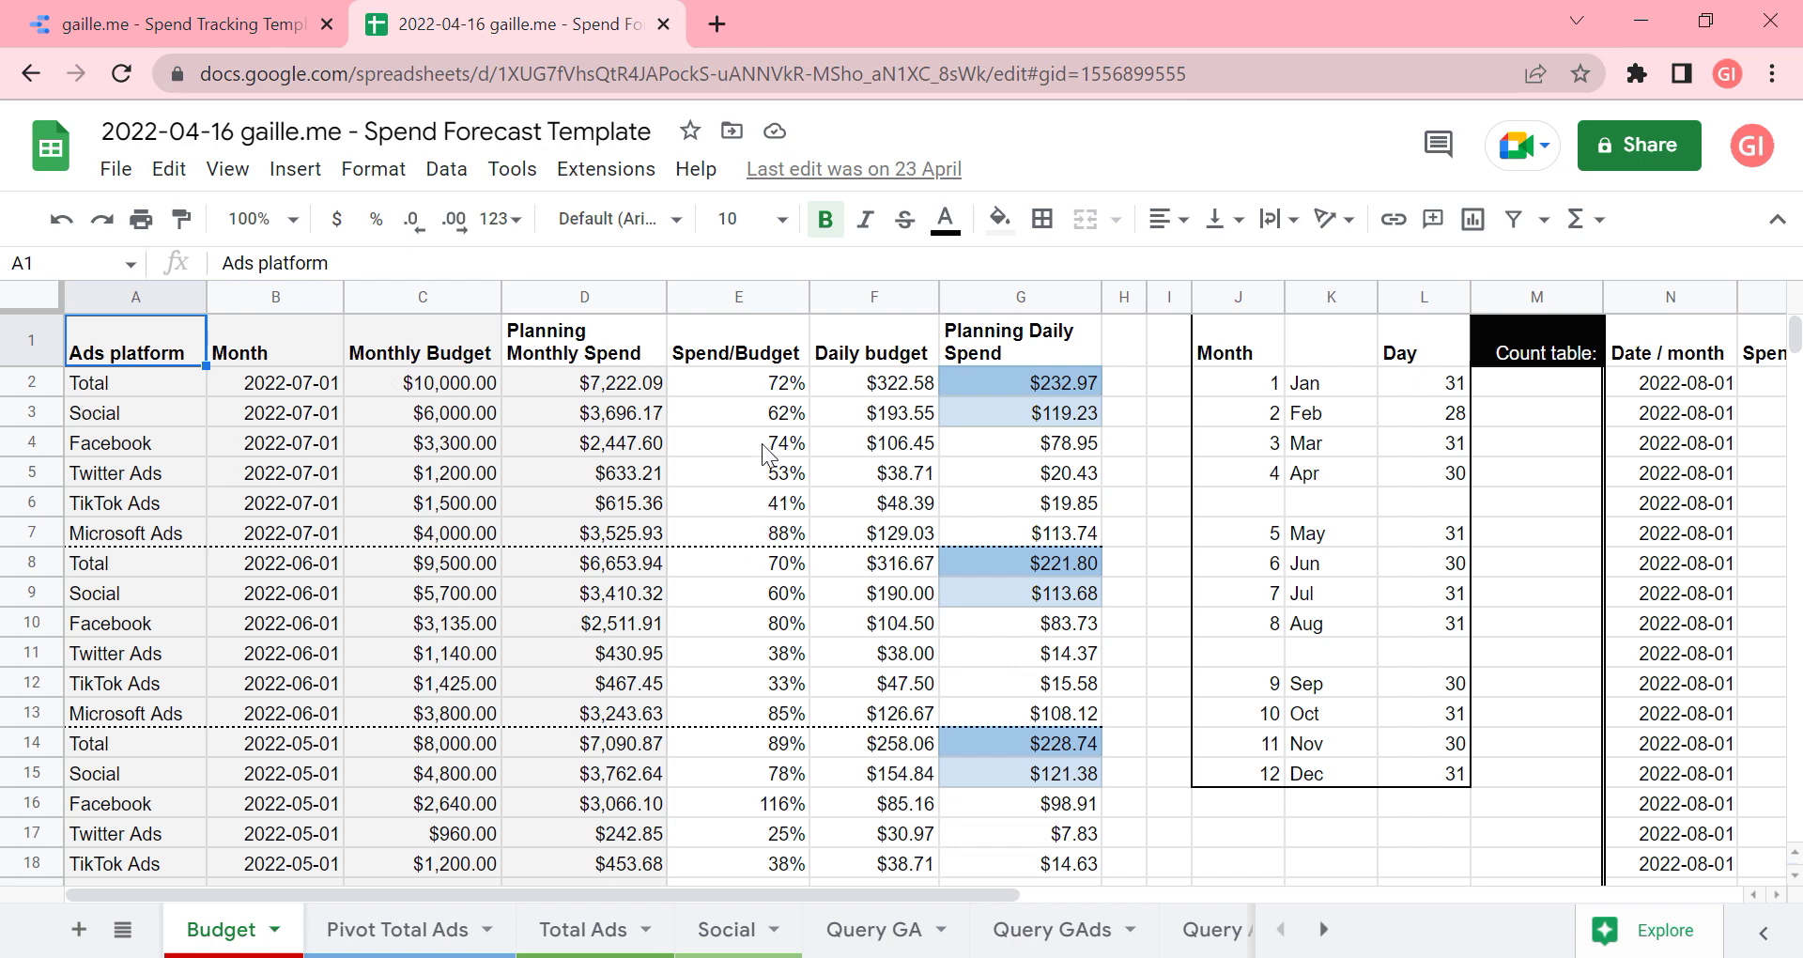
left_click_drag(464, 887, 199, 866)
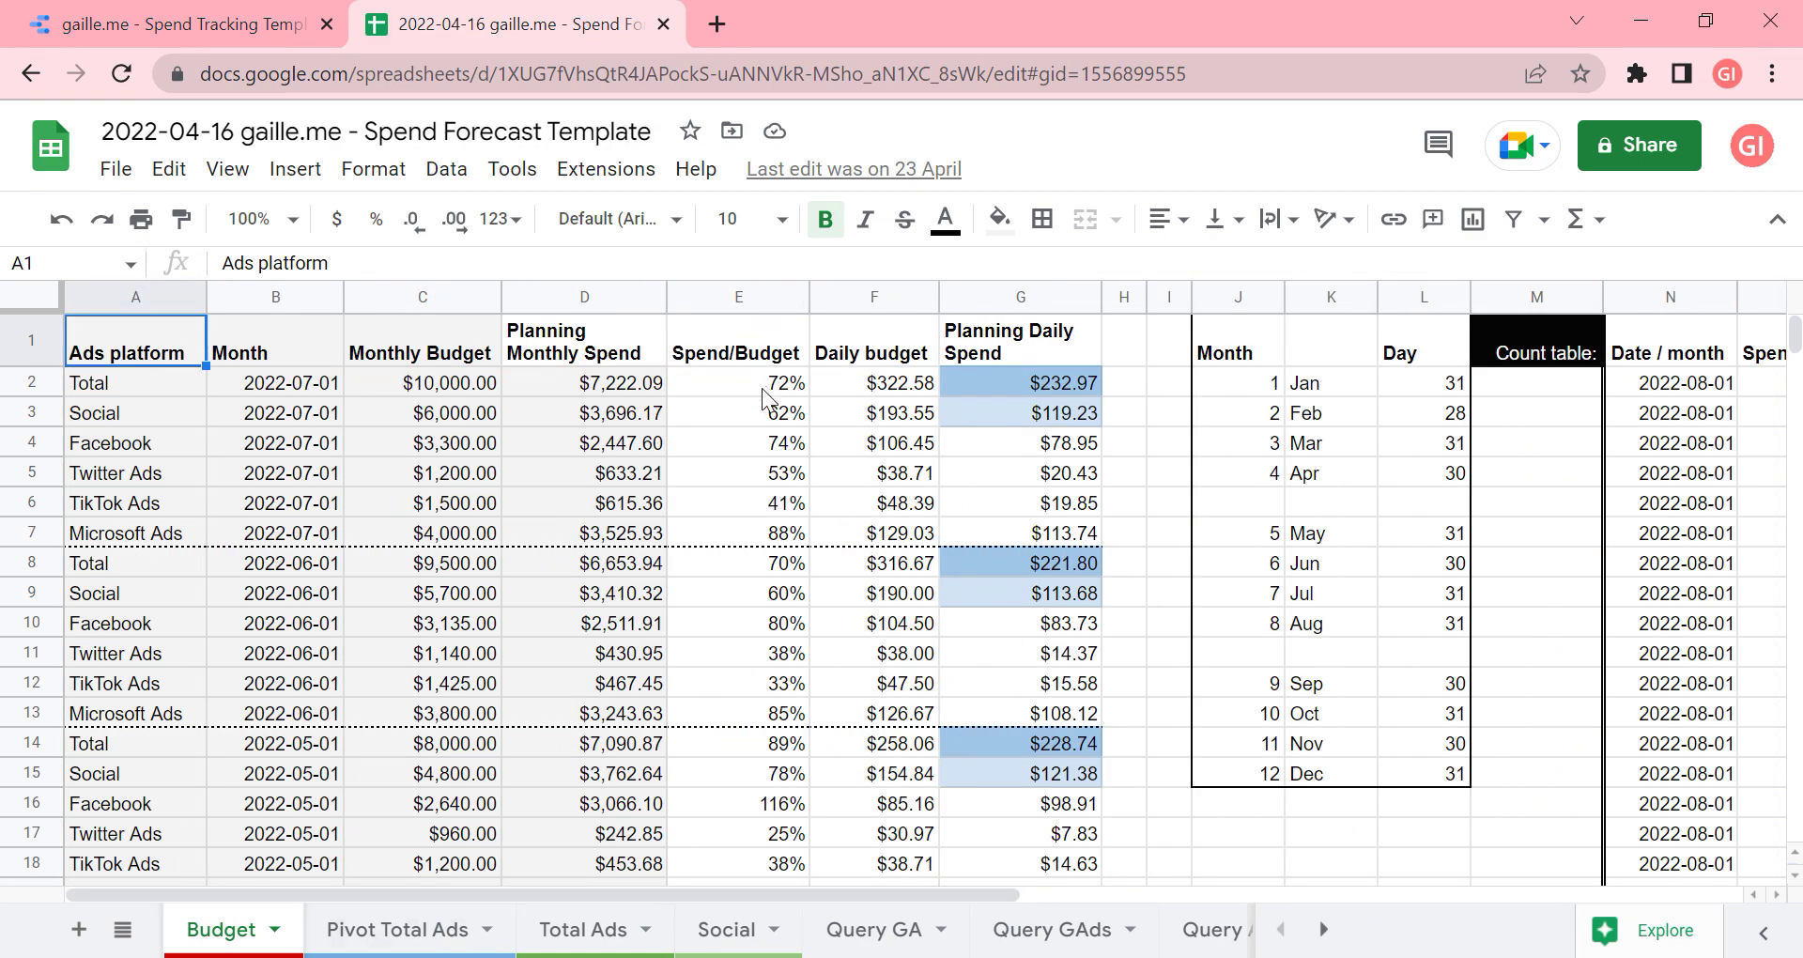
left_click_drag(730, 355, 685, 483)
left_click(700, 443)
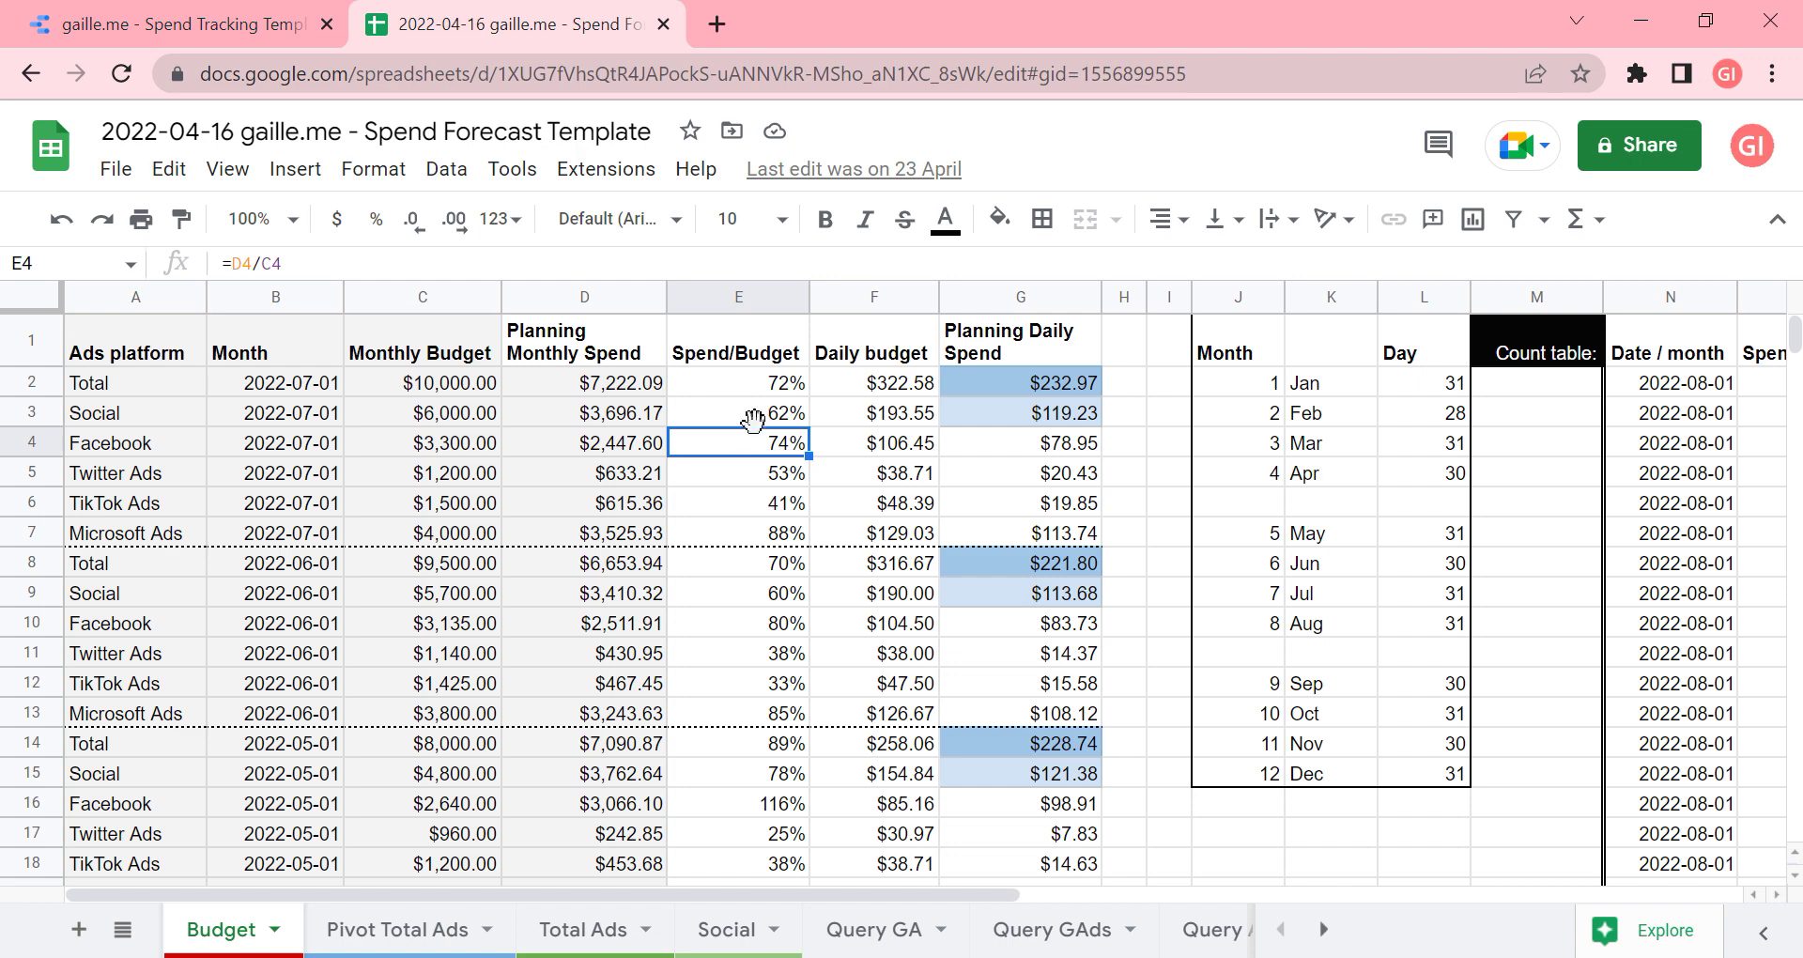
left_click_drag(877, 413, 896, 593)
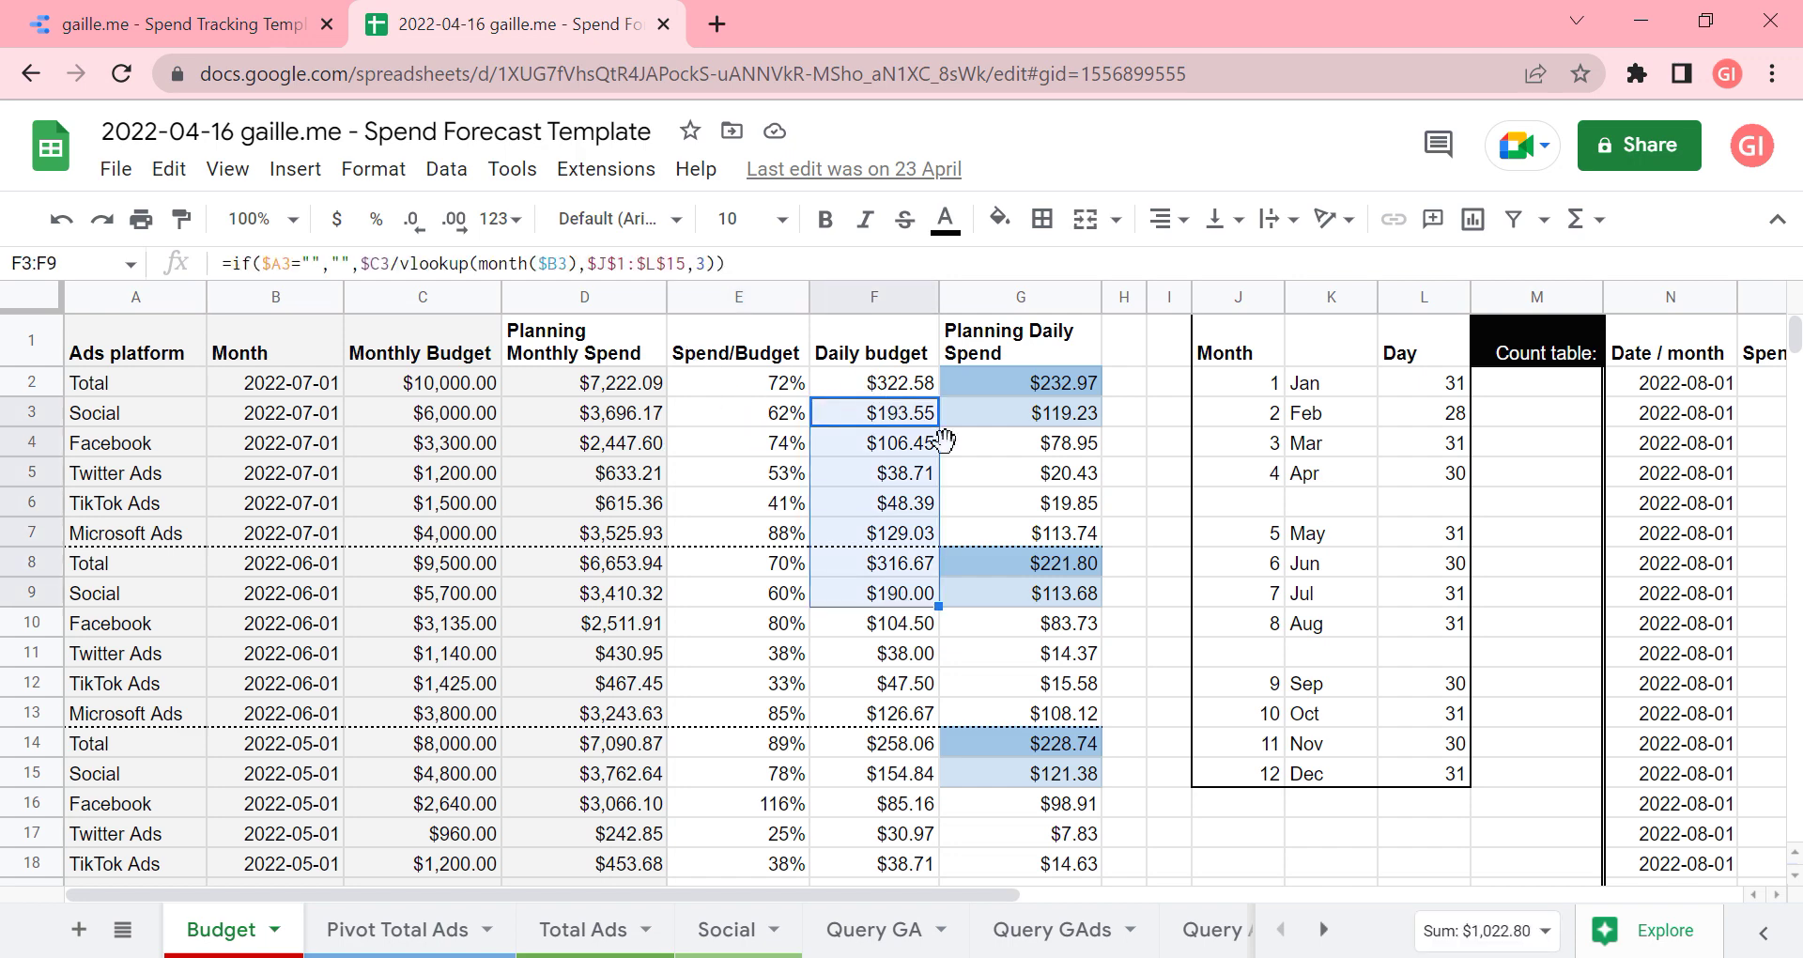
Step: Drill into the Pivot Total Ads Aug total to create the Detail1-2022-Aug detail sheet
left_click_drag(1070, 416, 1079, 535)
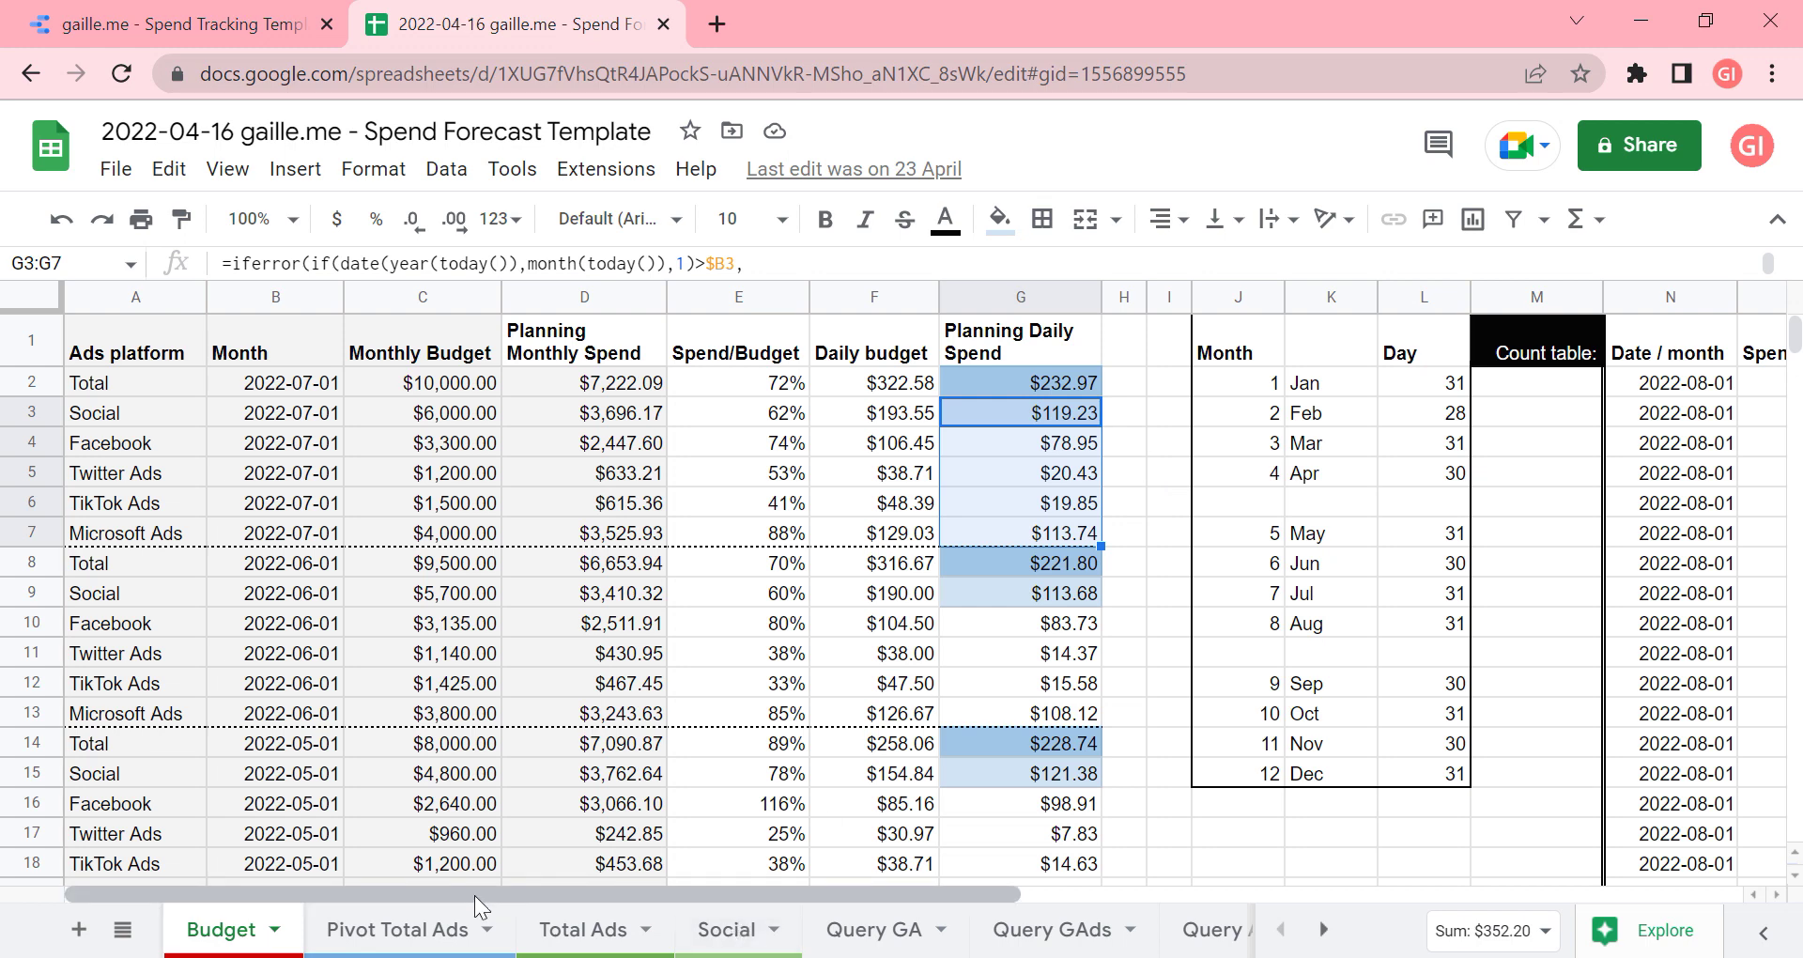
left_click(404, 929)
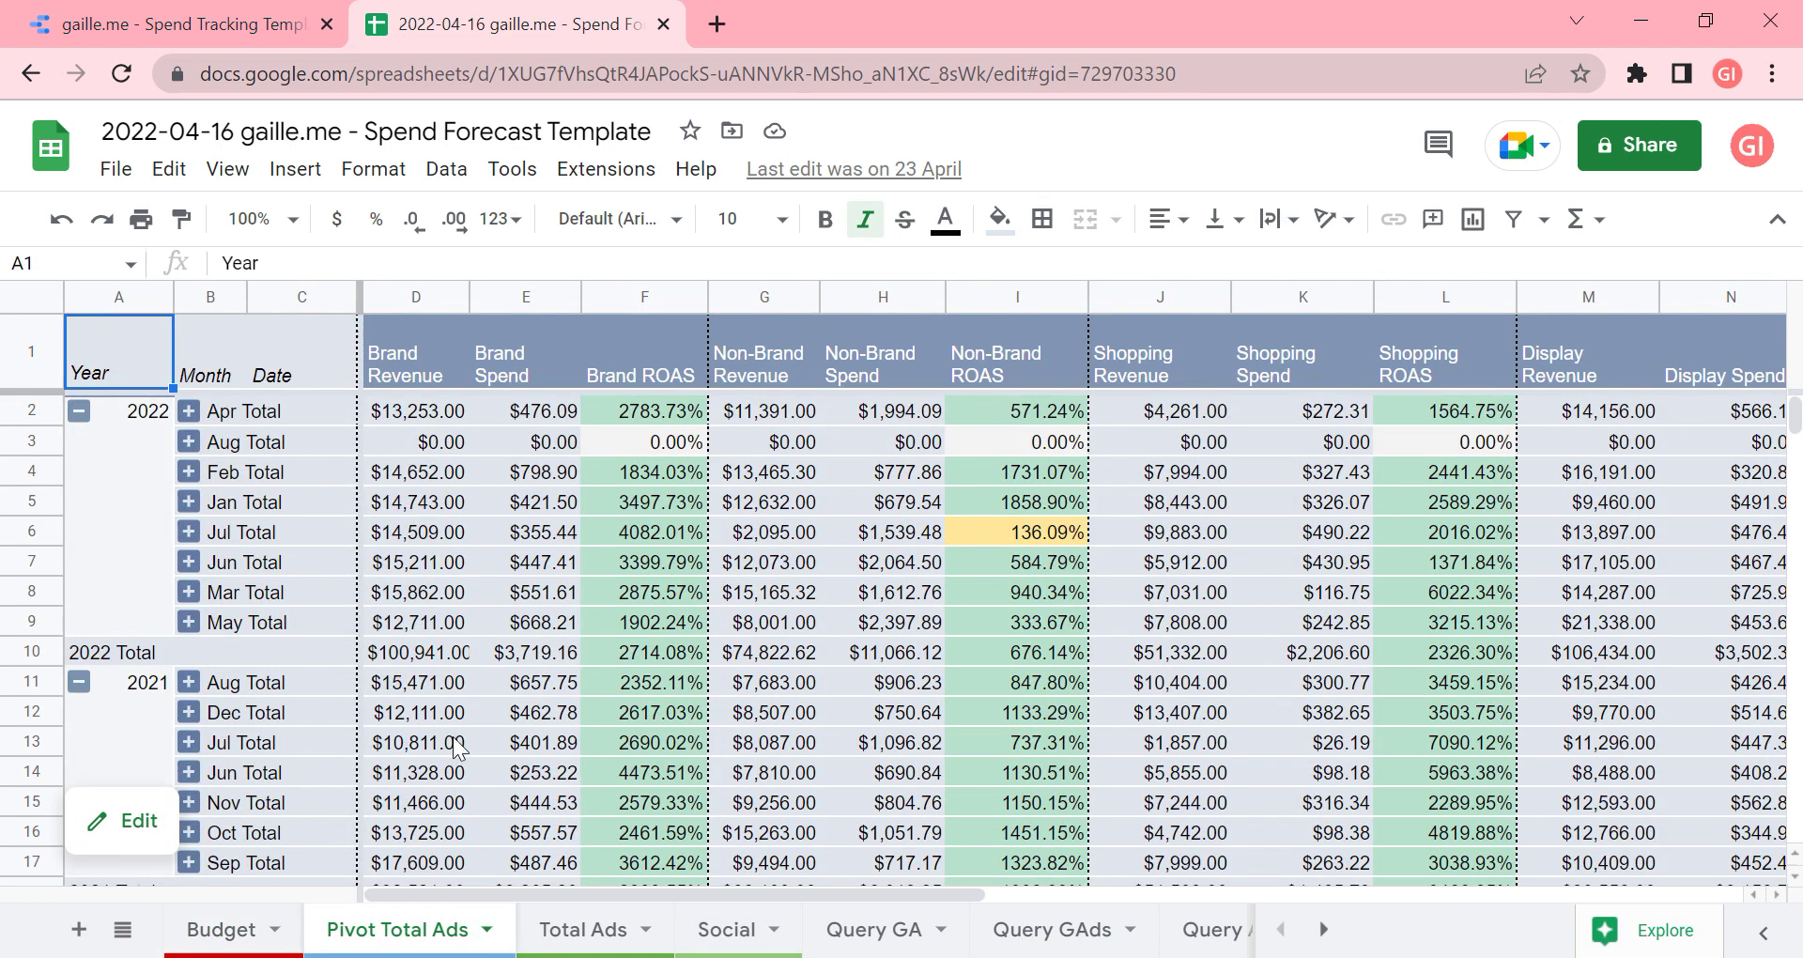
left_click(241, 480)
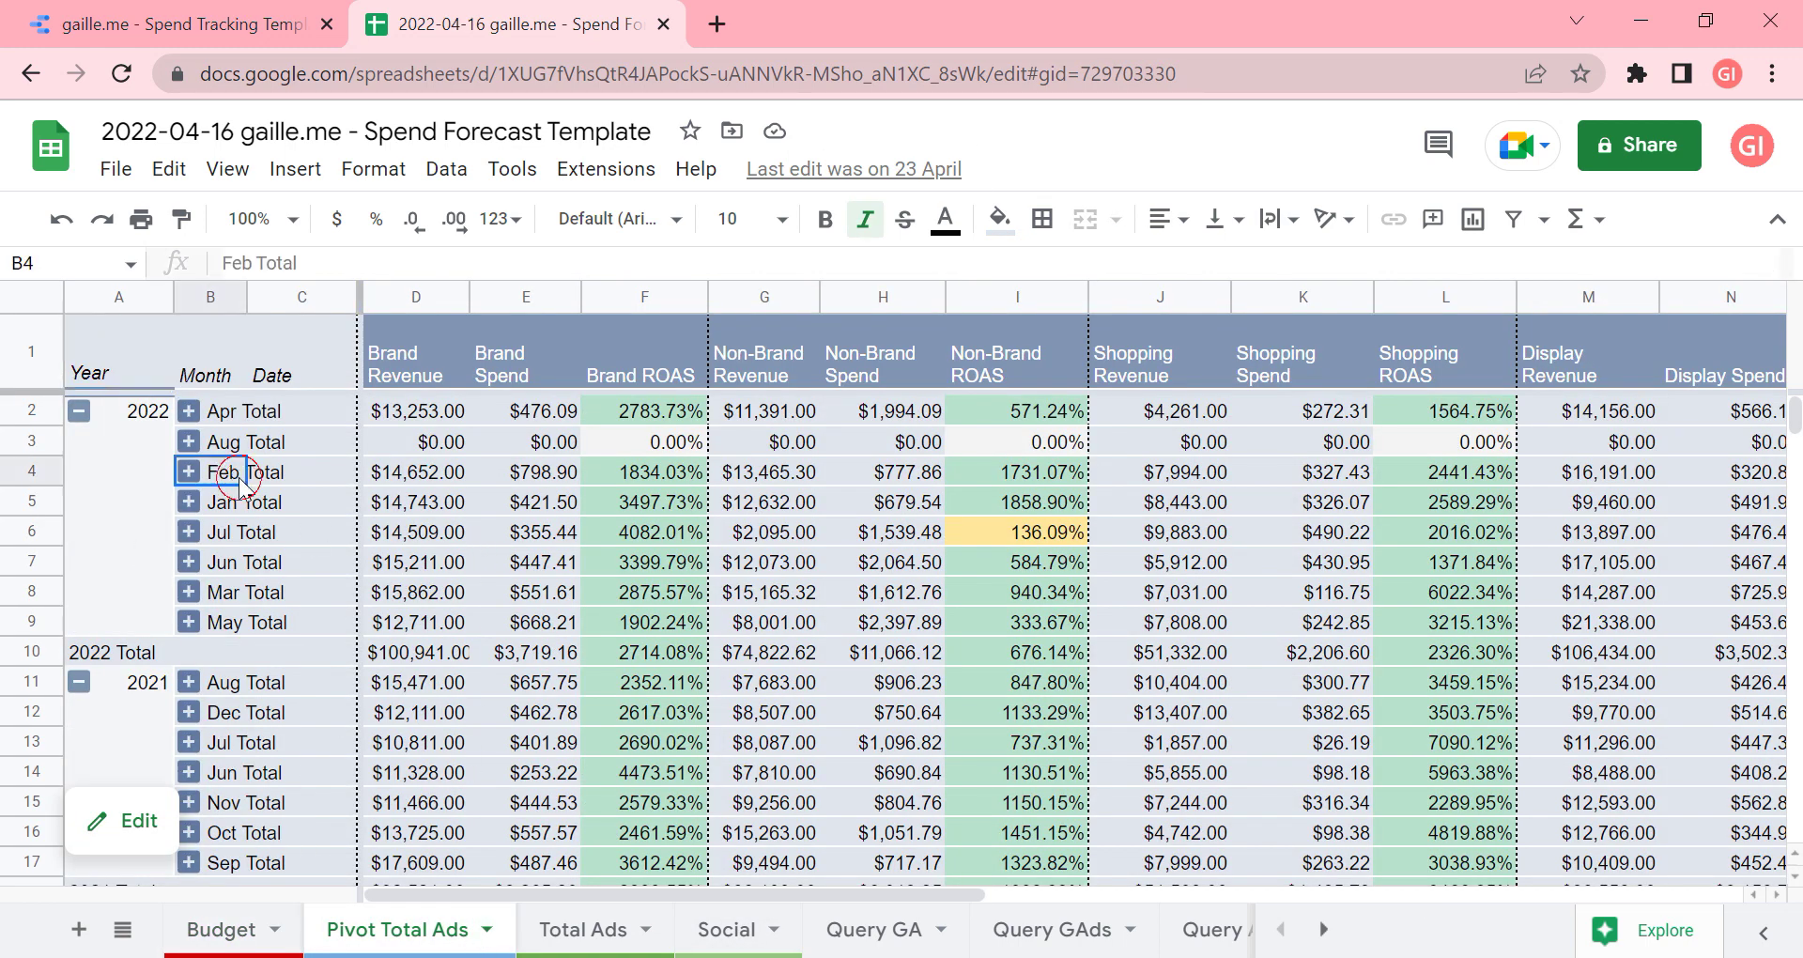
double_click(440, 451)
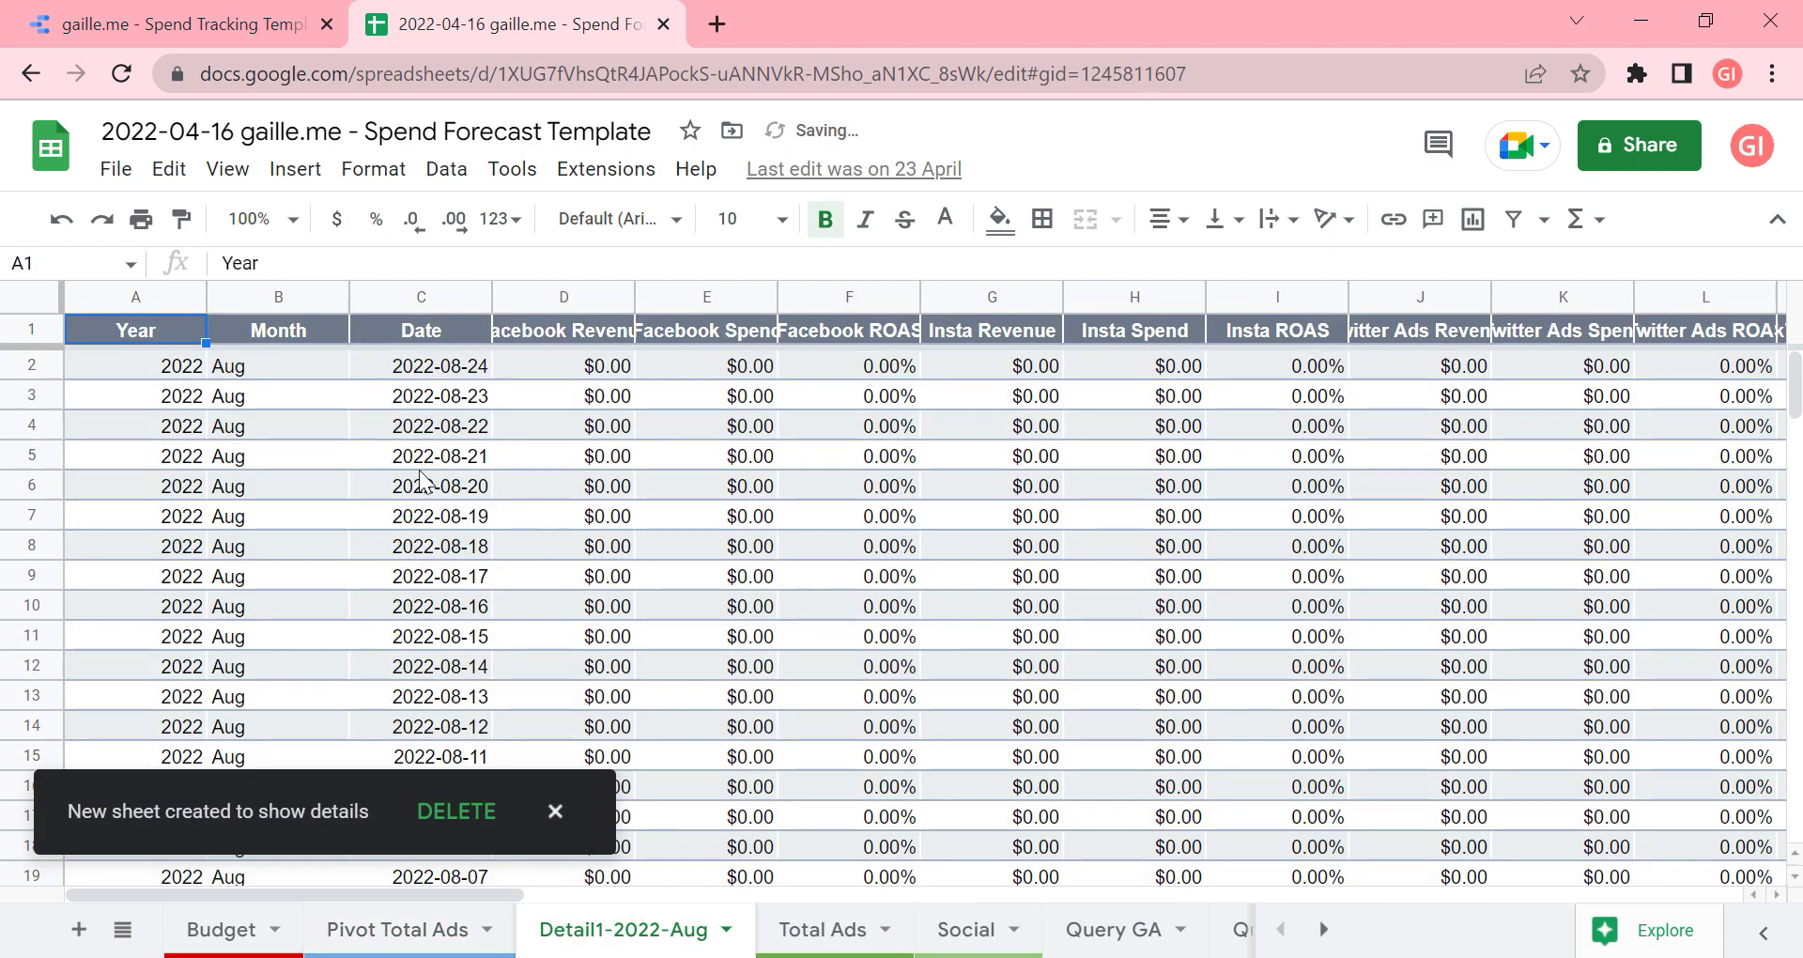
left_click(556, 811)
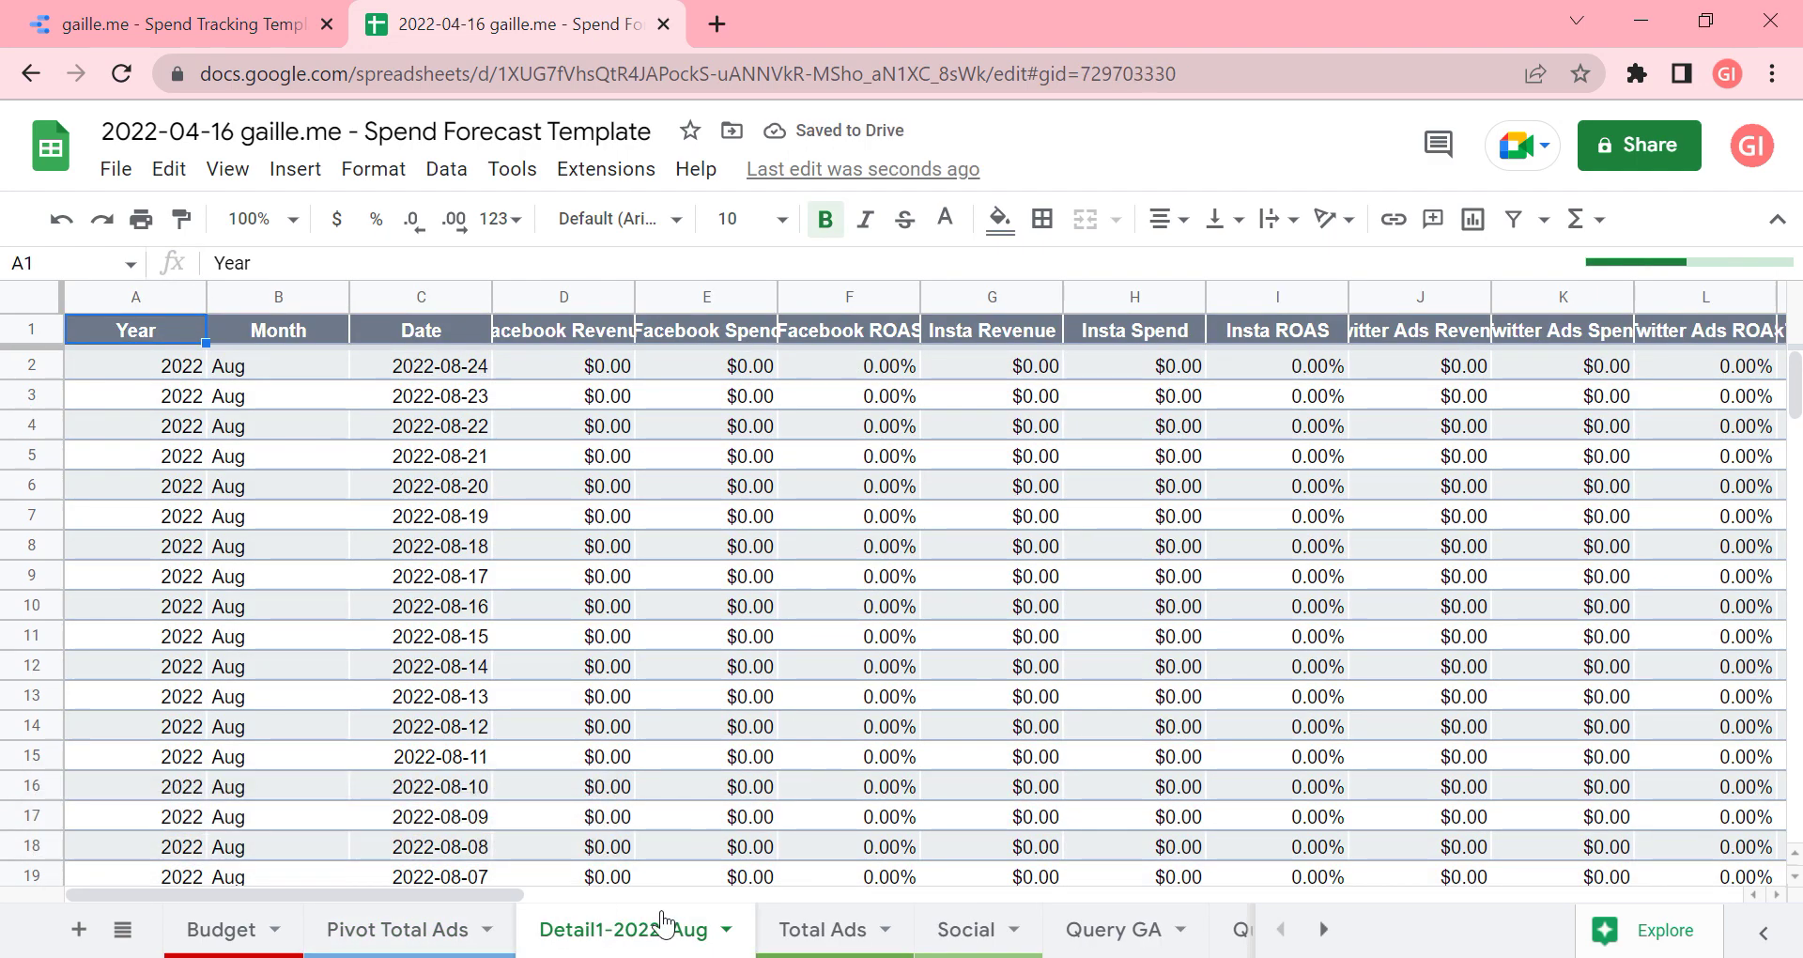
Step: Open the Pivot Total Ads pivot table settings, then return to the Total Ads sheet
left_click(383, 934)
left_click(265, 413)
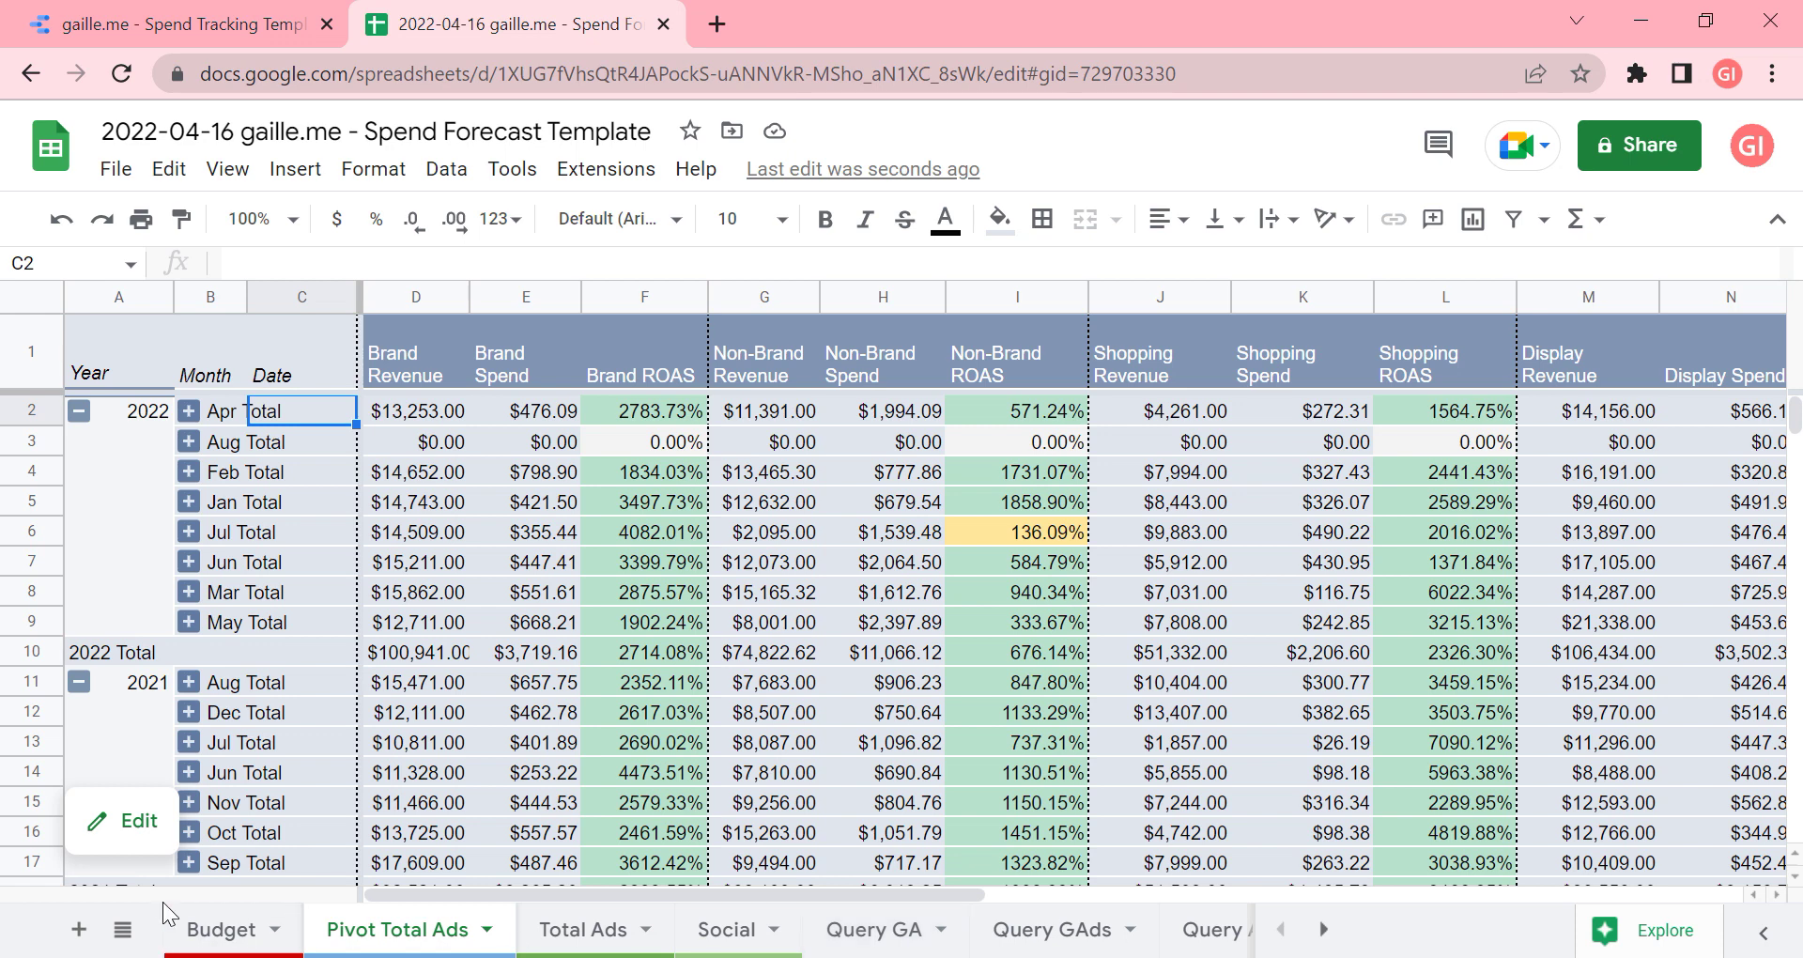
left_click(141, 819)
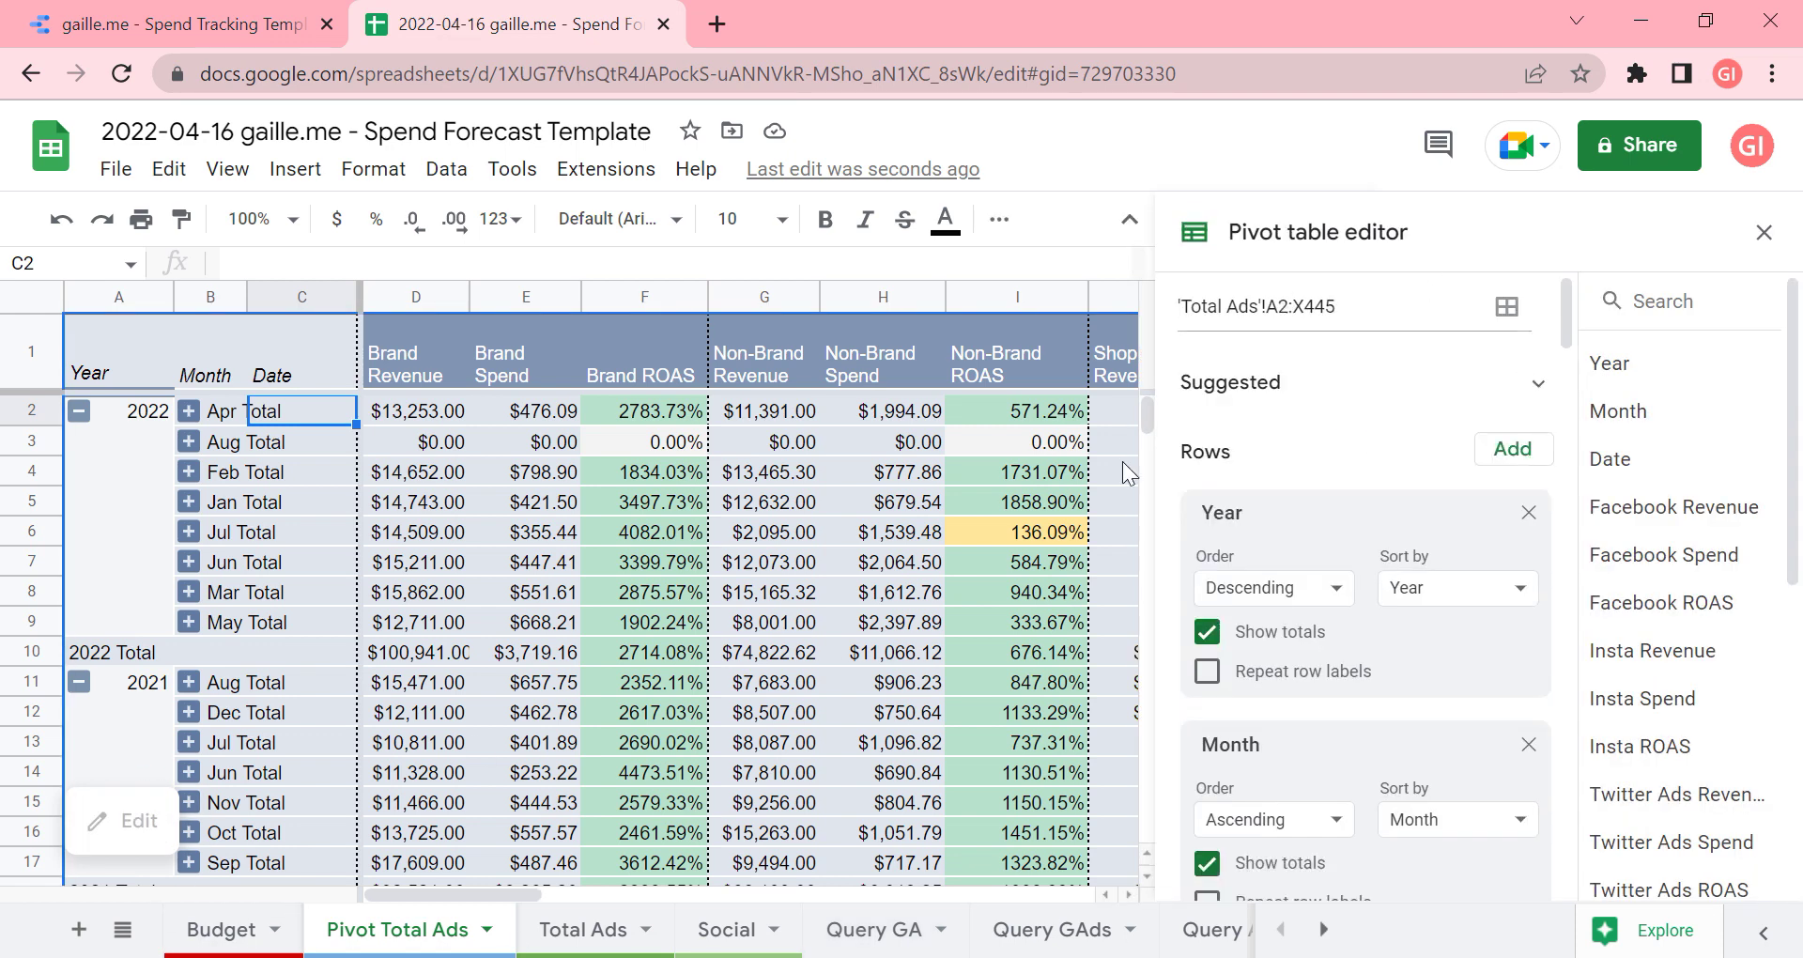
left_click(563, 939)
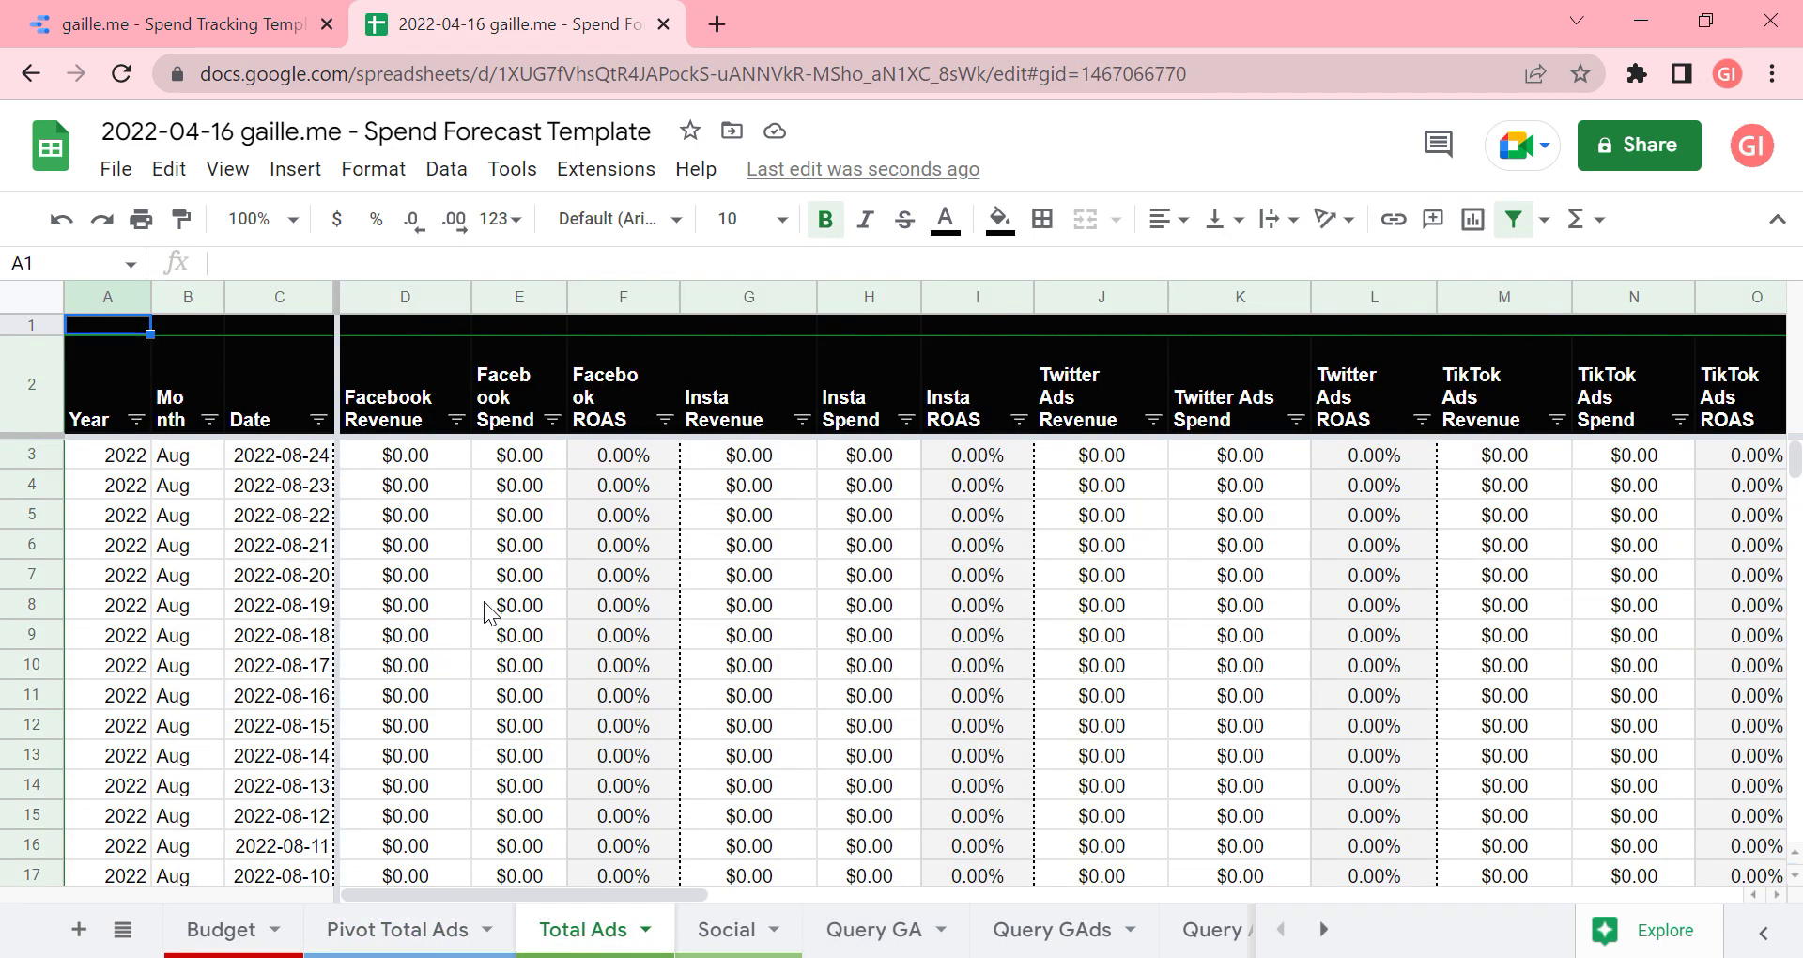
left_click(446, 934)
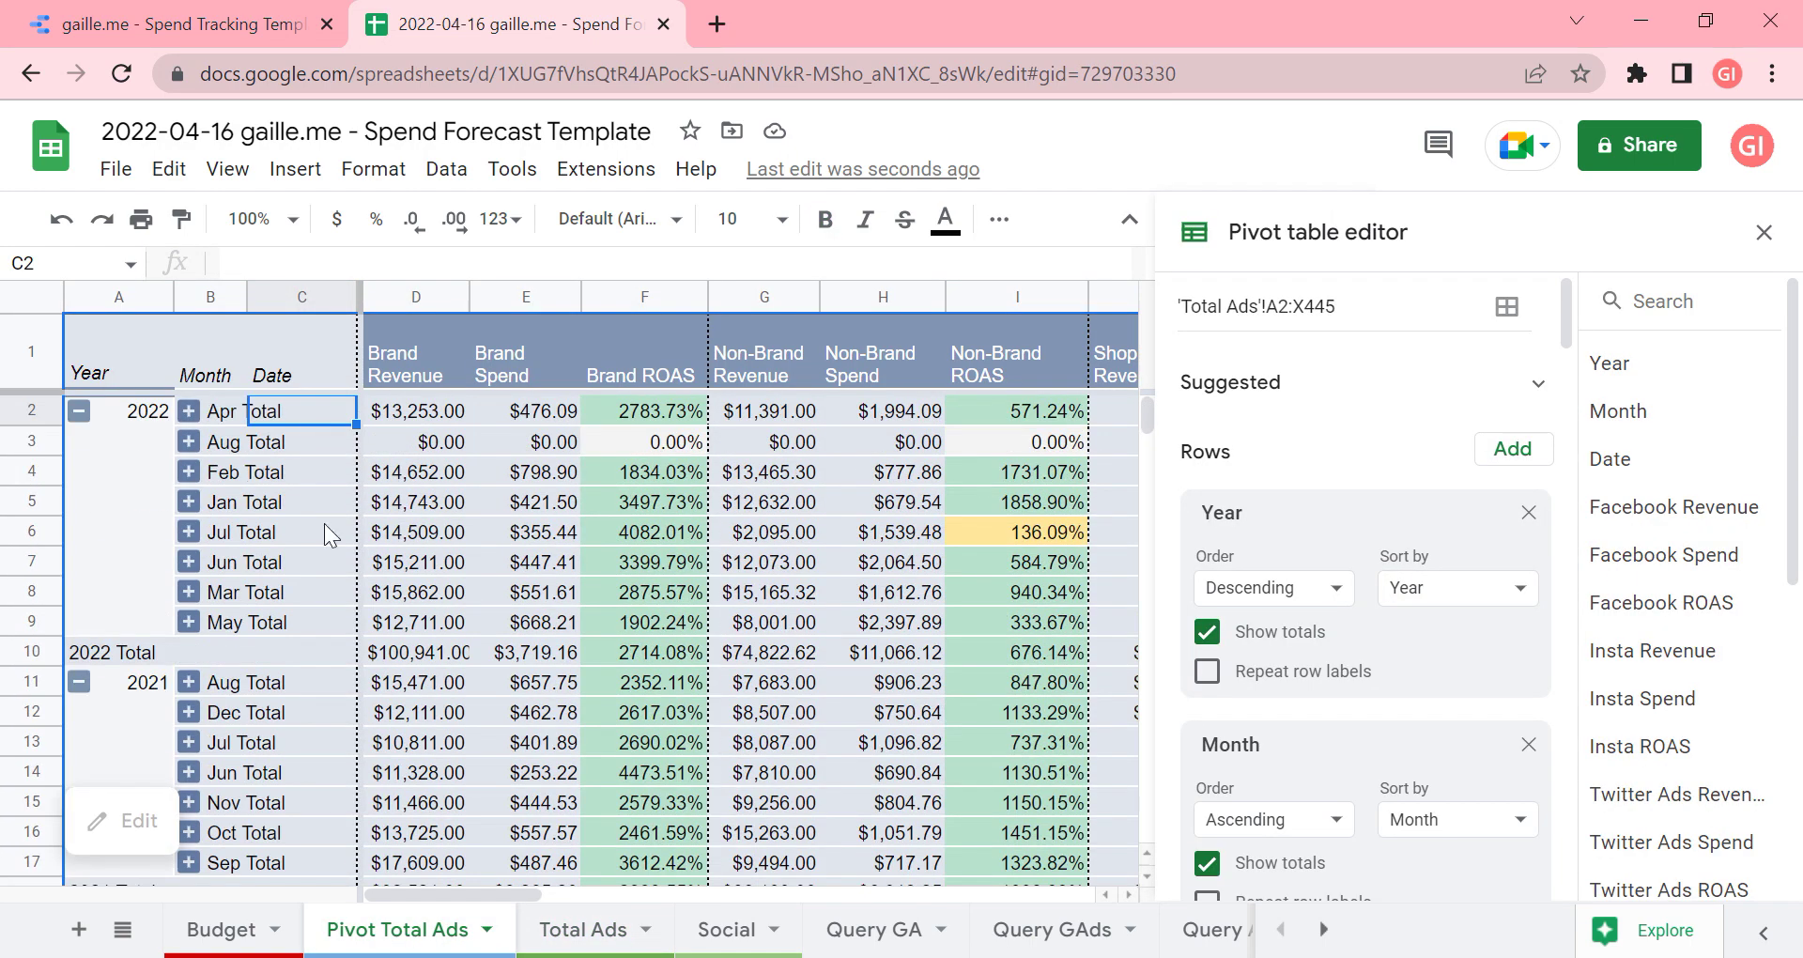
left_click(581, 928)
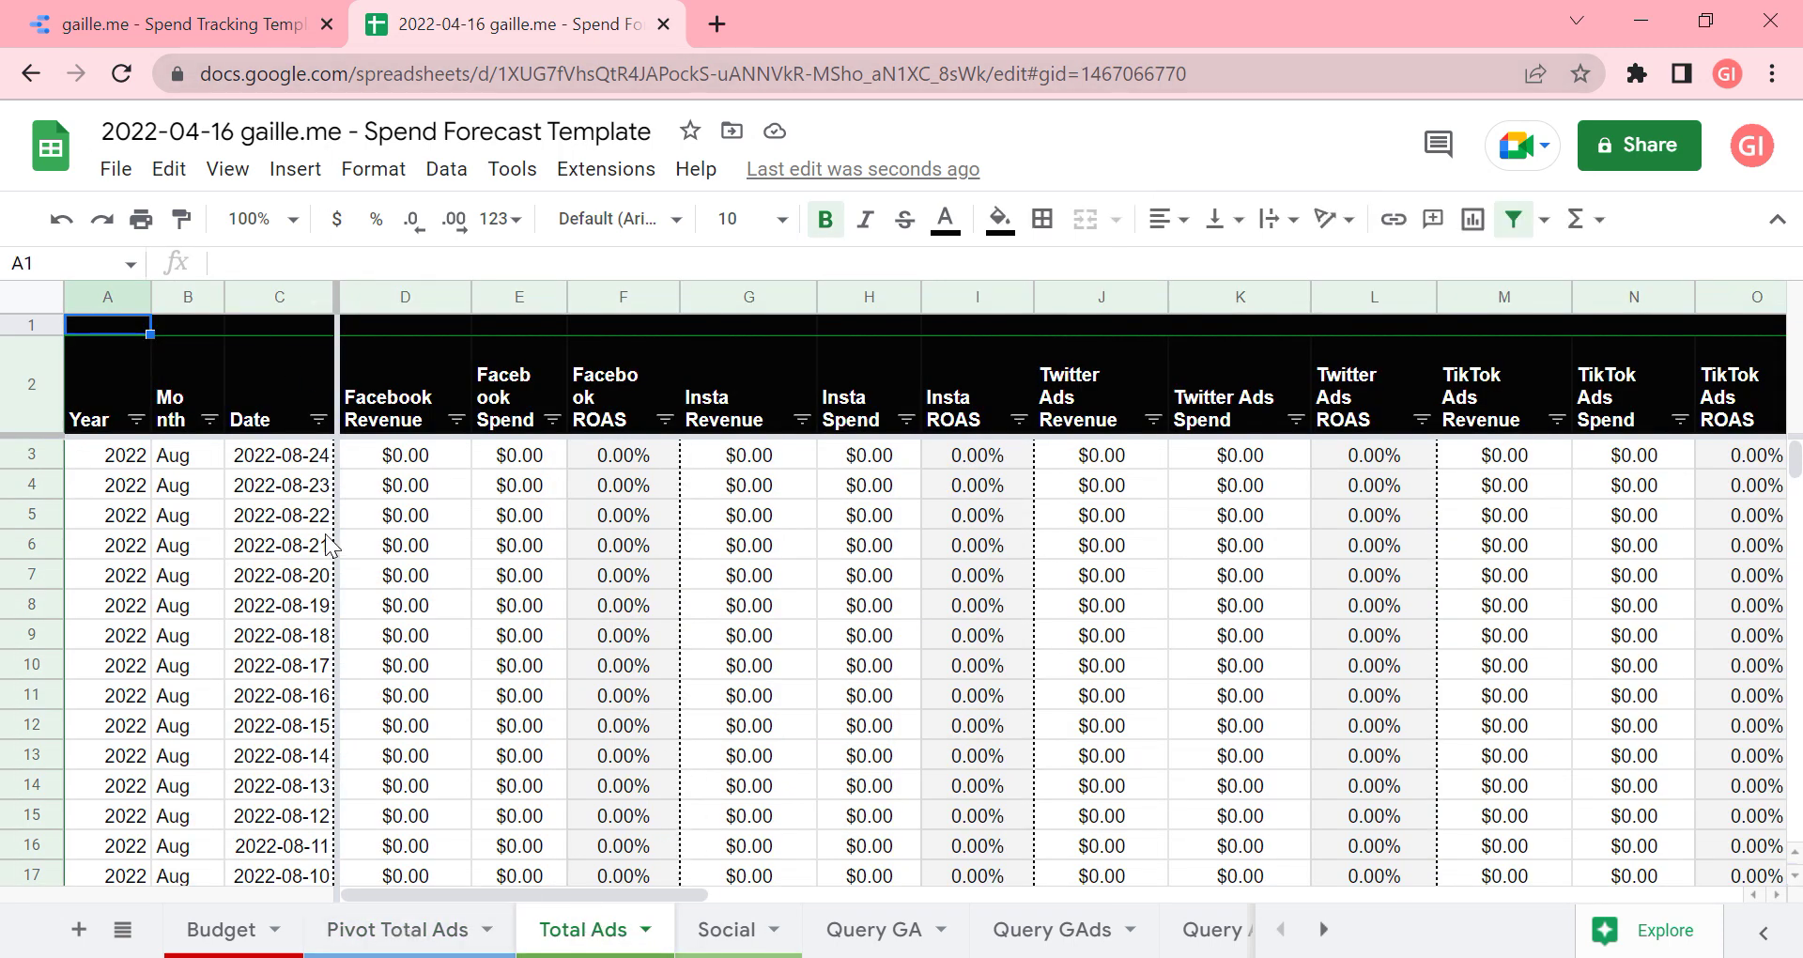
Step: Read the Month, Year (A5), Date (C3) and Facebook Revenue sumif (D3) formulas, then view Social
left_click(391, 517)
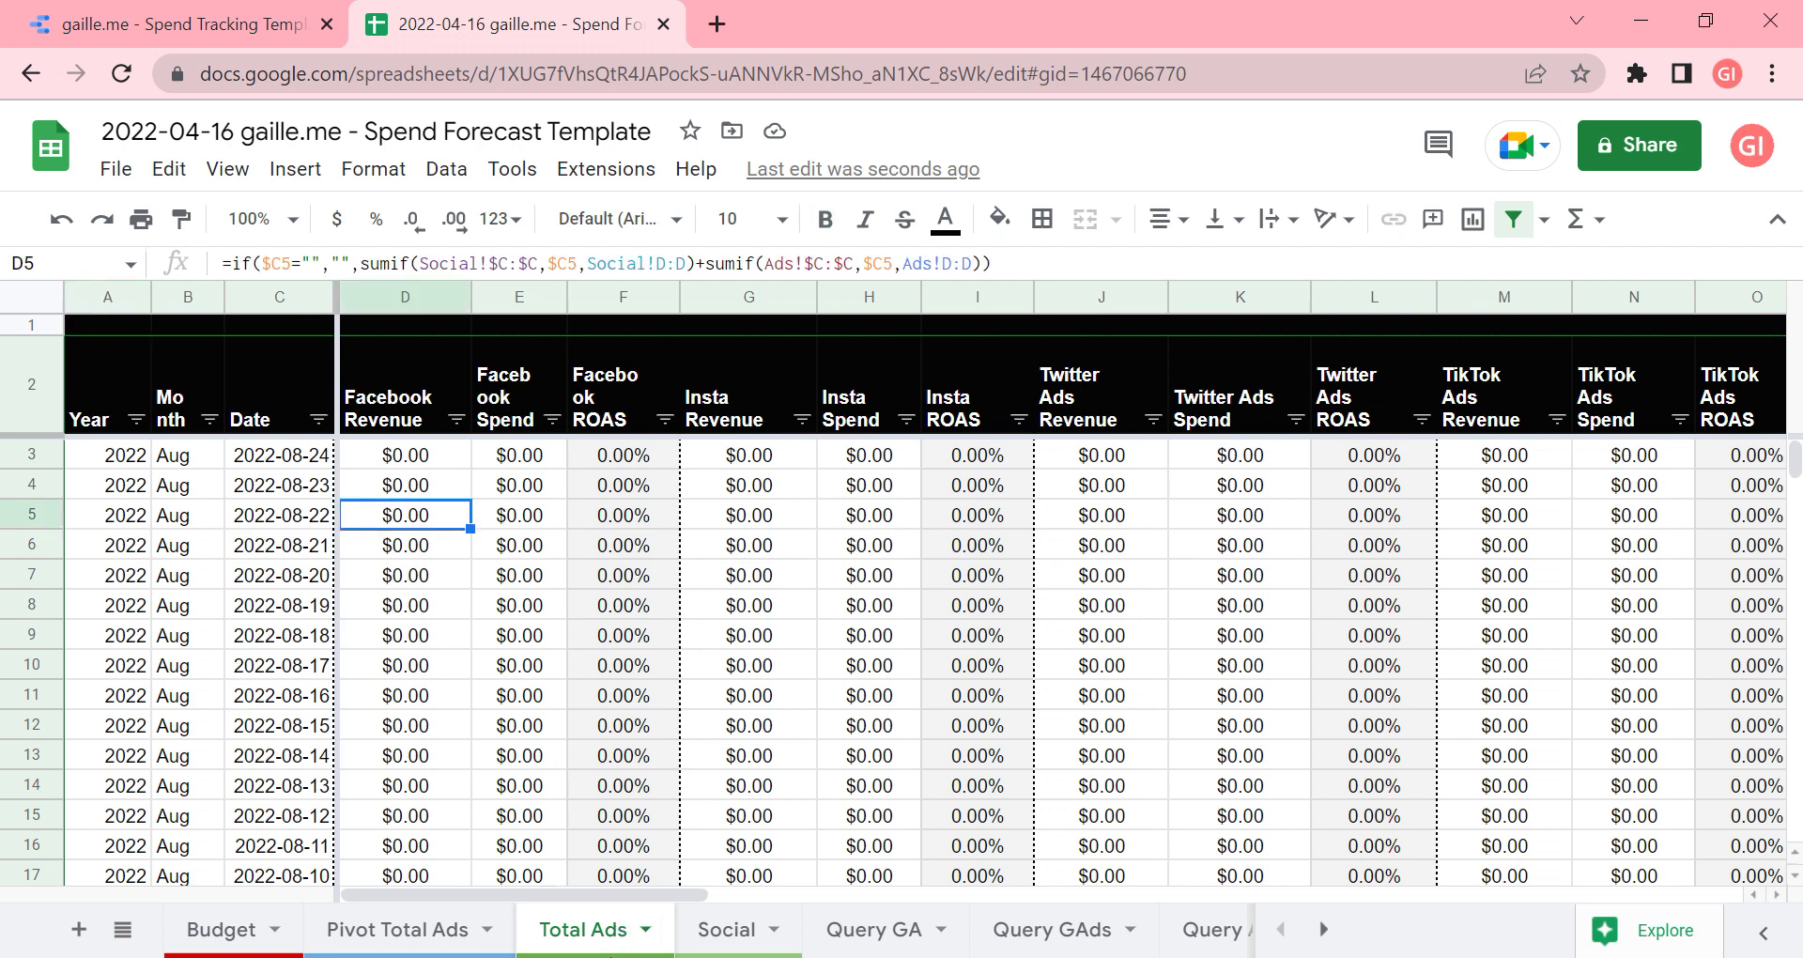
left_click(173, 523)
key("Left")
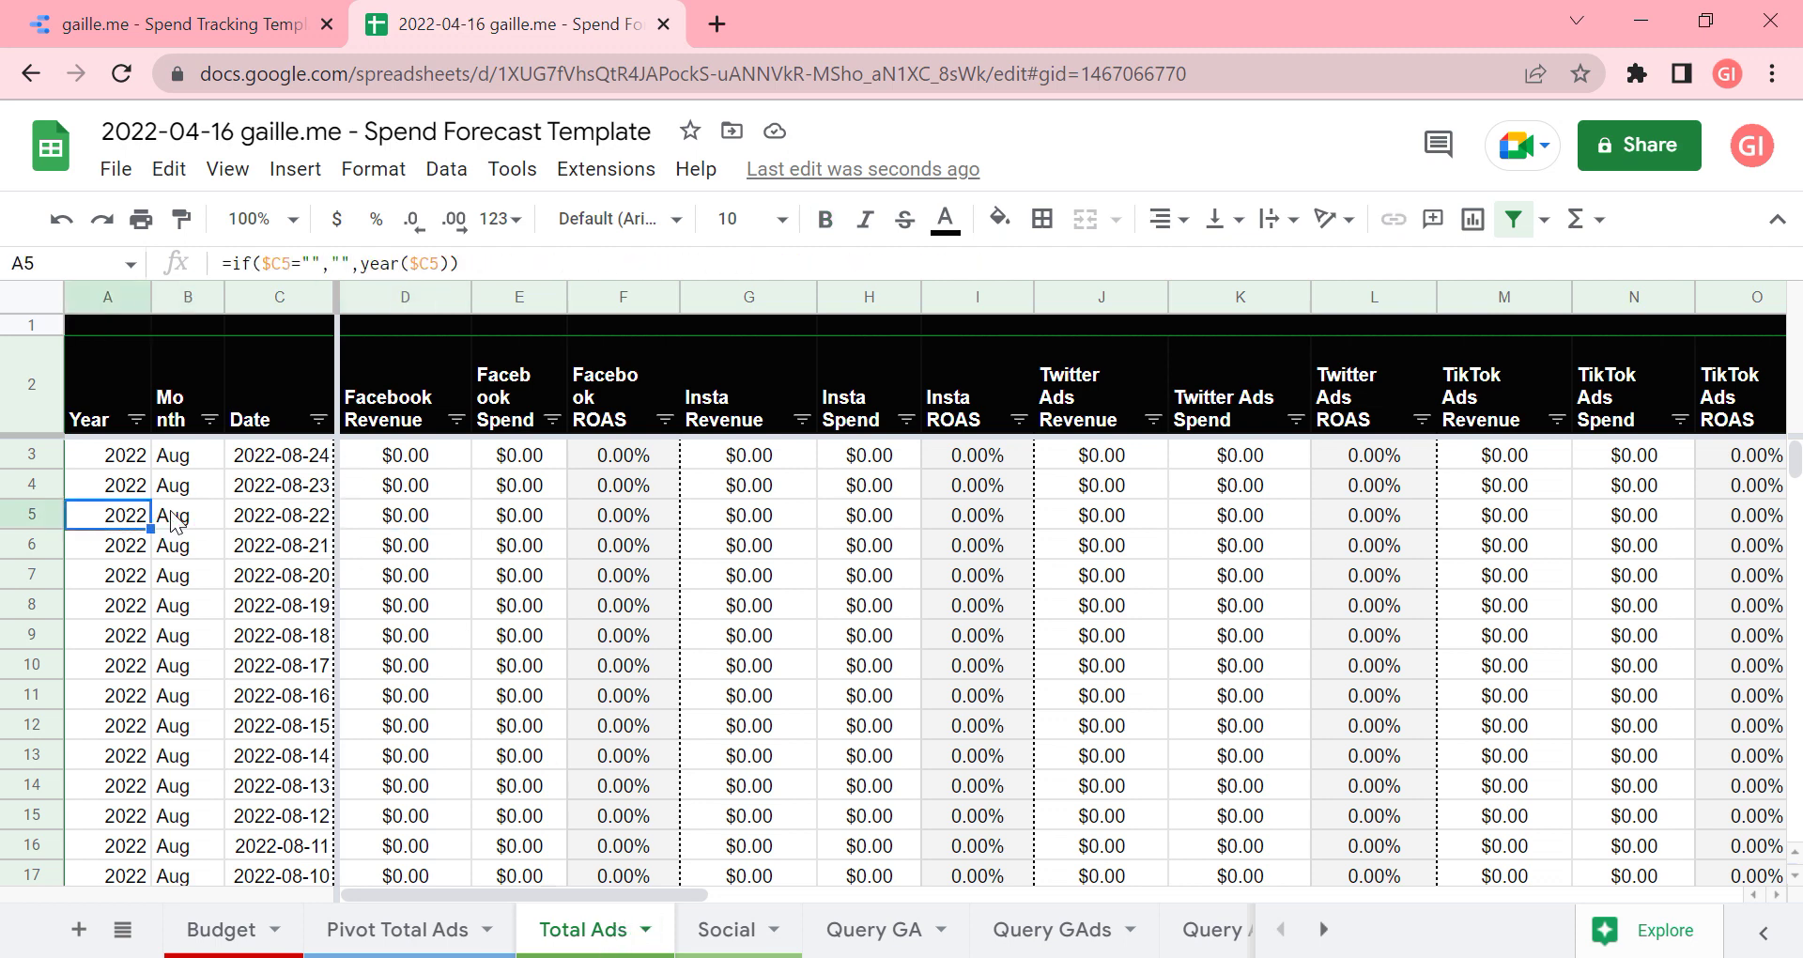
key("Up")
key("Up")
key("Up")
key("Down")
key("Right")
key("Right")
key("Right")
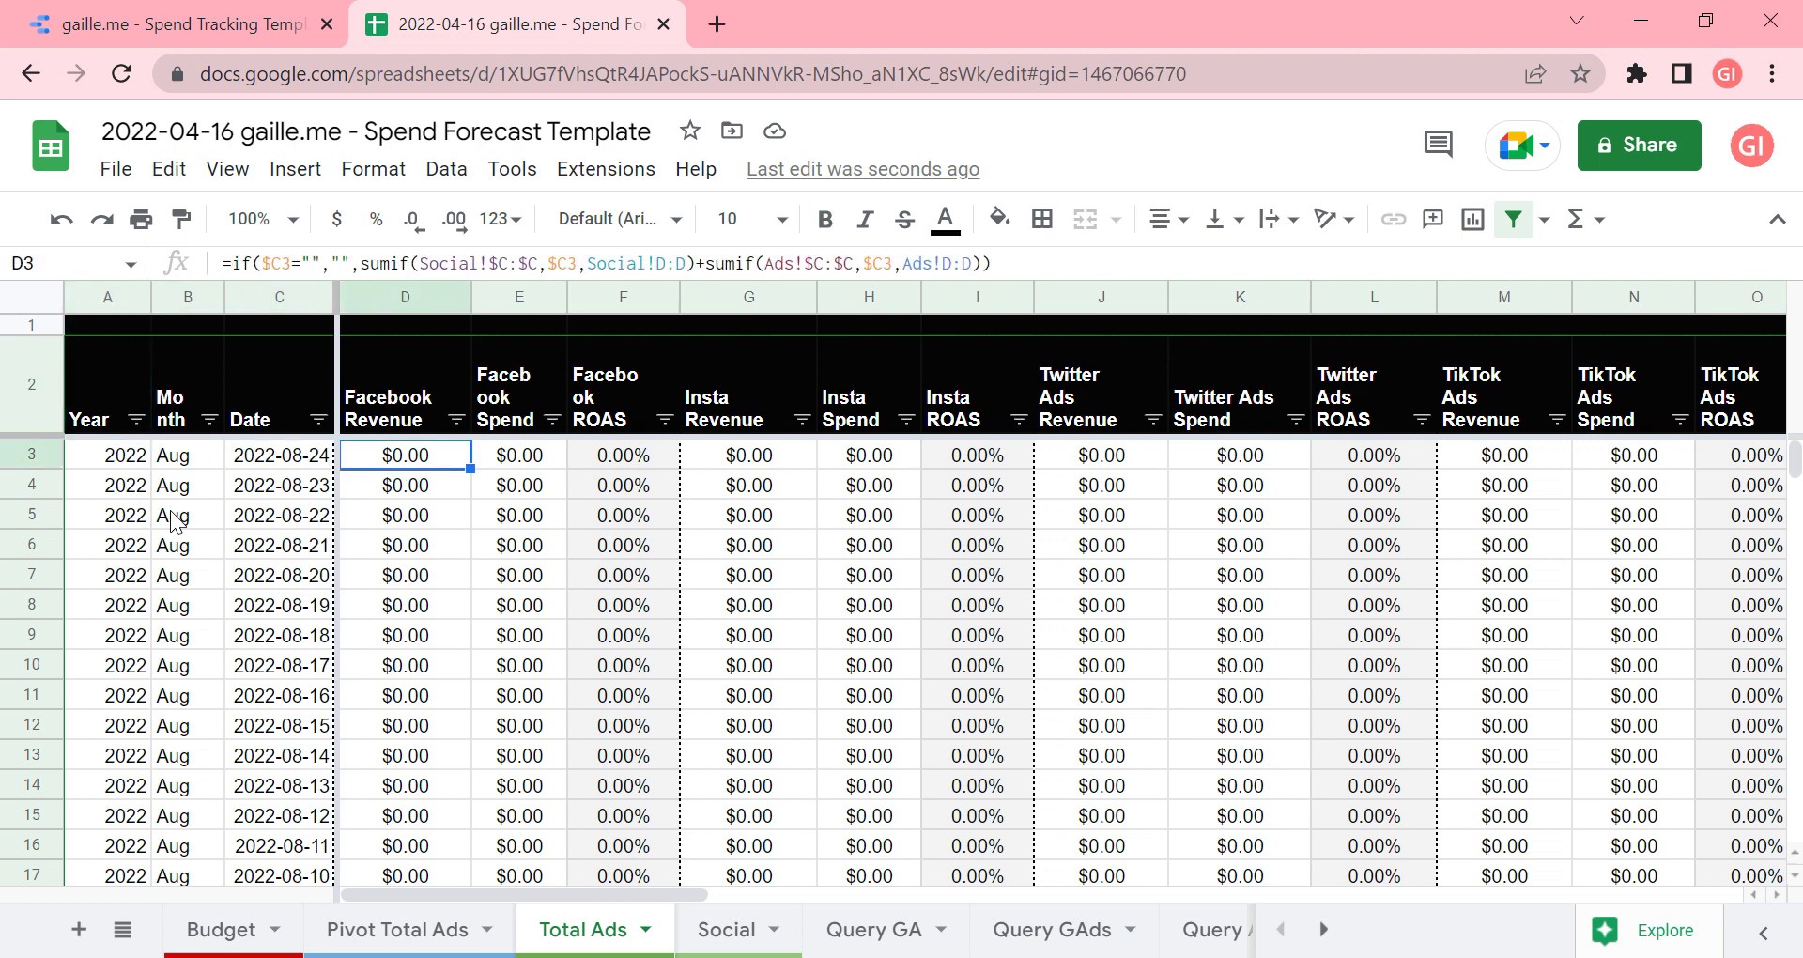
key("Right")
key("Right")
key("Right")
key("Right")
key("Right")
key("Right")
key("Right")
key("Right")
key("Right")
key("Right")
key("Right")
key("Right")
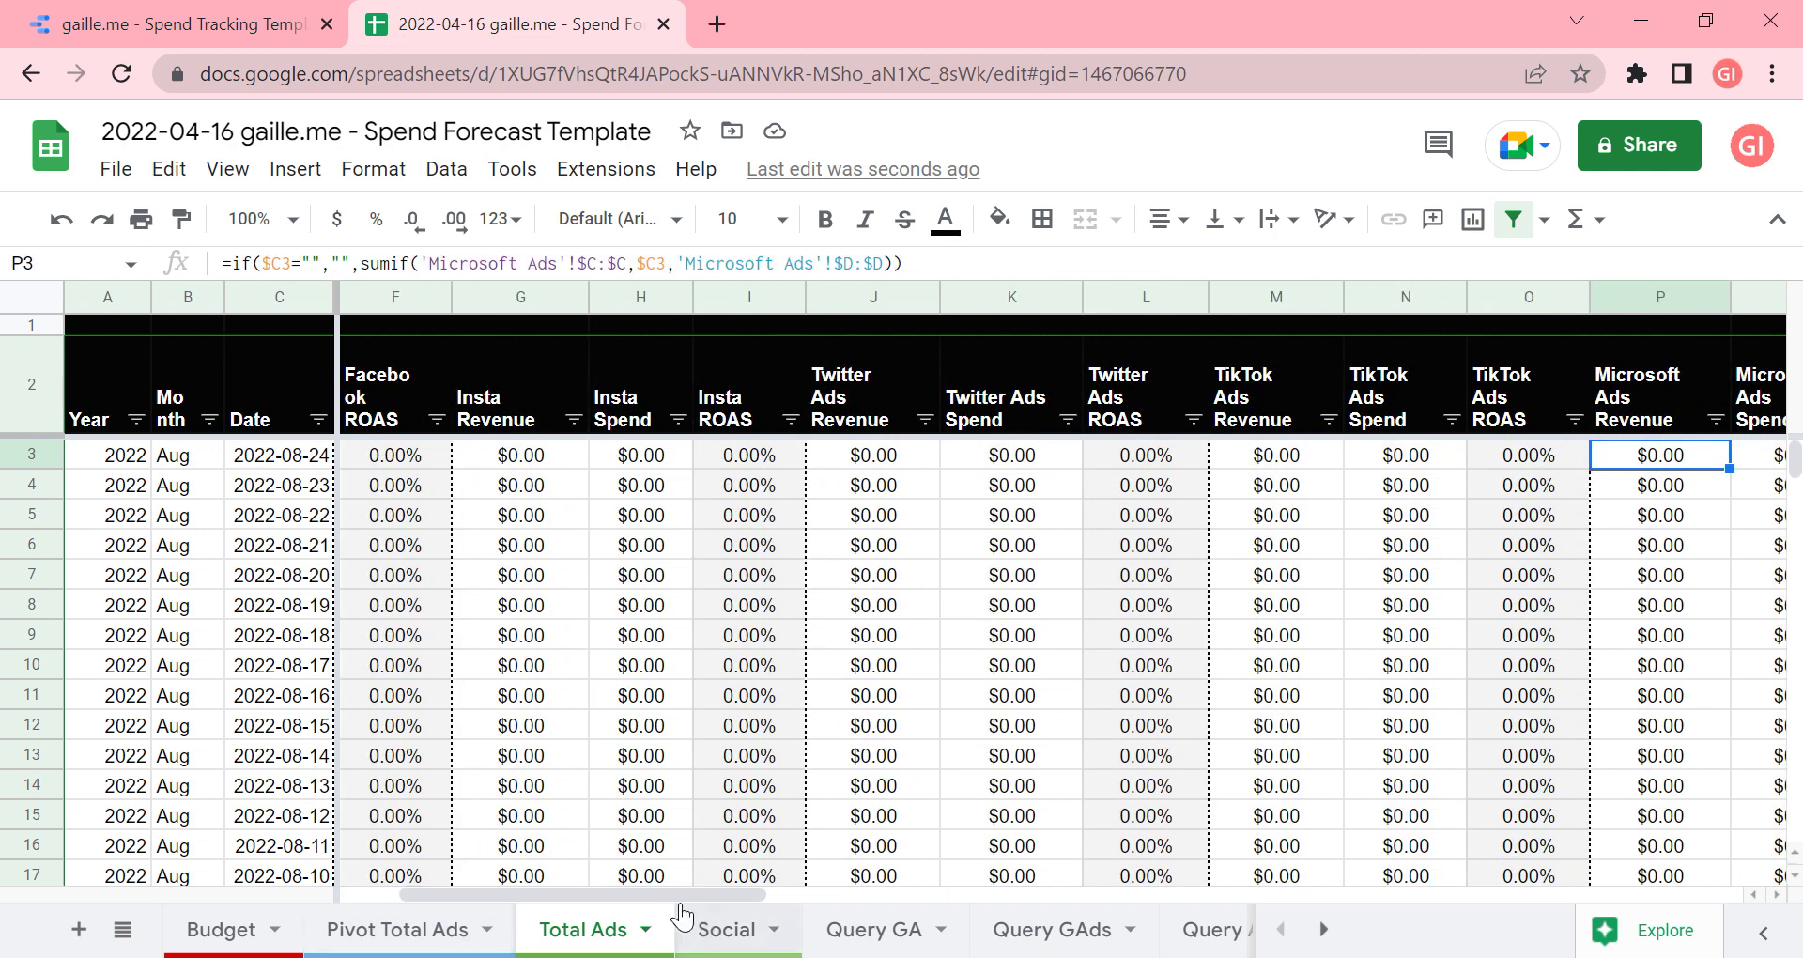
left_click(714, 931)
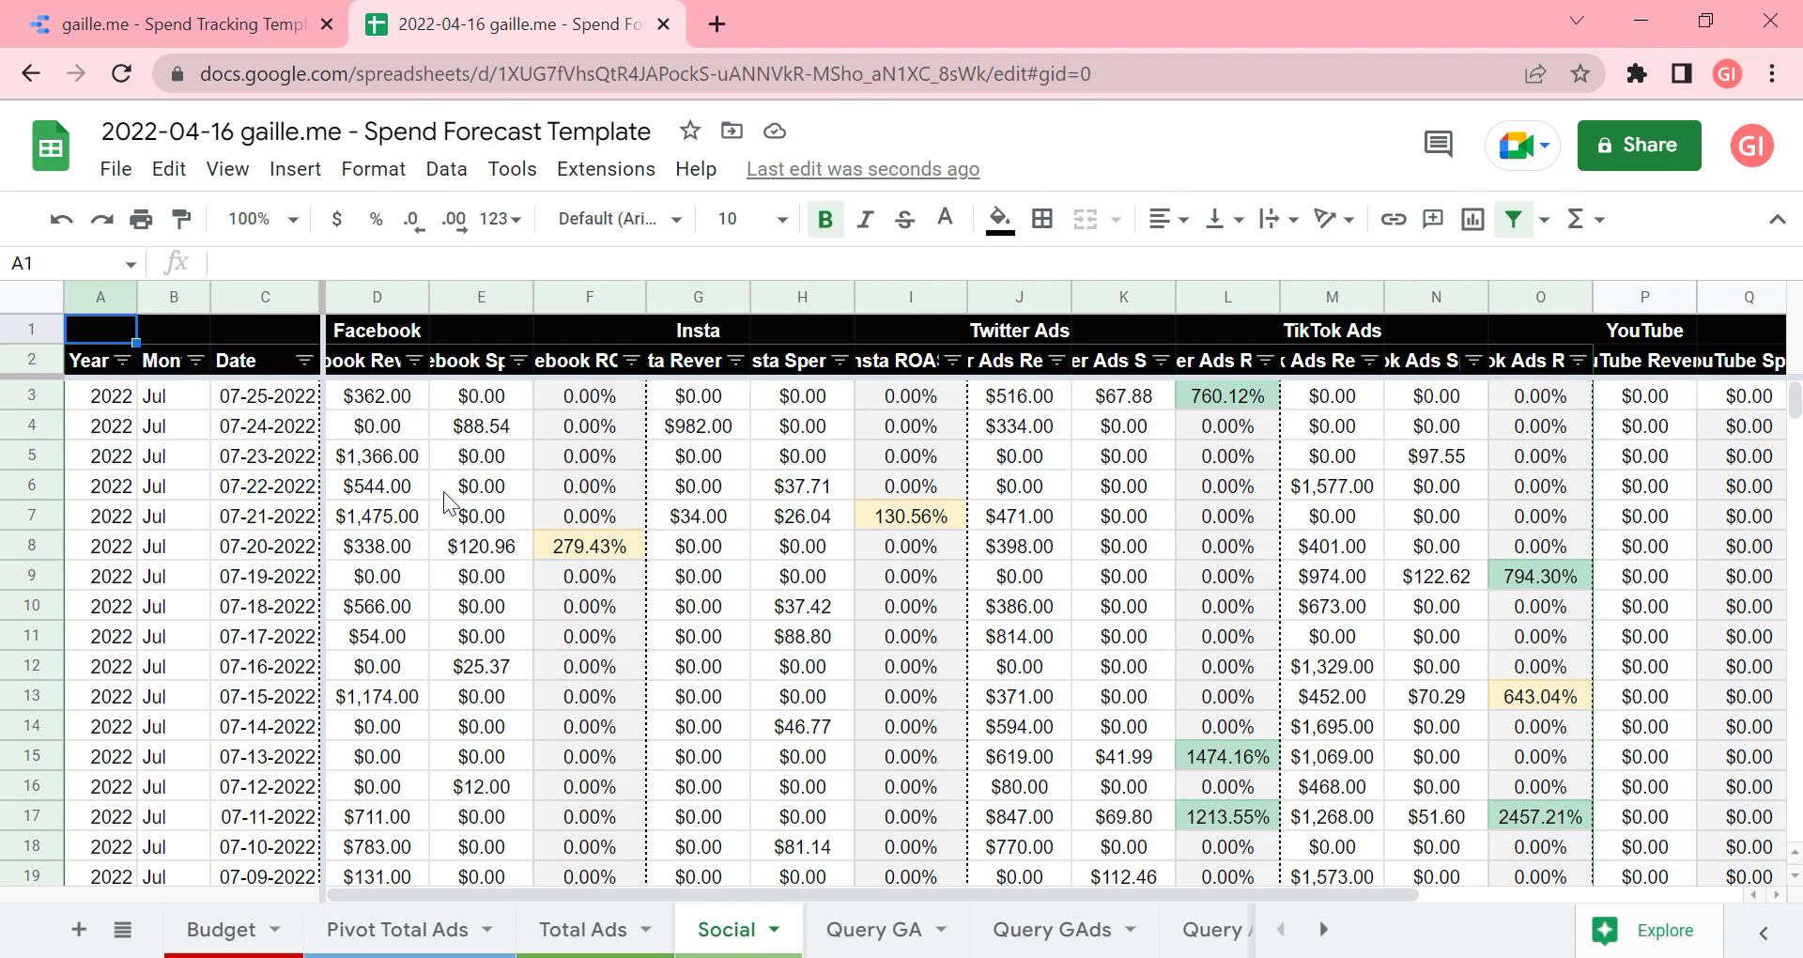
Step: Browse the Query GA sheet's data and then the Query GAds sheet
left_click(878, 934)
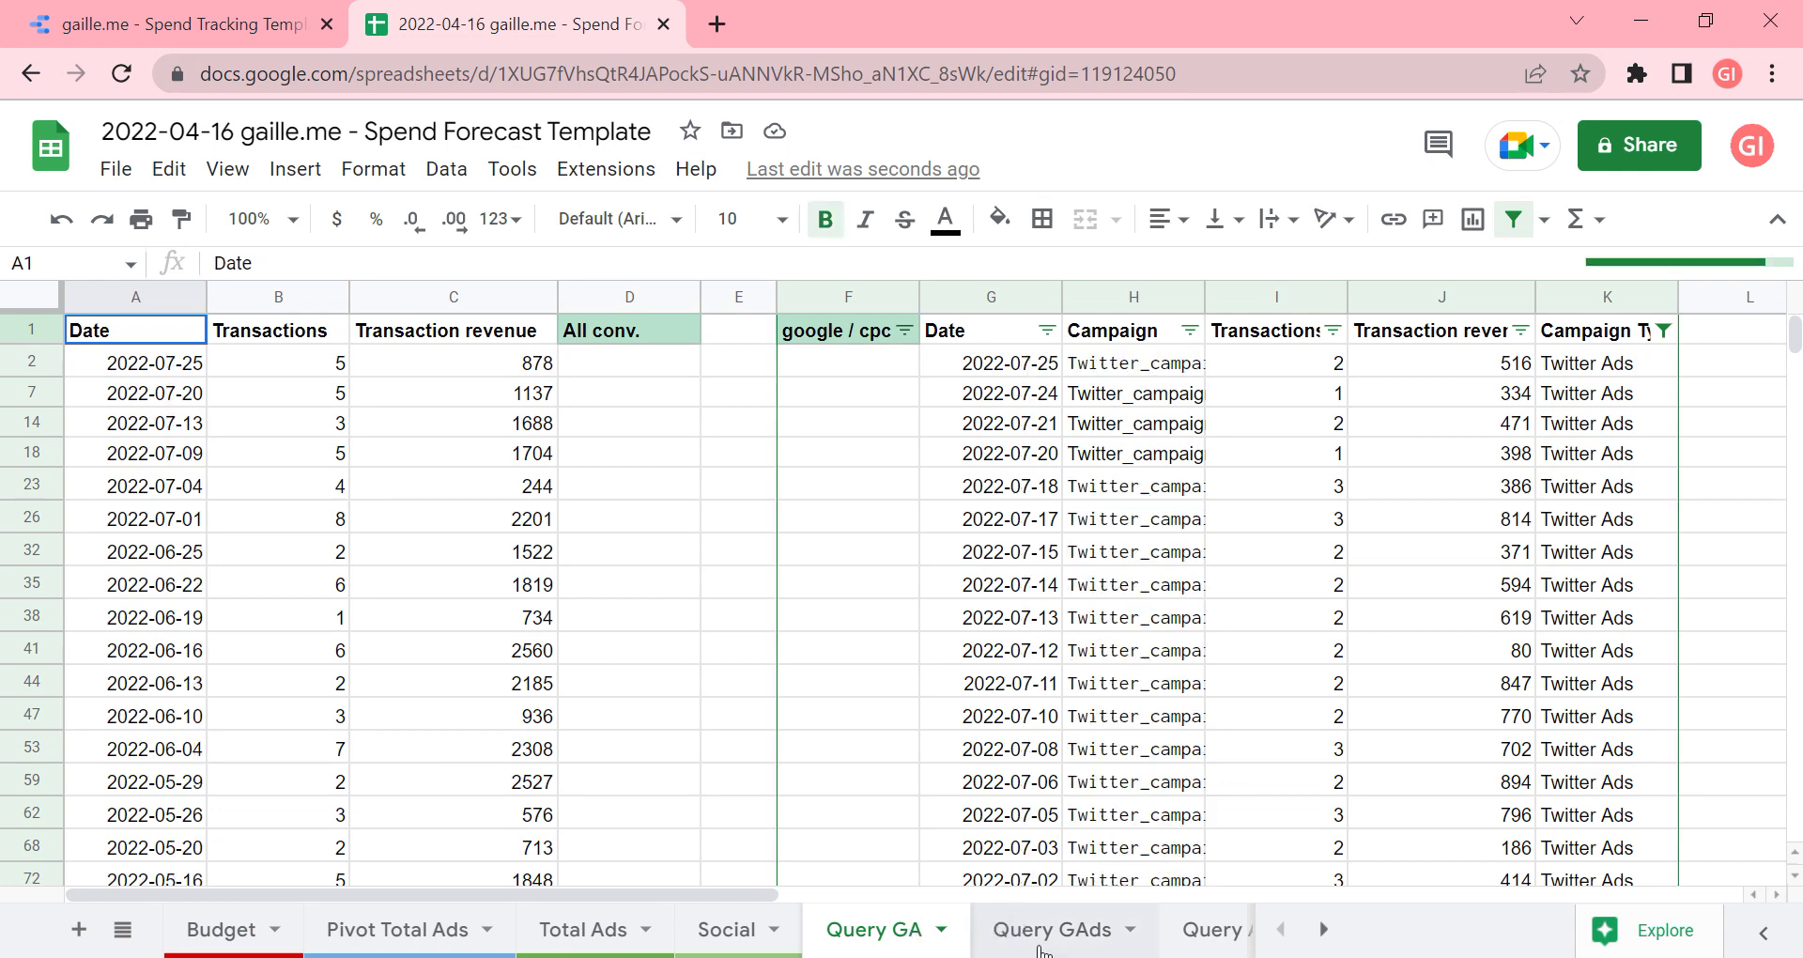
scroll(1030, 933, "down", 3)
scroll(1046, 948, "down", 1)
scroll(1049, 947, "down", 3)
scroll(1033, 934, "up", 10)
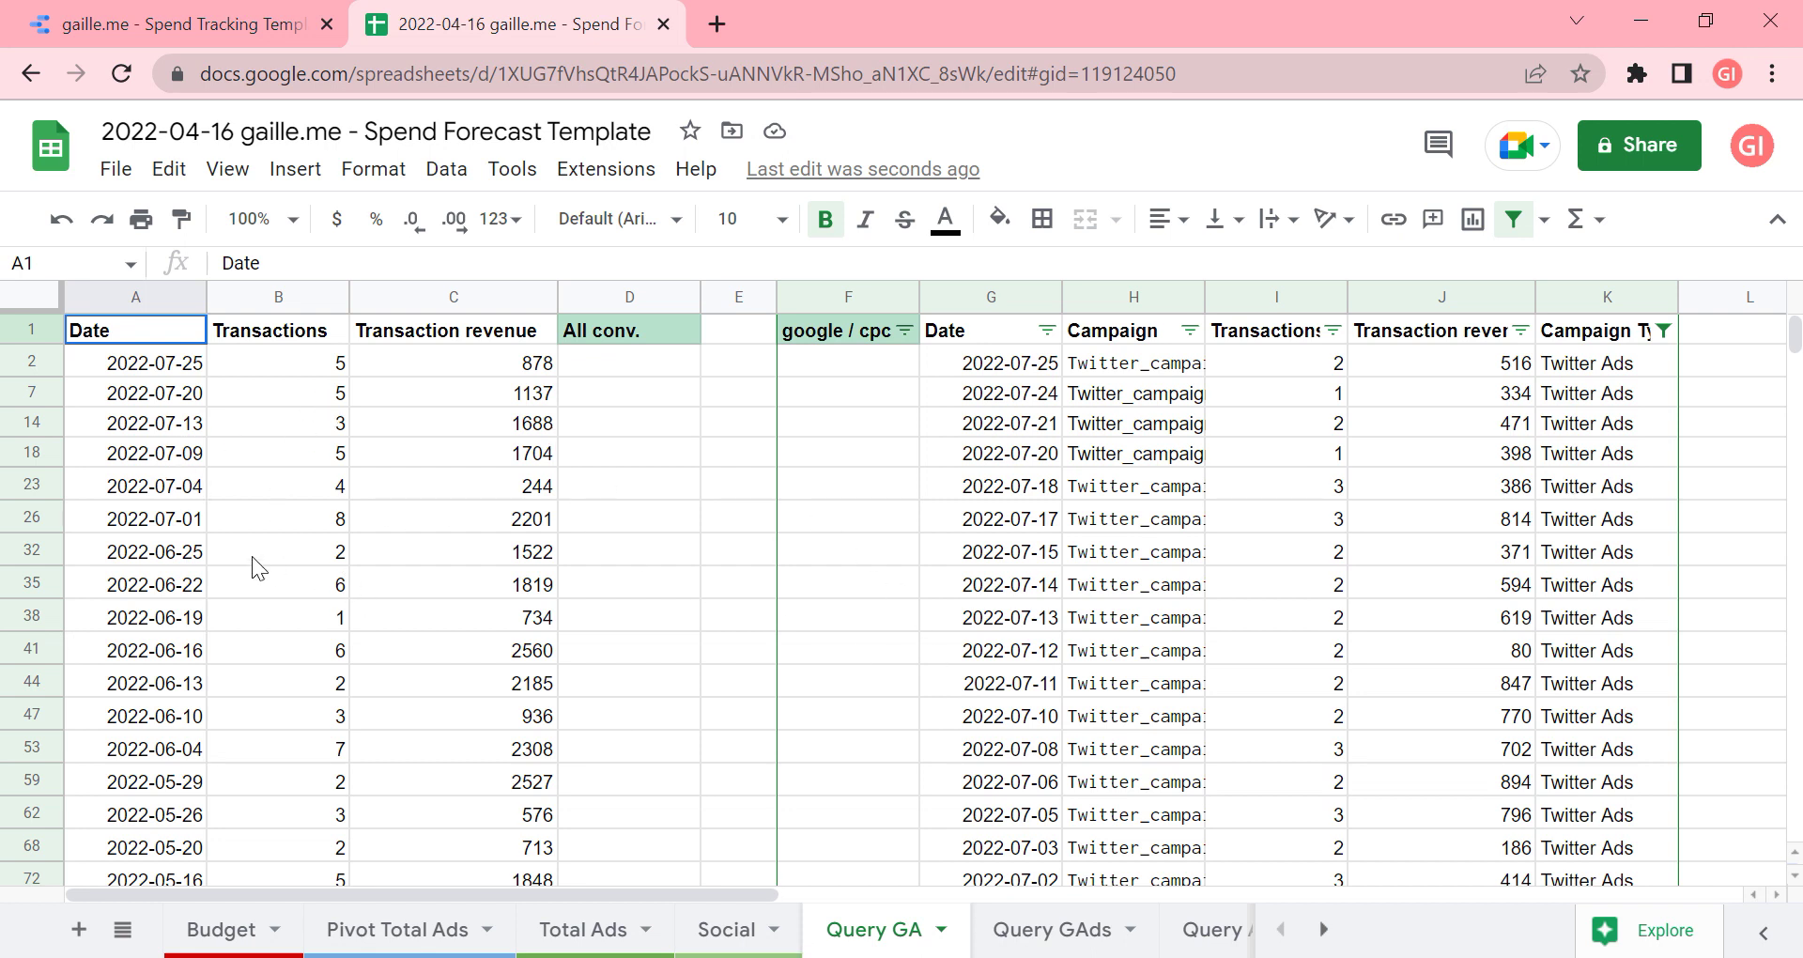
left_click(1052, 935)
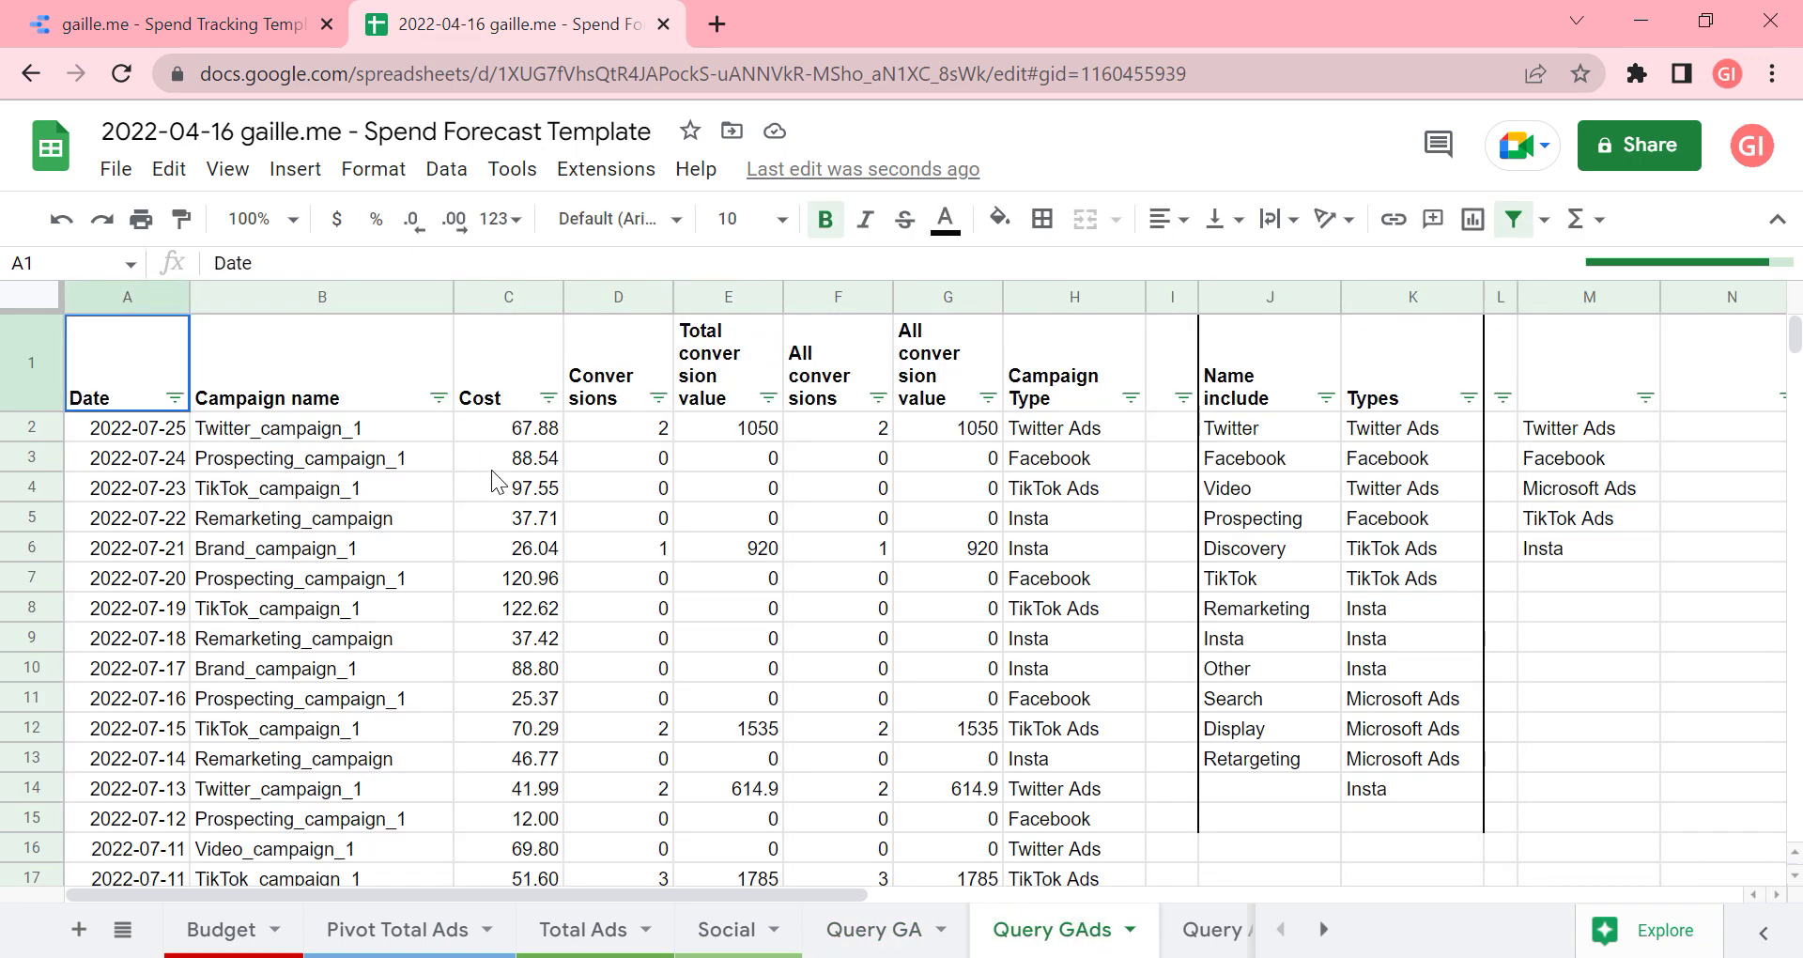
left_click(1078, 934)
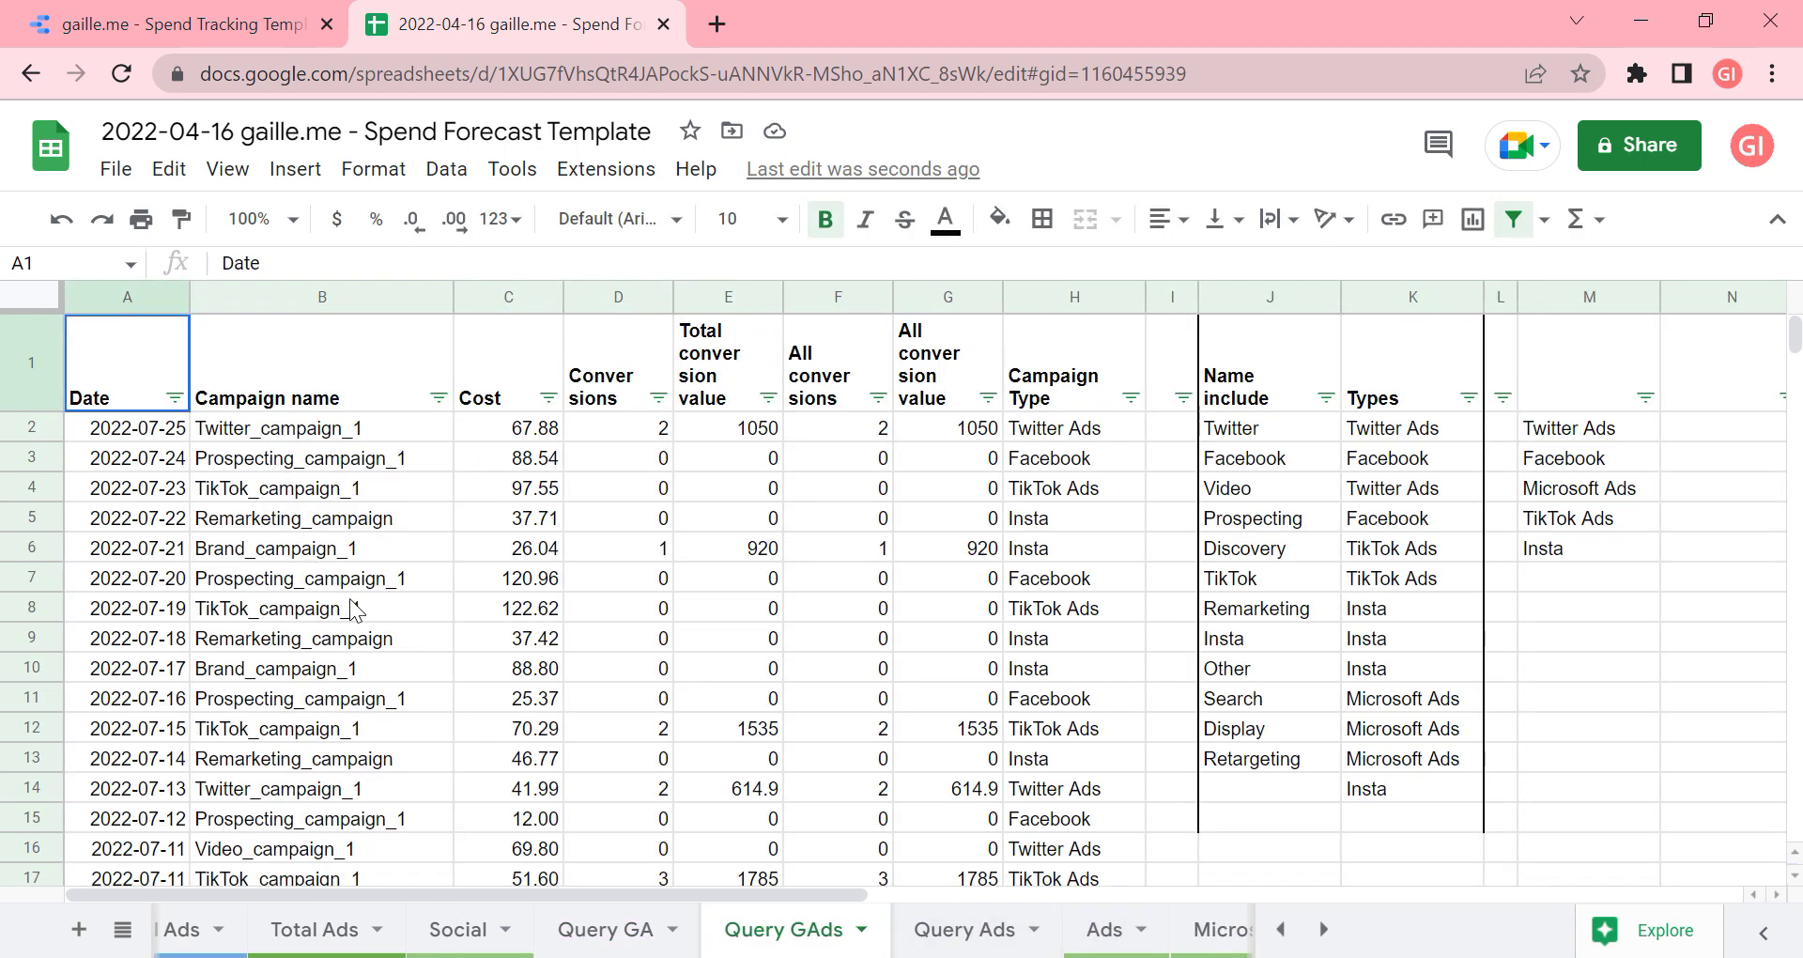
Step: Review the Query Ads, Ads and Microsoft Ads sheets, ending on Total Ads
left_click(977, 930)
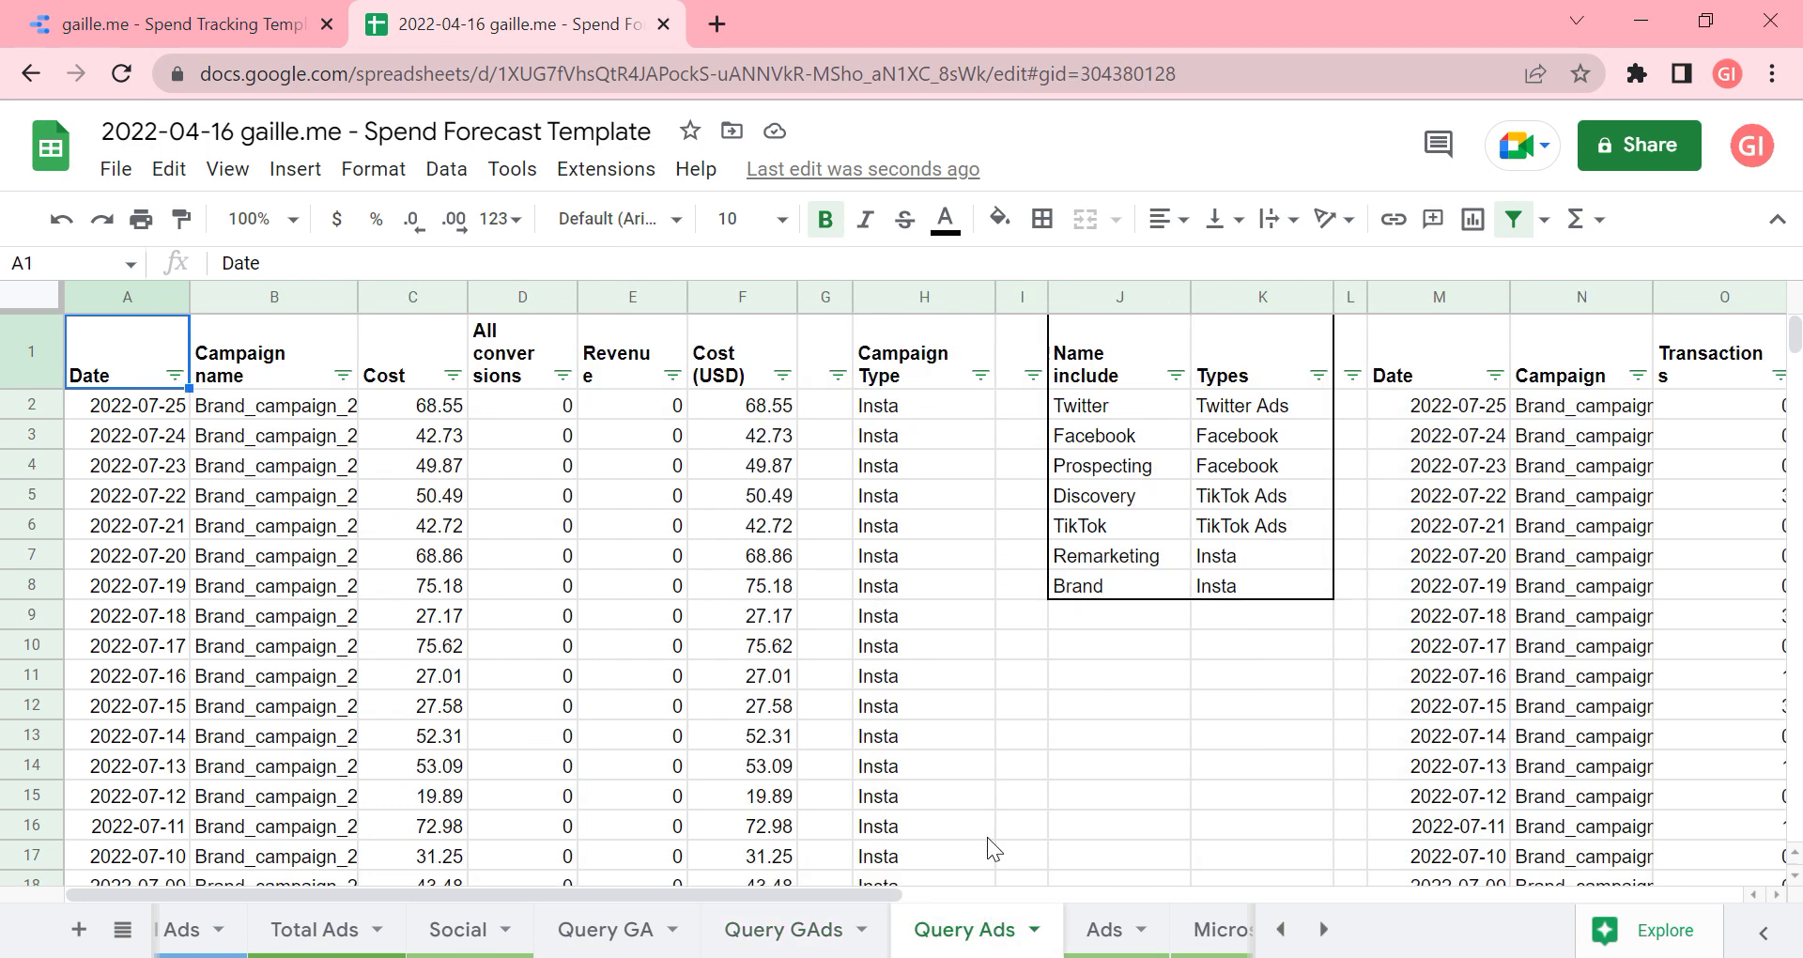
left_click(1127, 929)
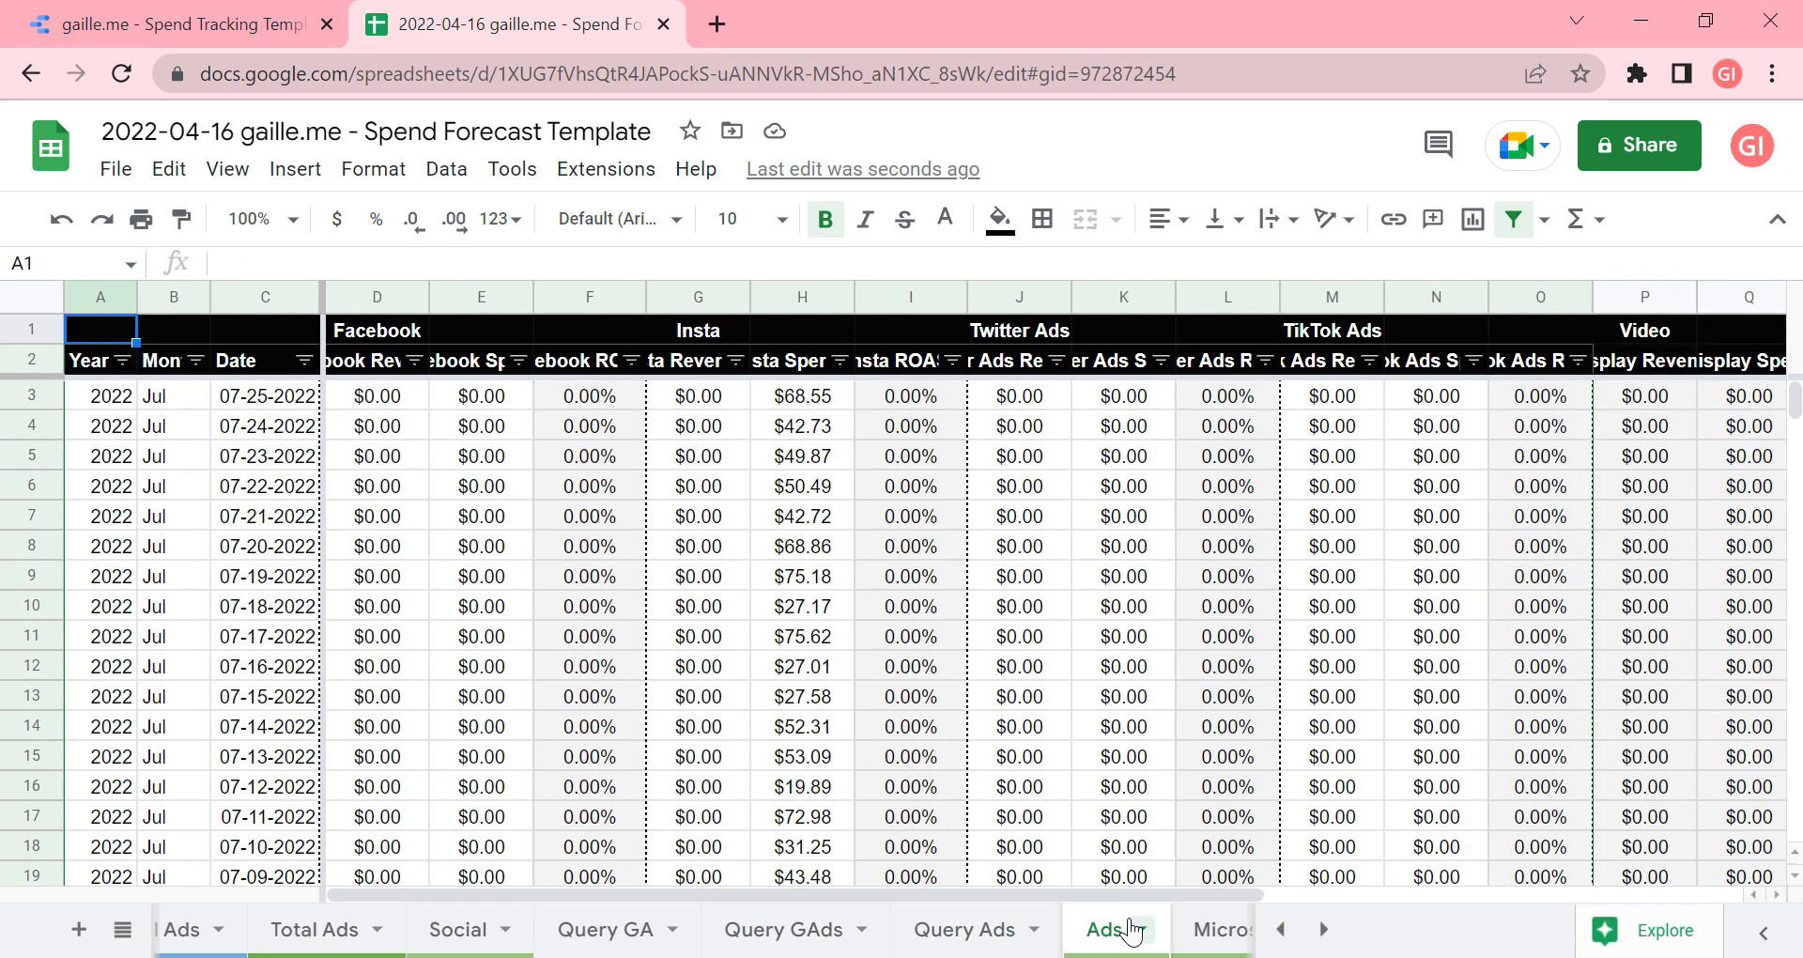
scroll(1132, 929, "down", 2)
left_click(869, 929)
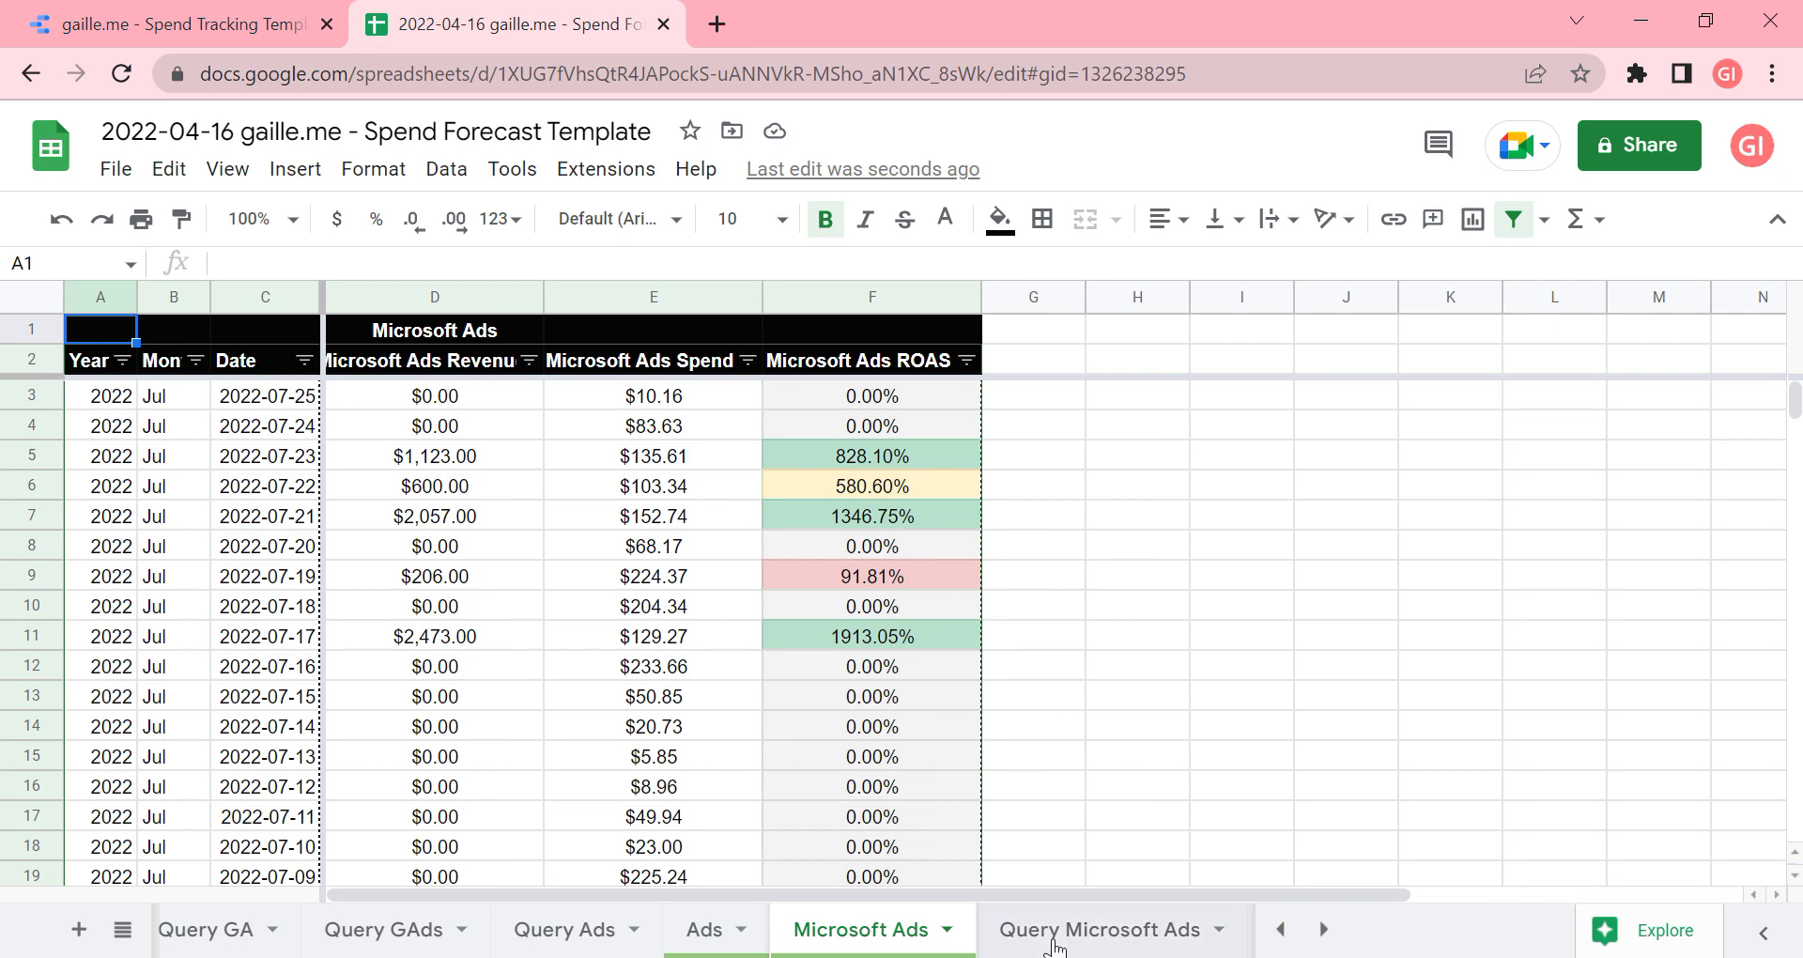
scroll(892, 930, "up", 3)
left_click(563, 933)
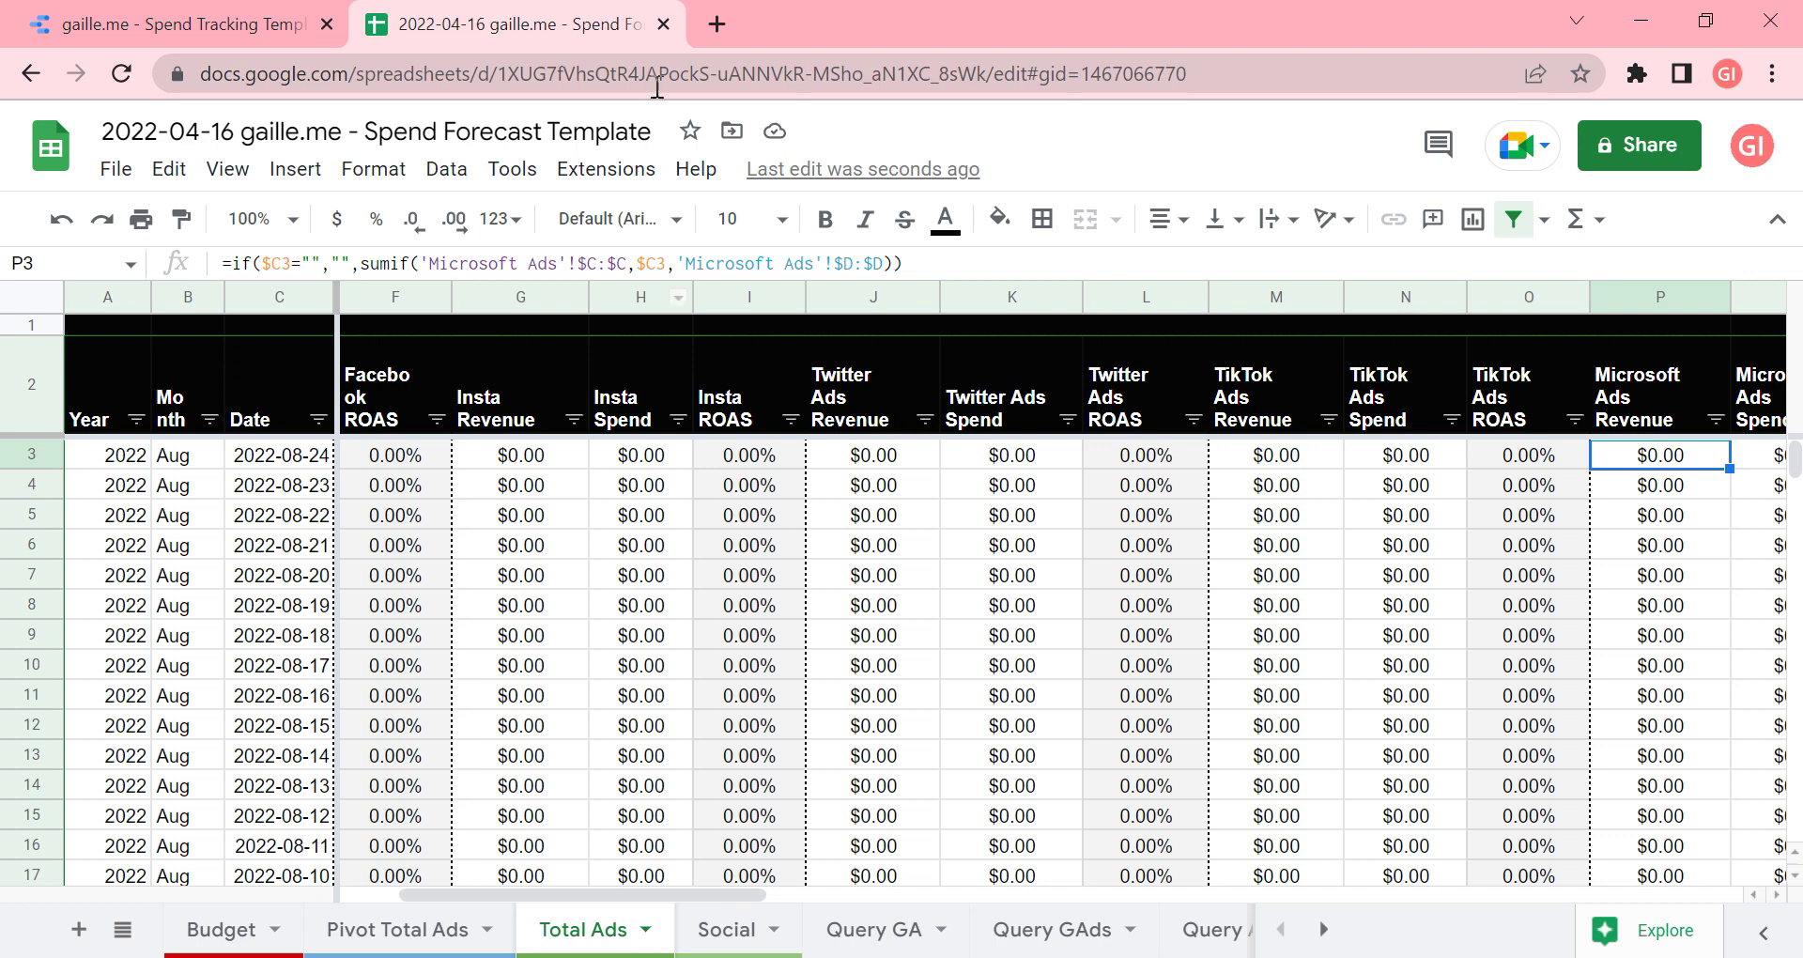
left_click(607, 174)
mouse_move(791, 504)
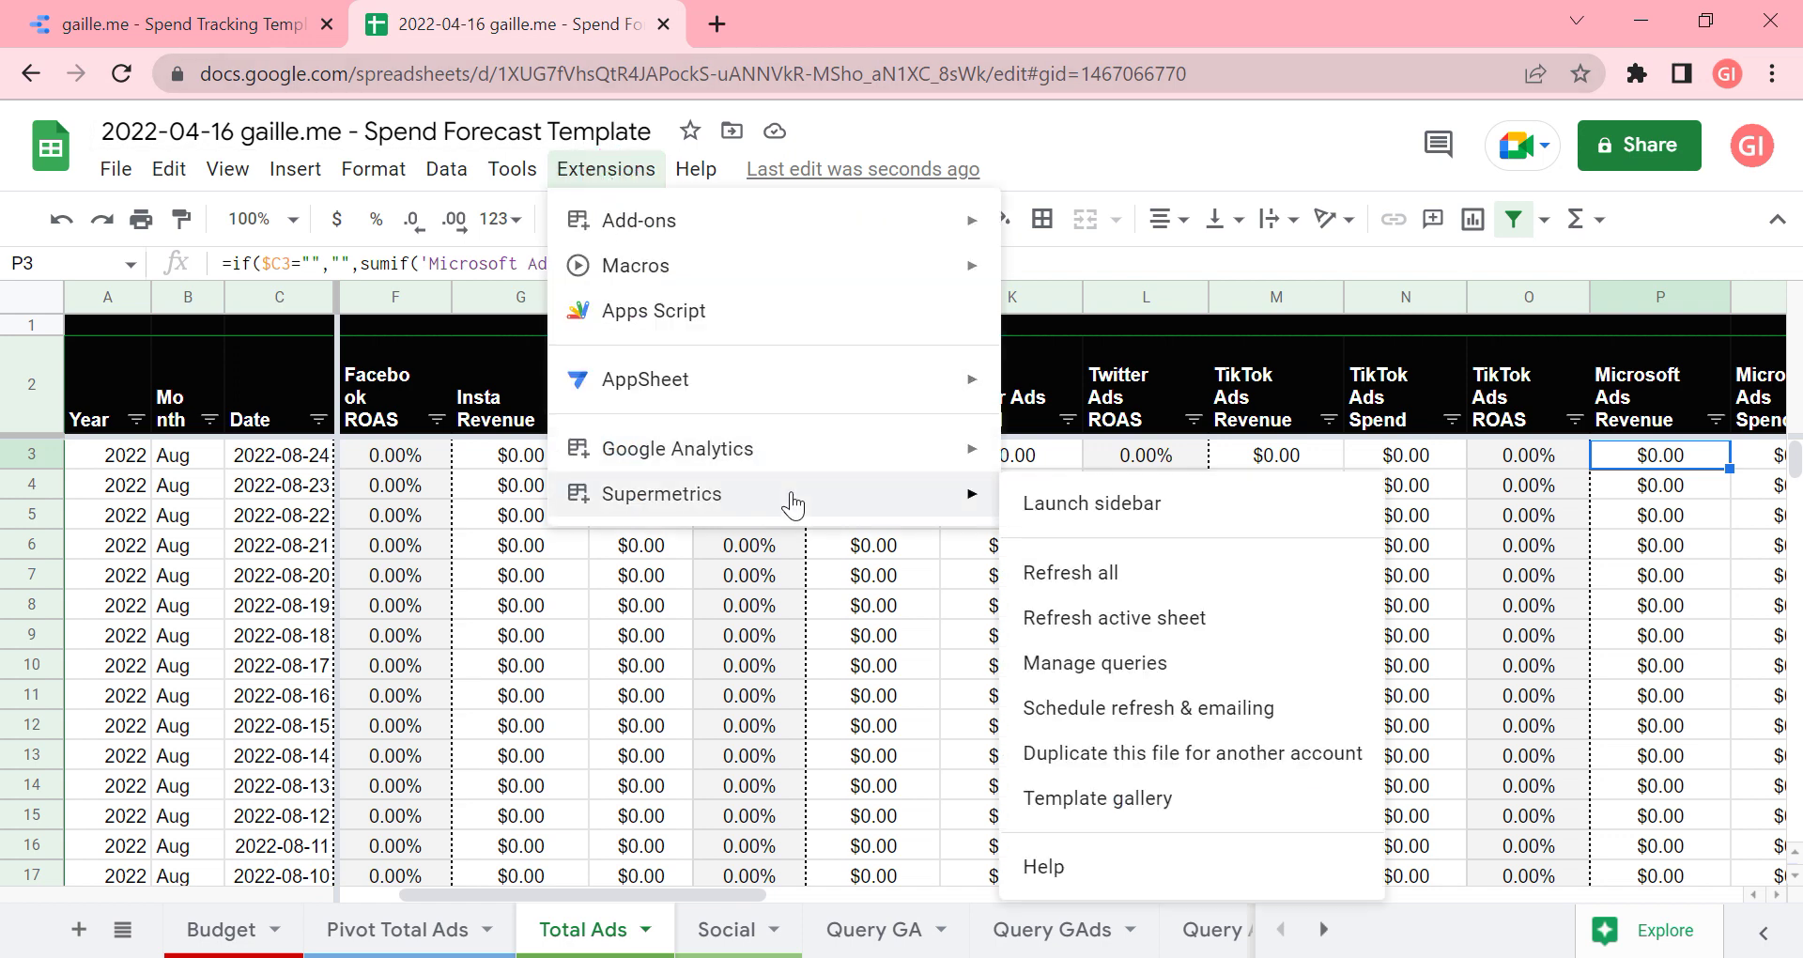
left_click(656, 638)
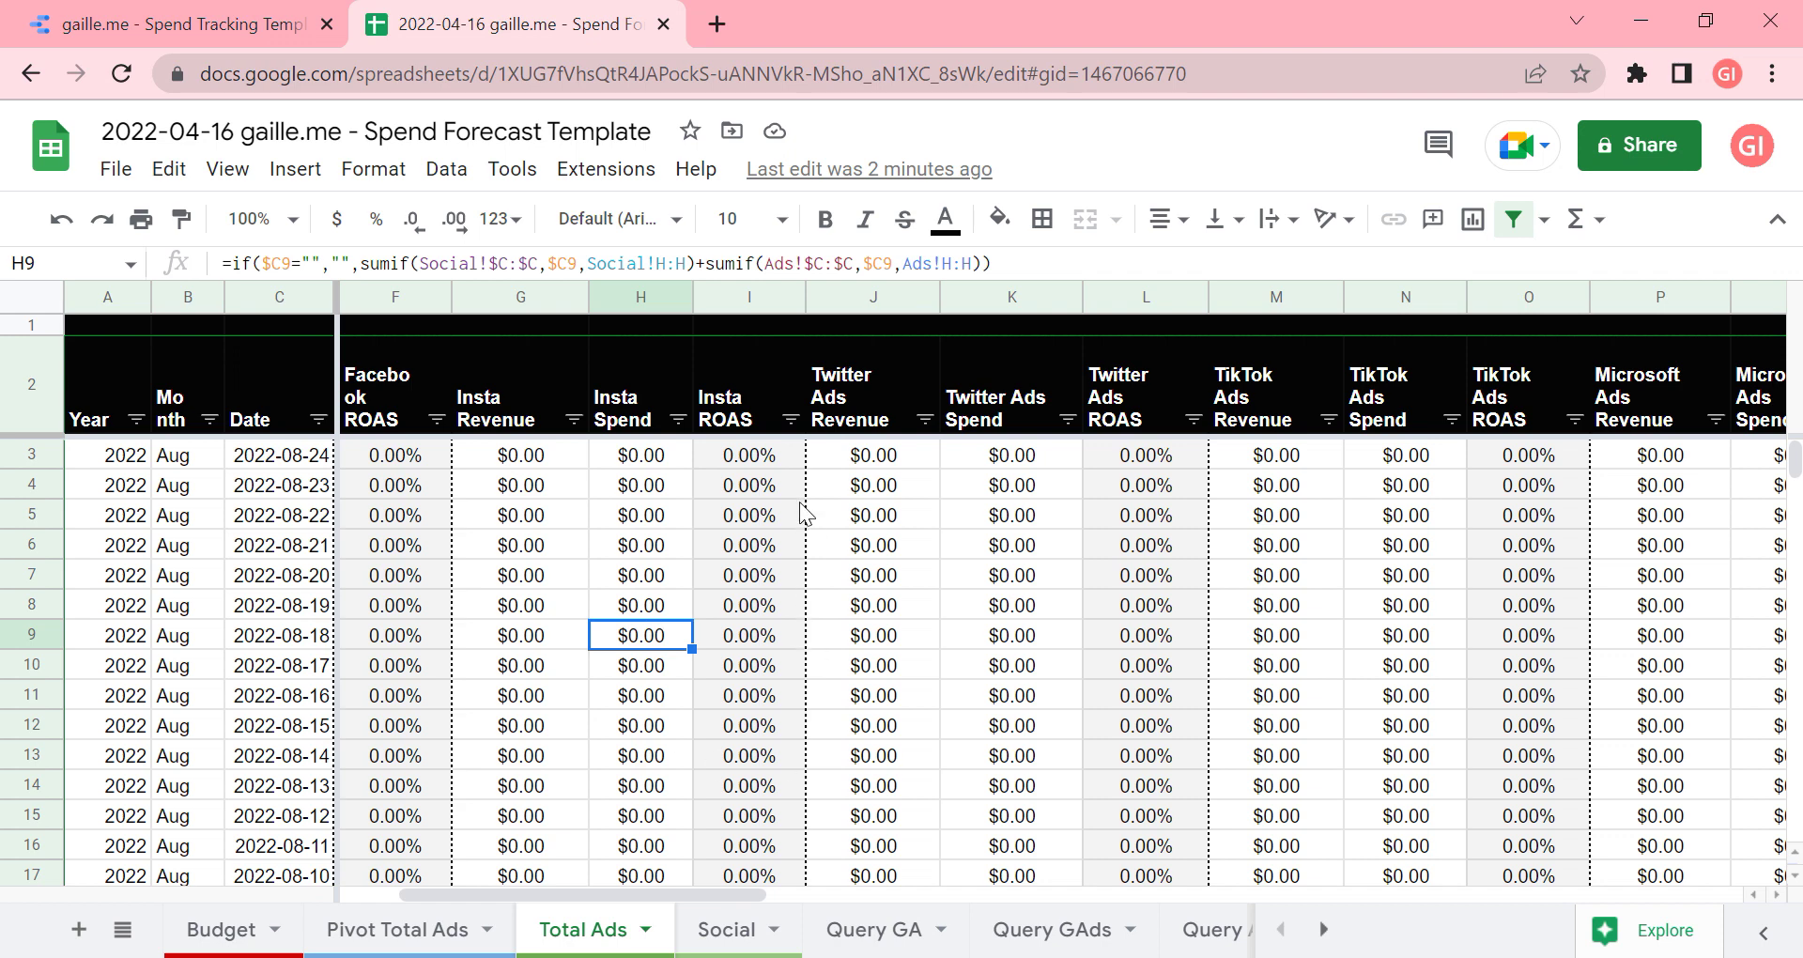
left_click(848, 458)
key("Right")
key("Right")
key("Right")
key("Right")
key("Right")
key("Right")
key("Right")
key("Right")
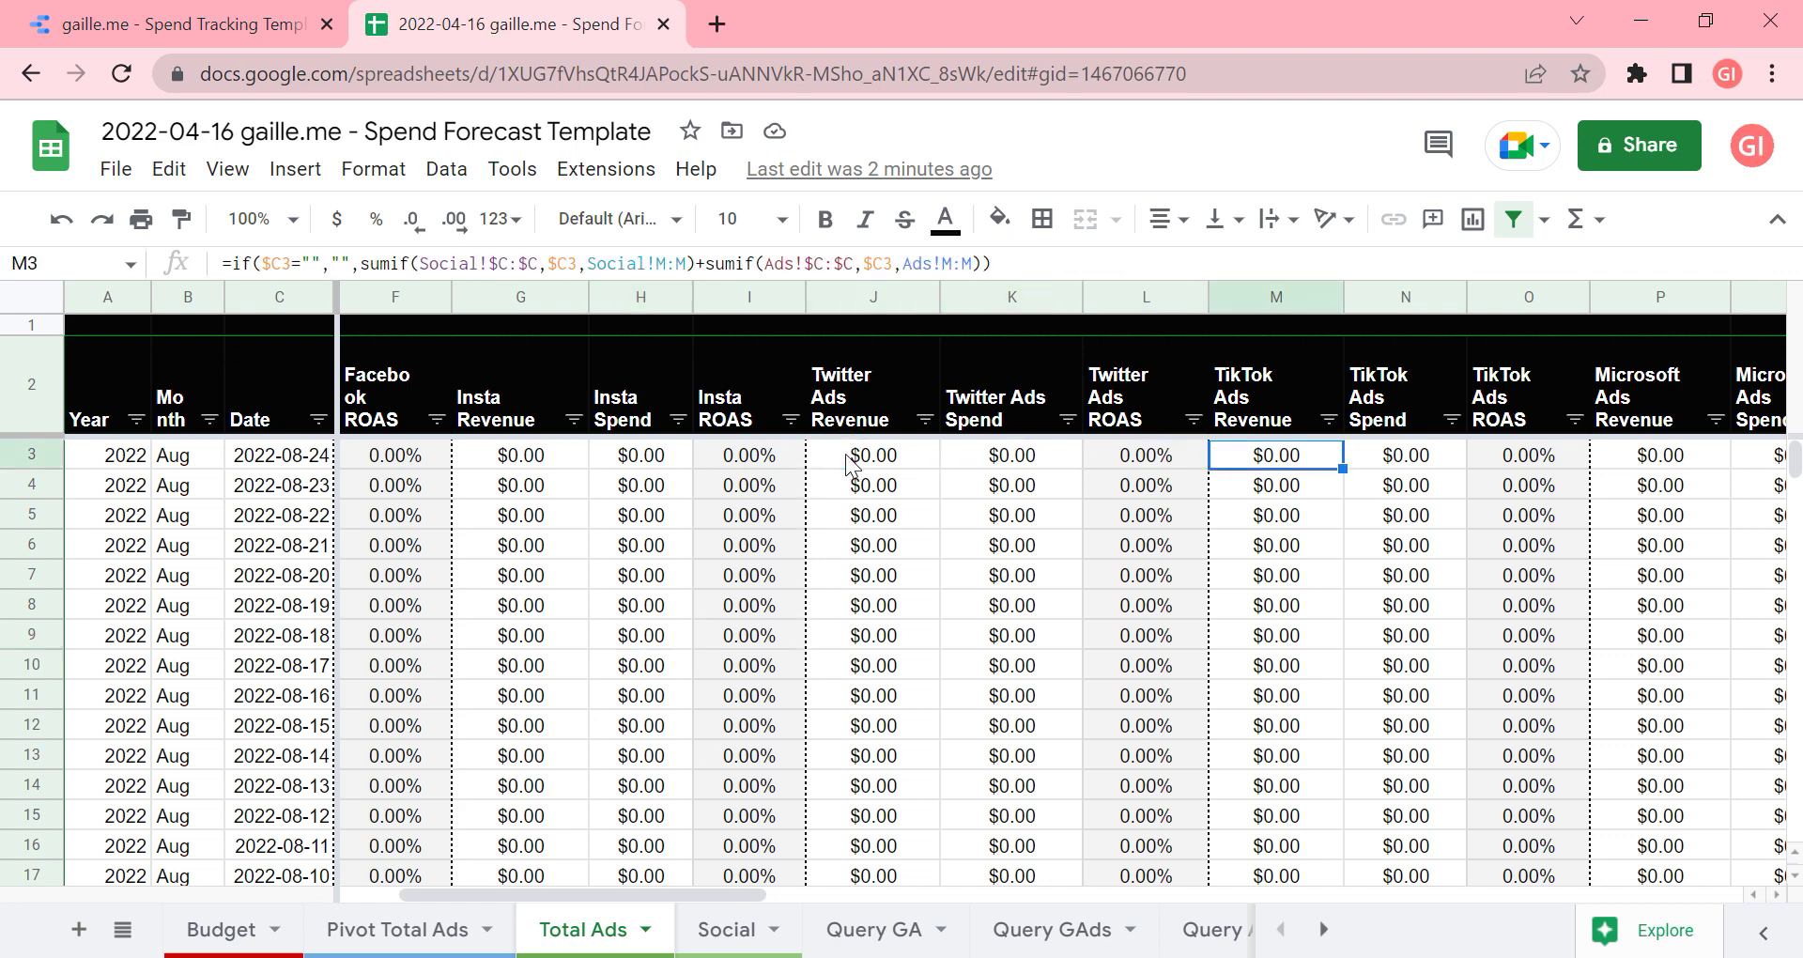
key("Right")
key("Right")
key("Right")
key("Right")
key("Right")
key("Right")
key("Right")
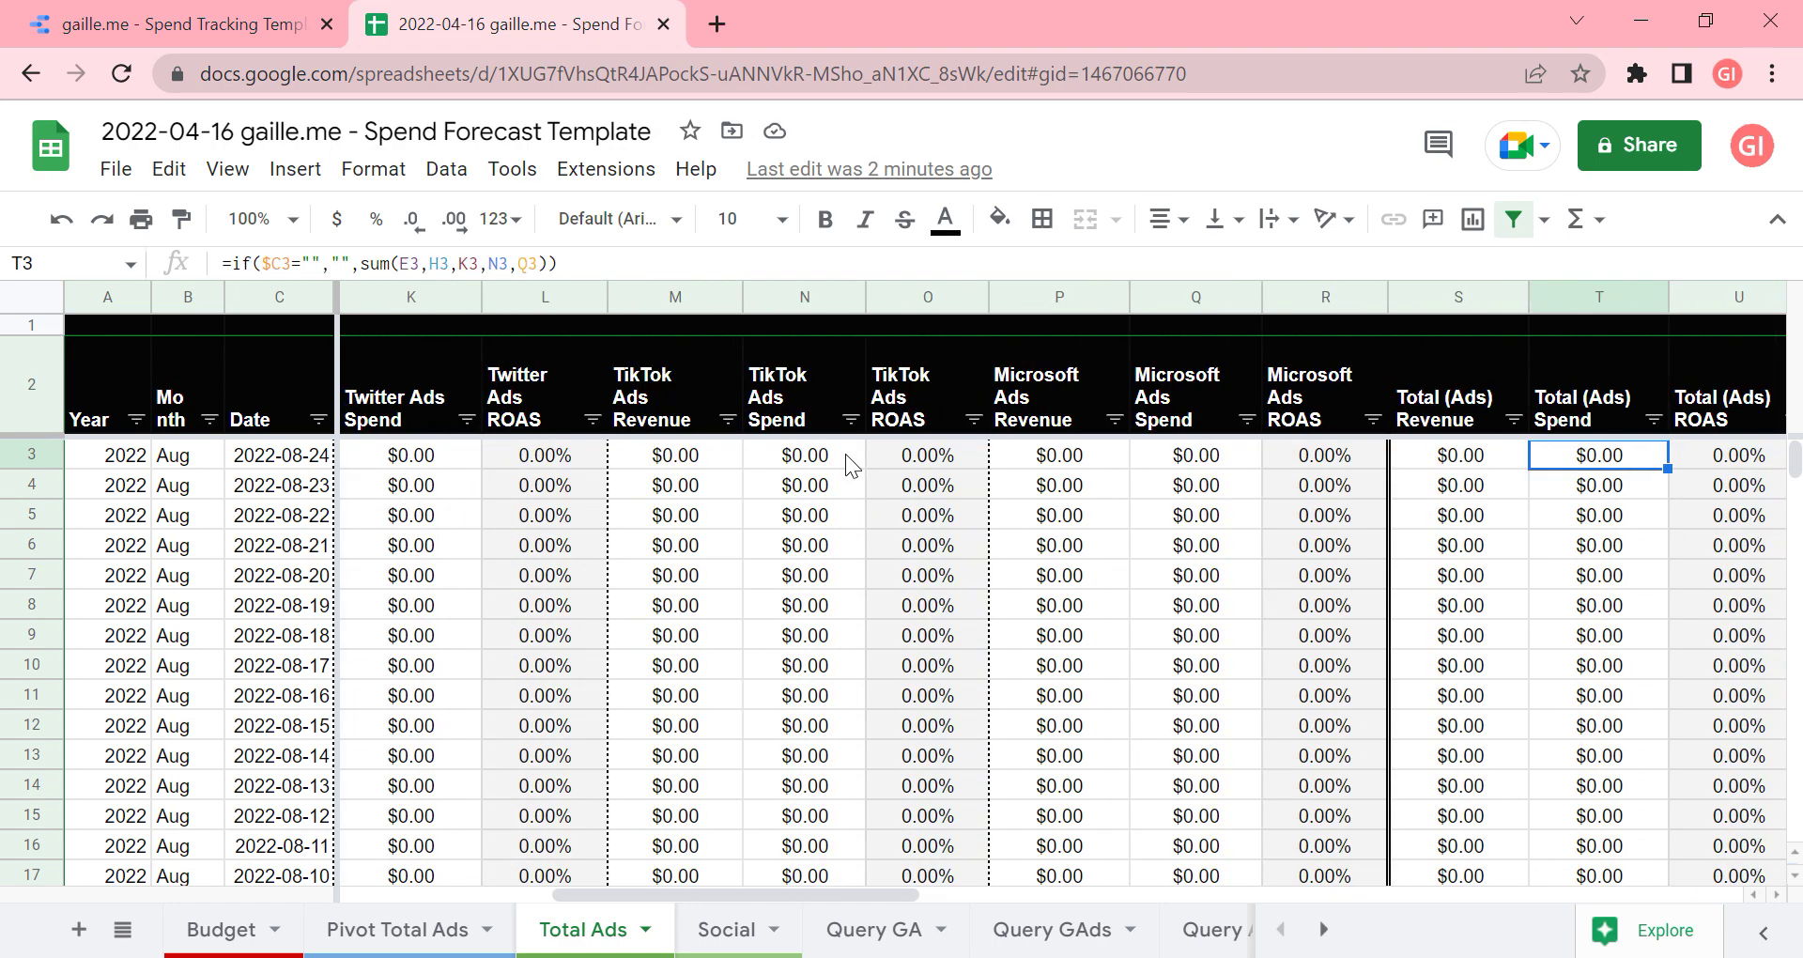
key("Right")
key("Right")
key("Right")
key("Right")
key("Right")
key("Right")
key("Right")
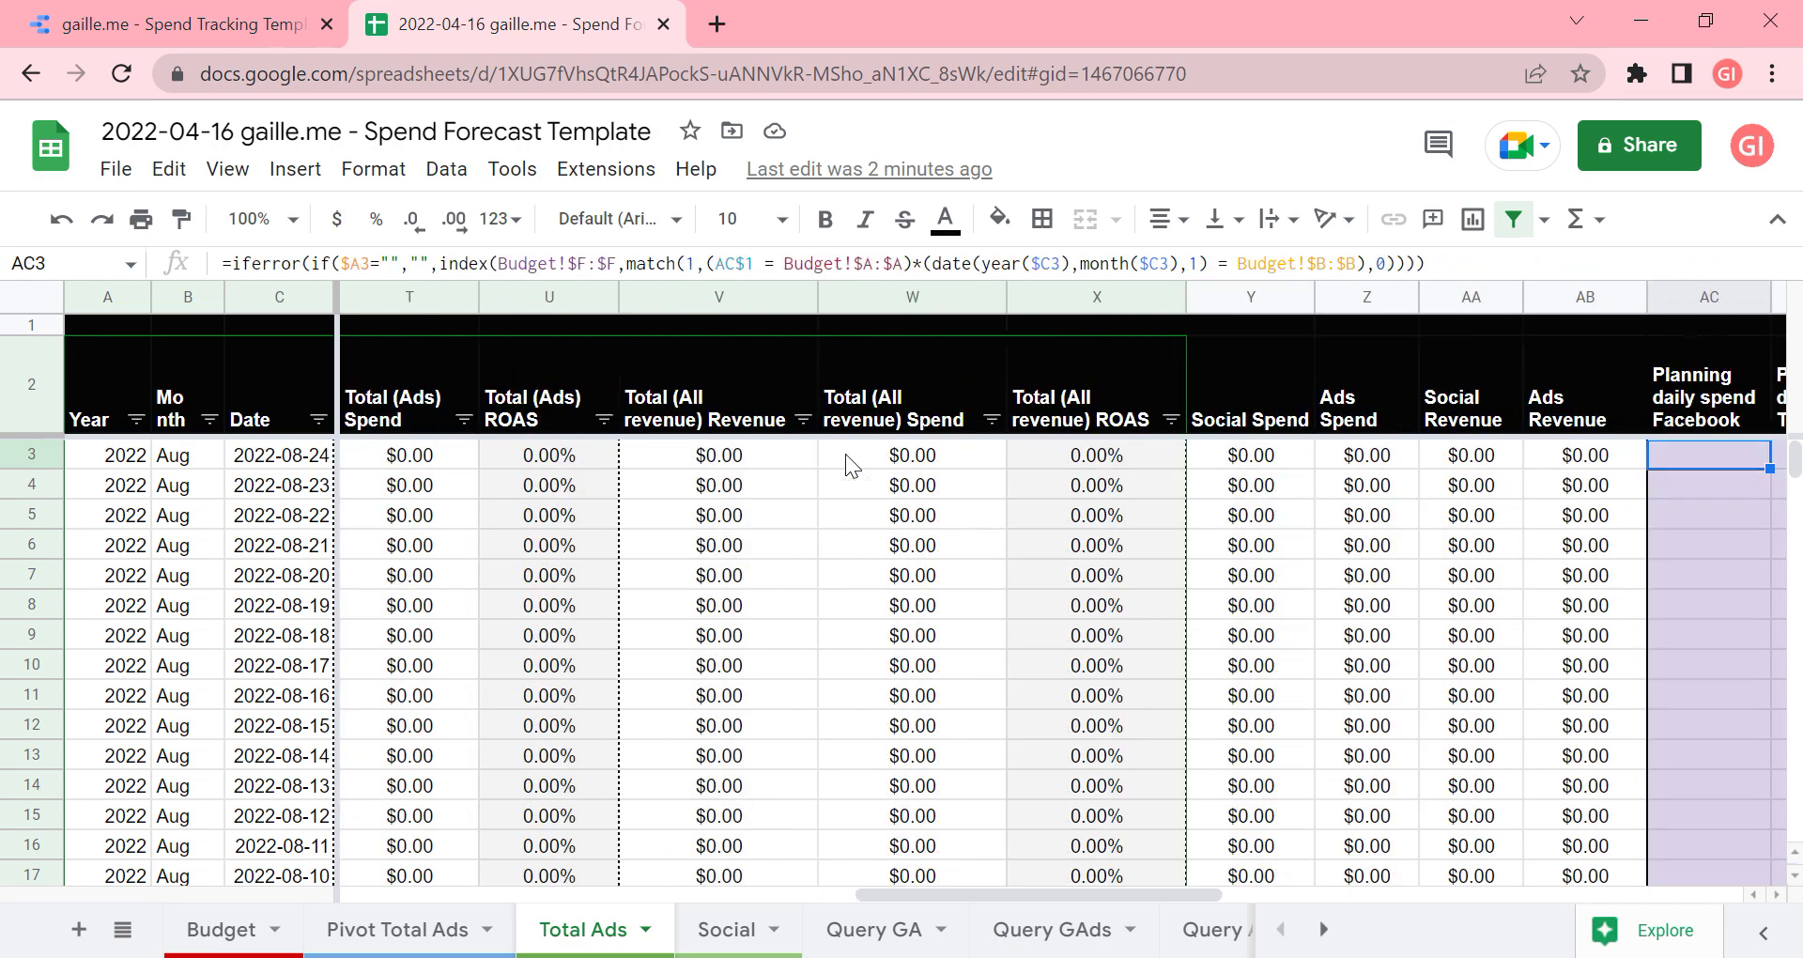
key("Right")
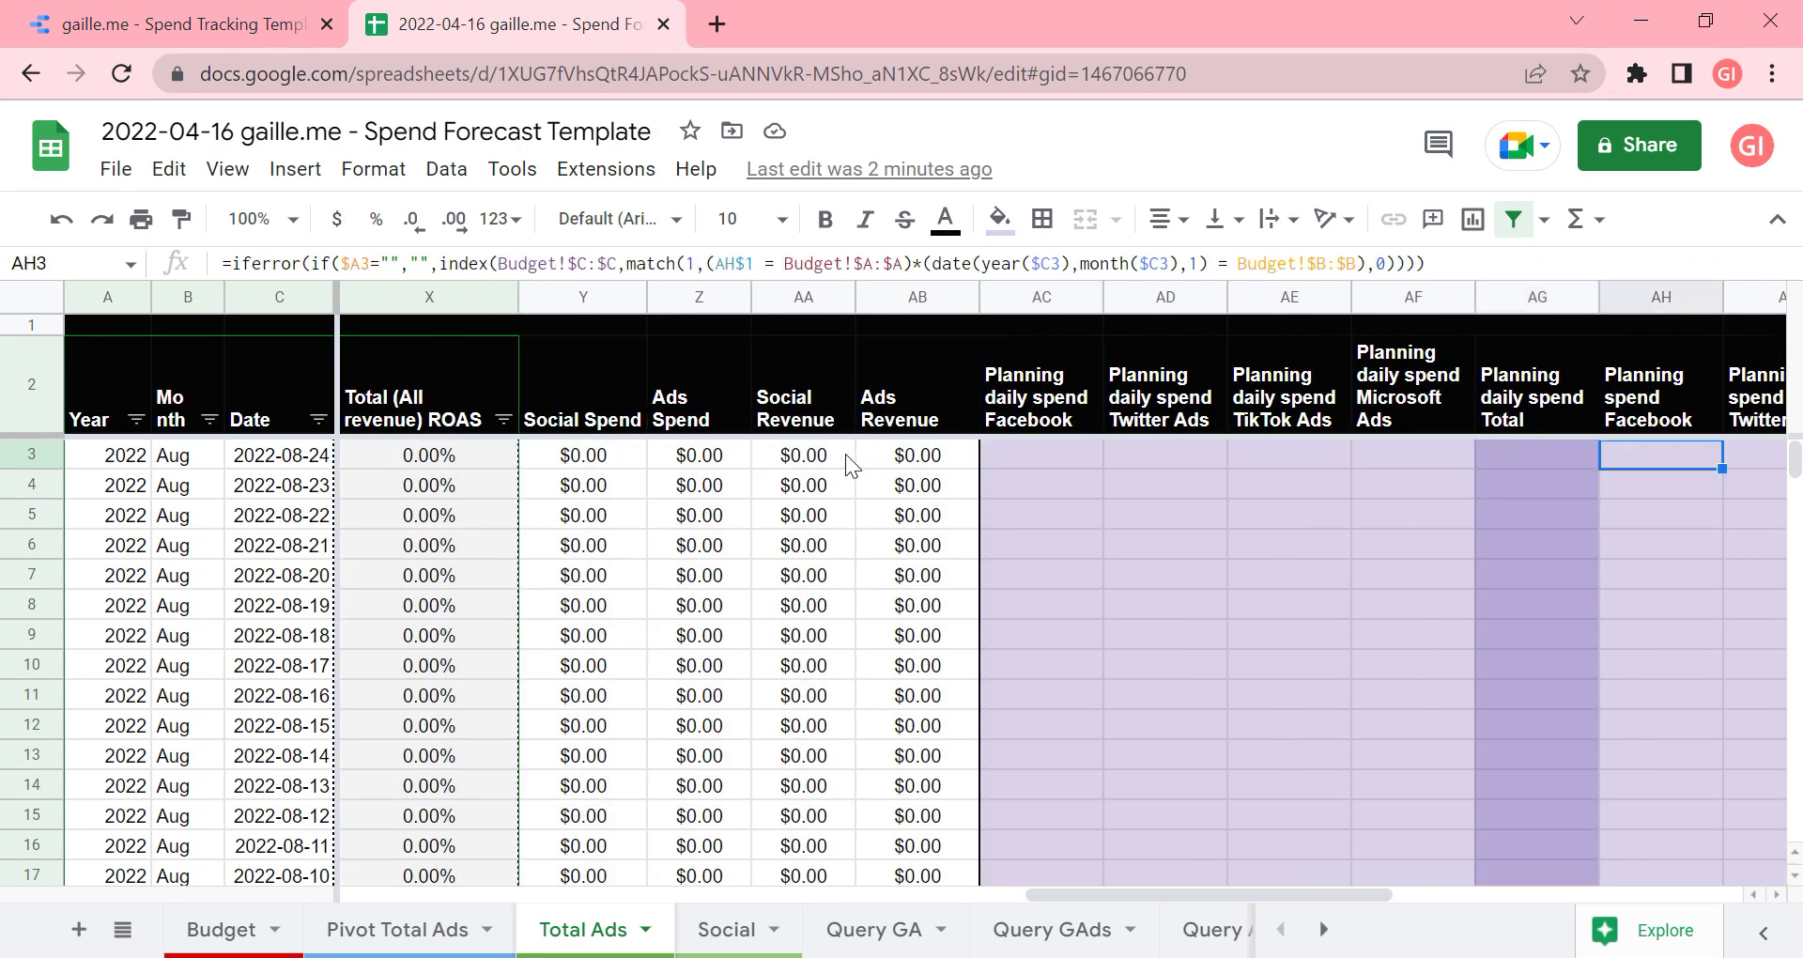
key("Right")
key("Left")
key("Home")
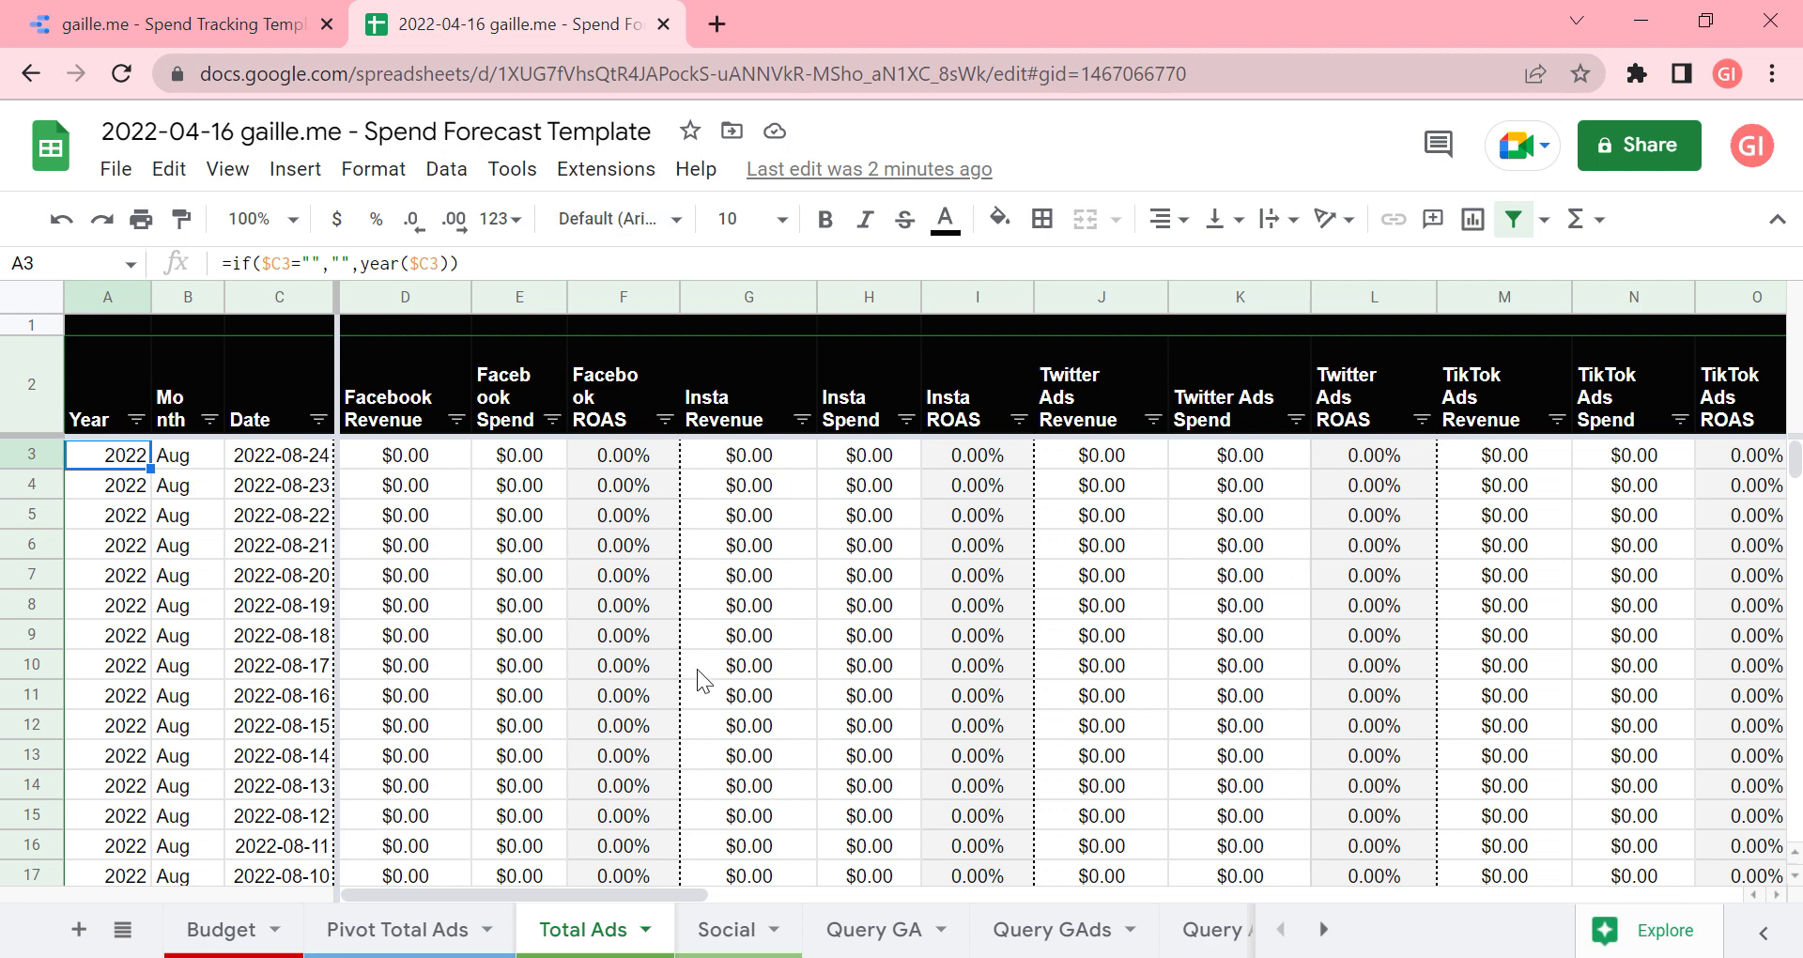
Step: Check the Budget sheet, then scroll Total Ads to its Planning spend and Trajectory columns
left_click(214, 929)
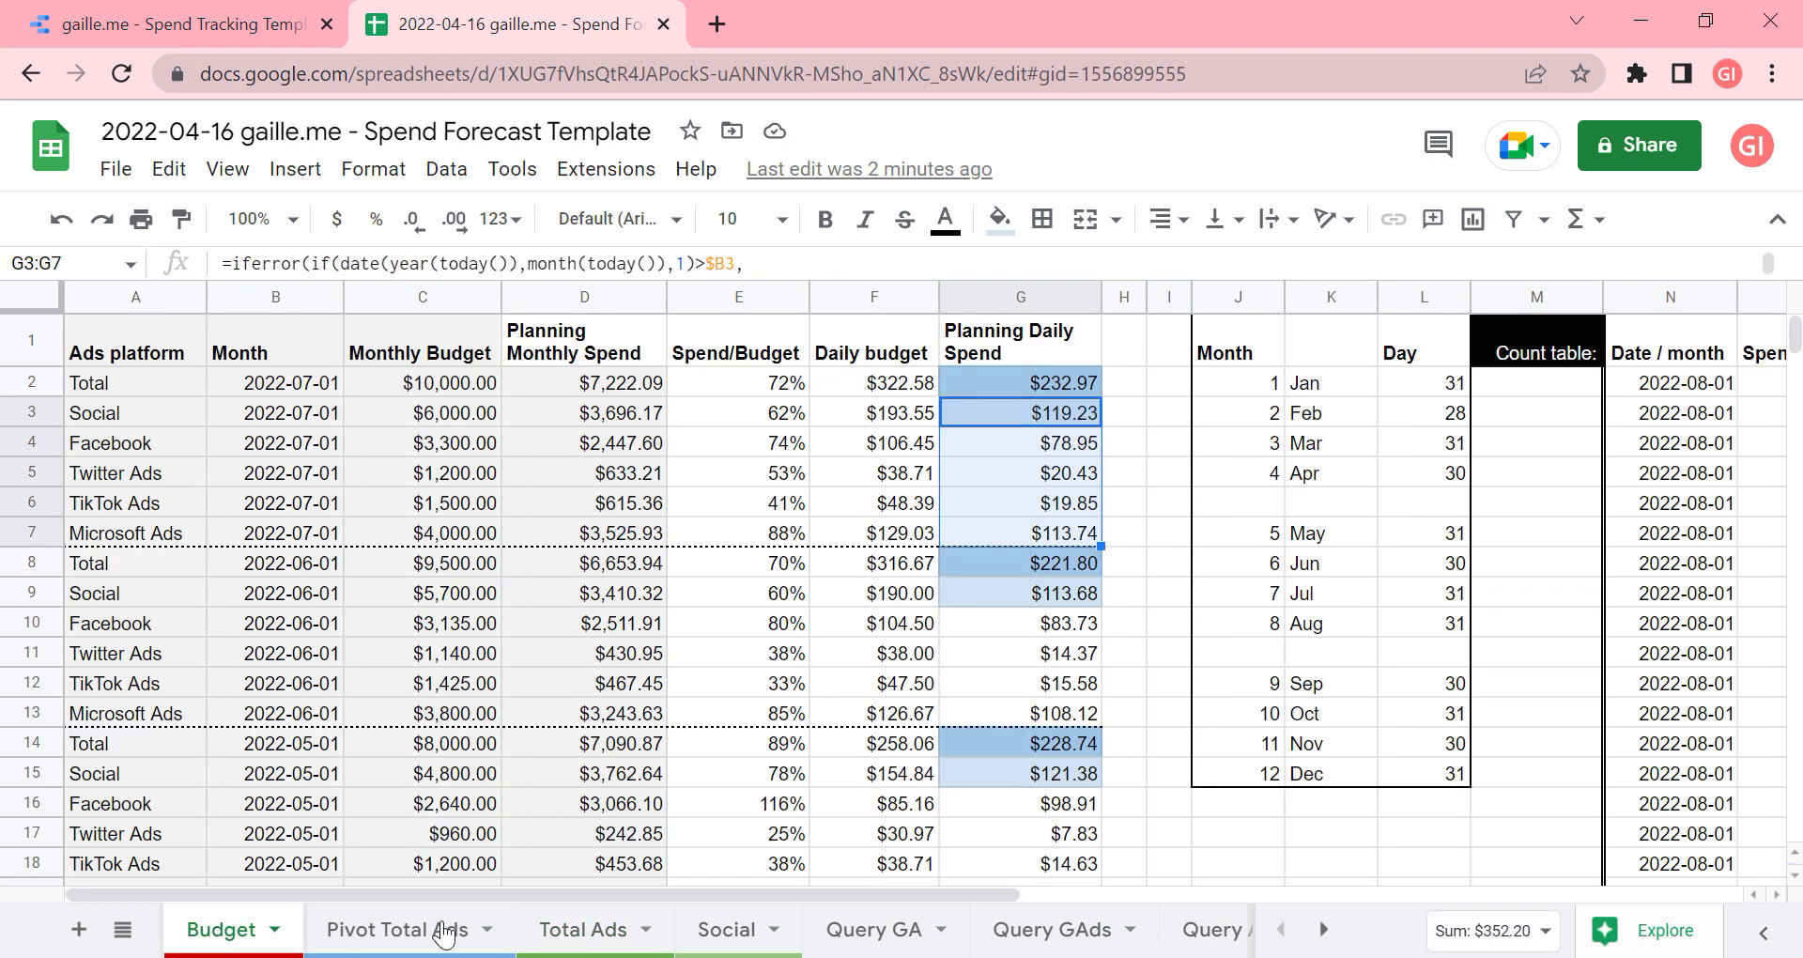
left_click(520, 928)
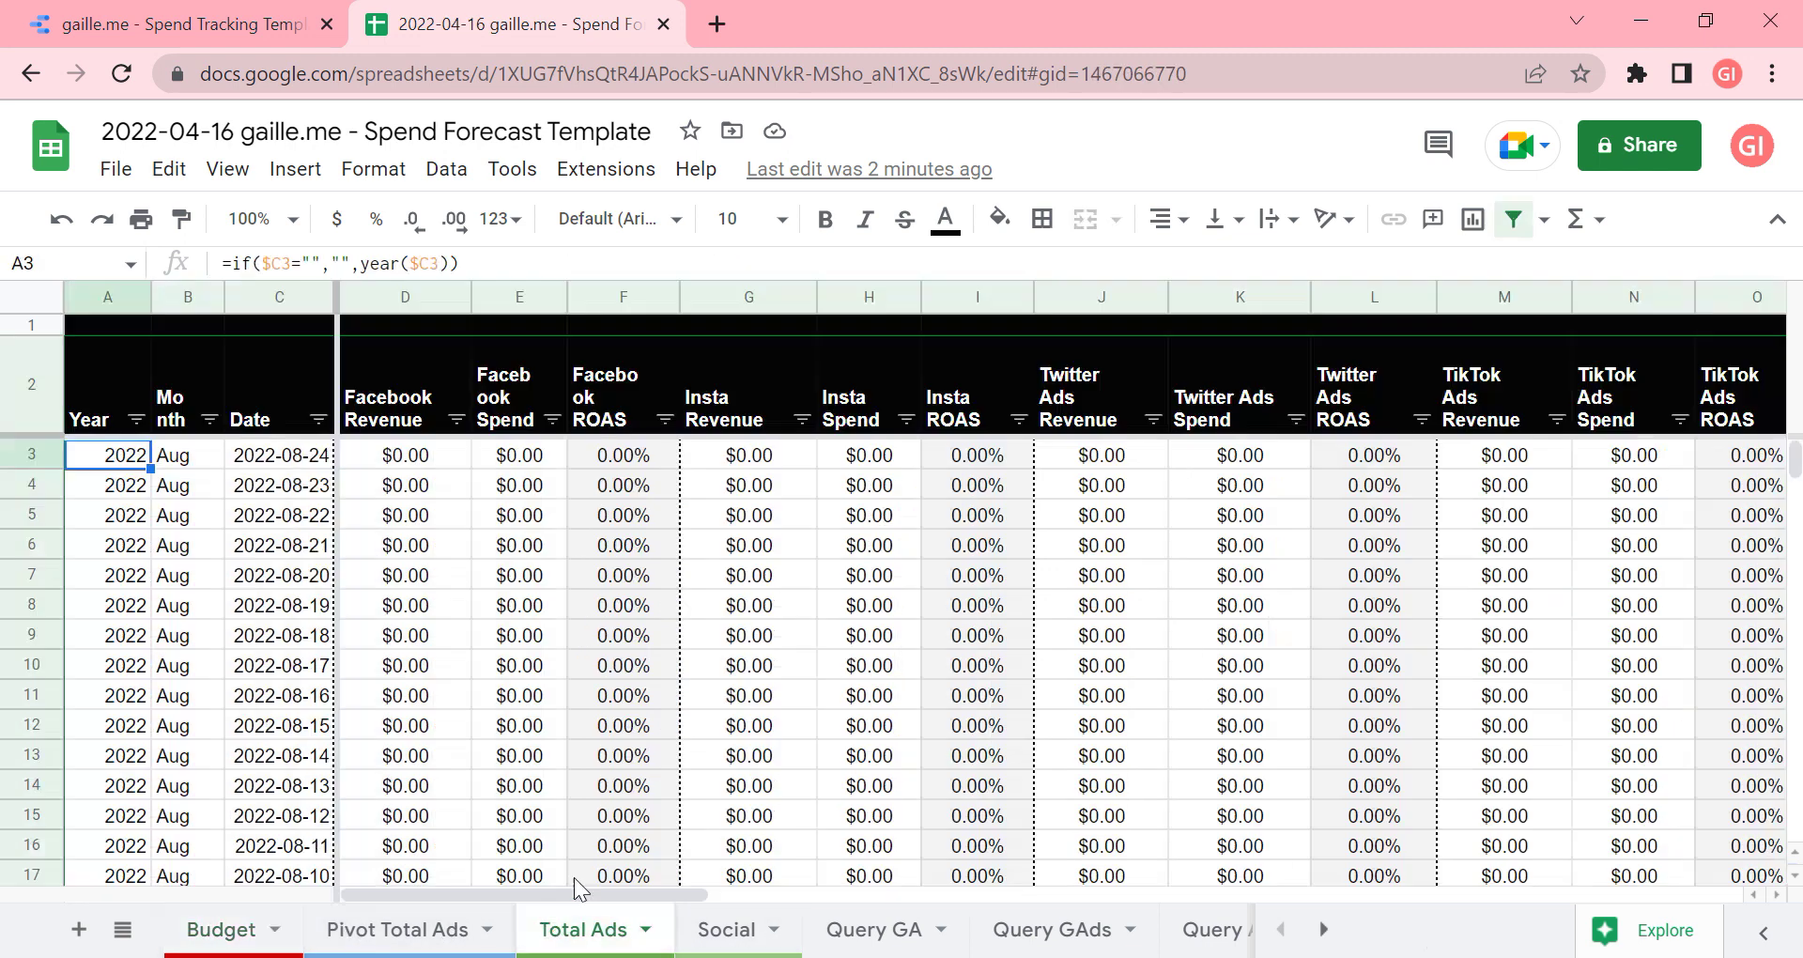
left_click_drag(430, 892, 1275, 813)
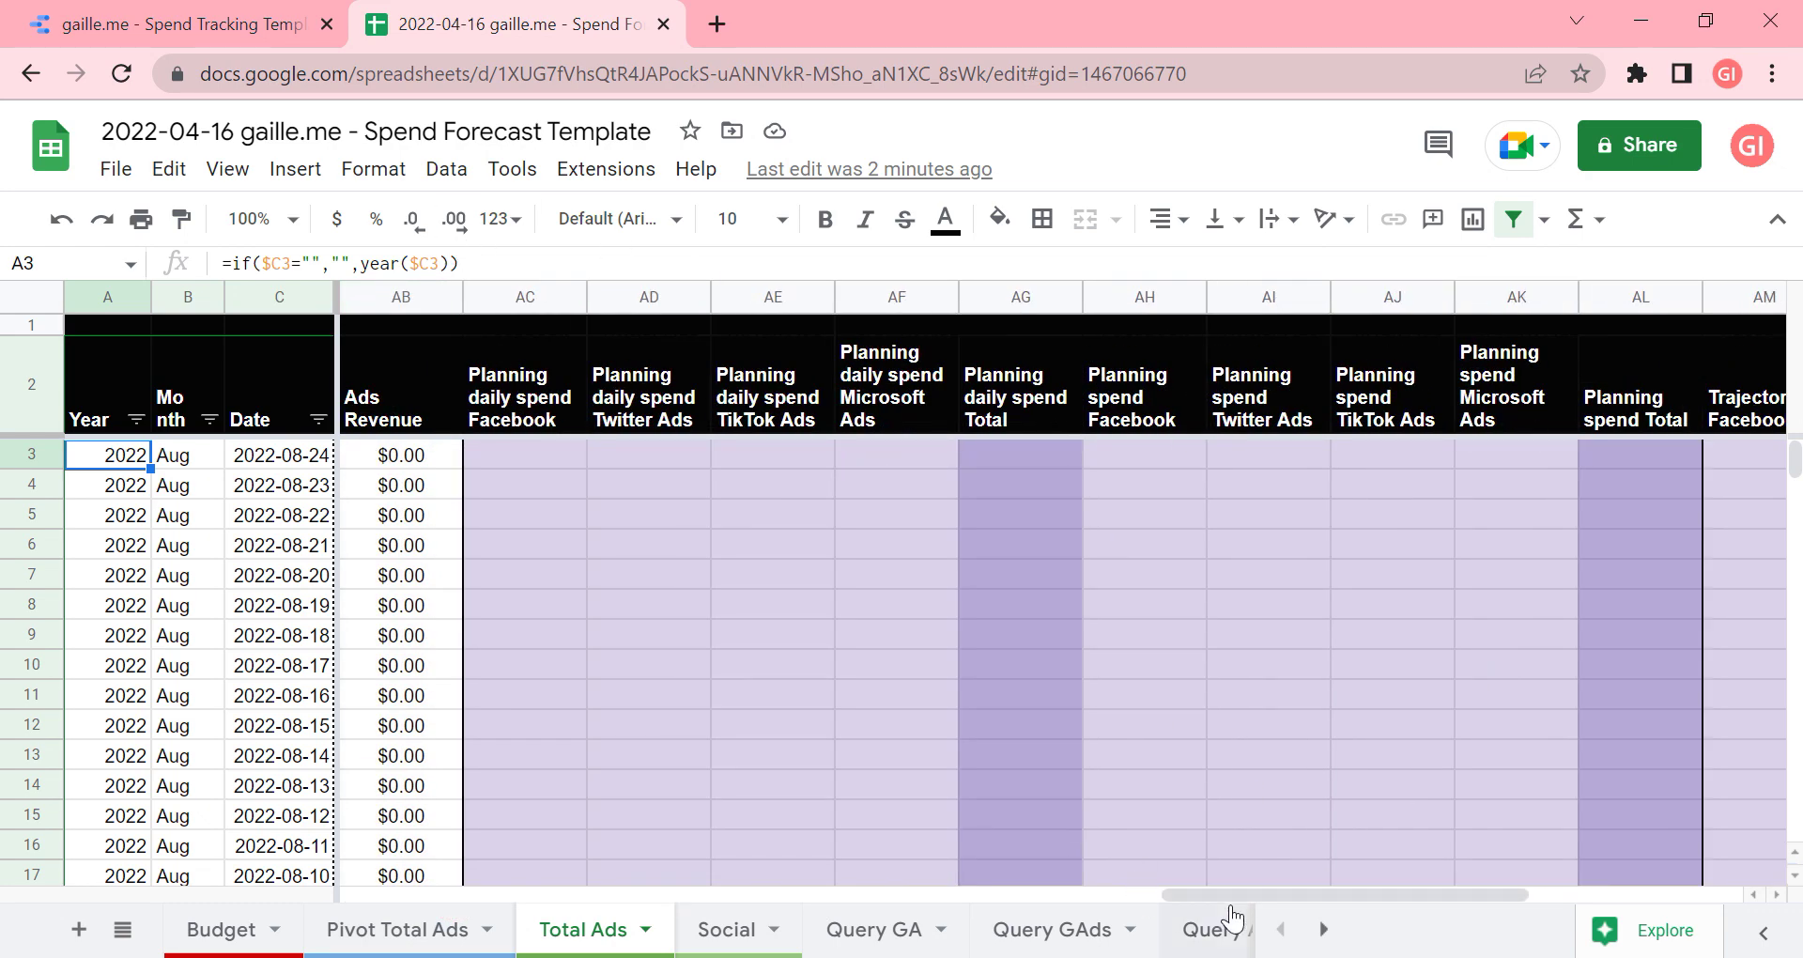
scroll(994, 551, "right", 5)
scroll(967, 638, "down", 10)
scroll(963, 640, "down", 2)
Step: Inspect the row 67 Trajectory and Planning spend TikTok Ads and Facebook formulas
left_click(995, 605)
left_click(697, 606)
key("Left")
key("Left")
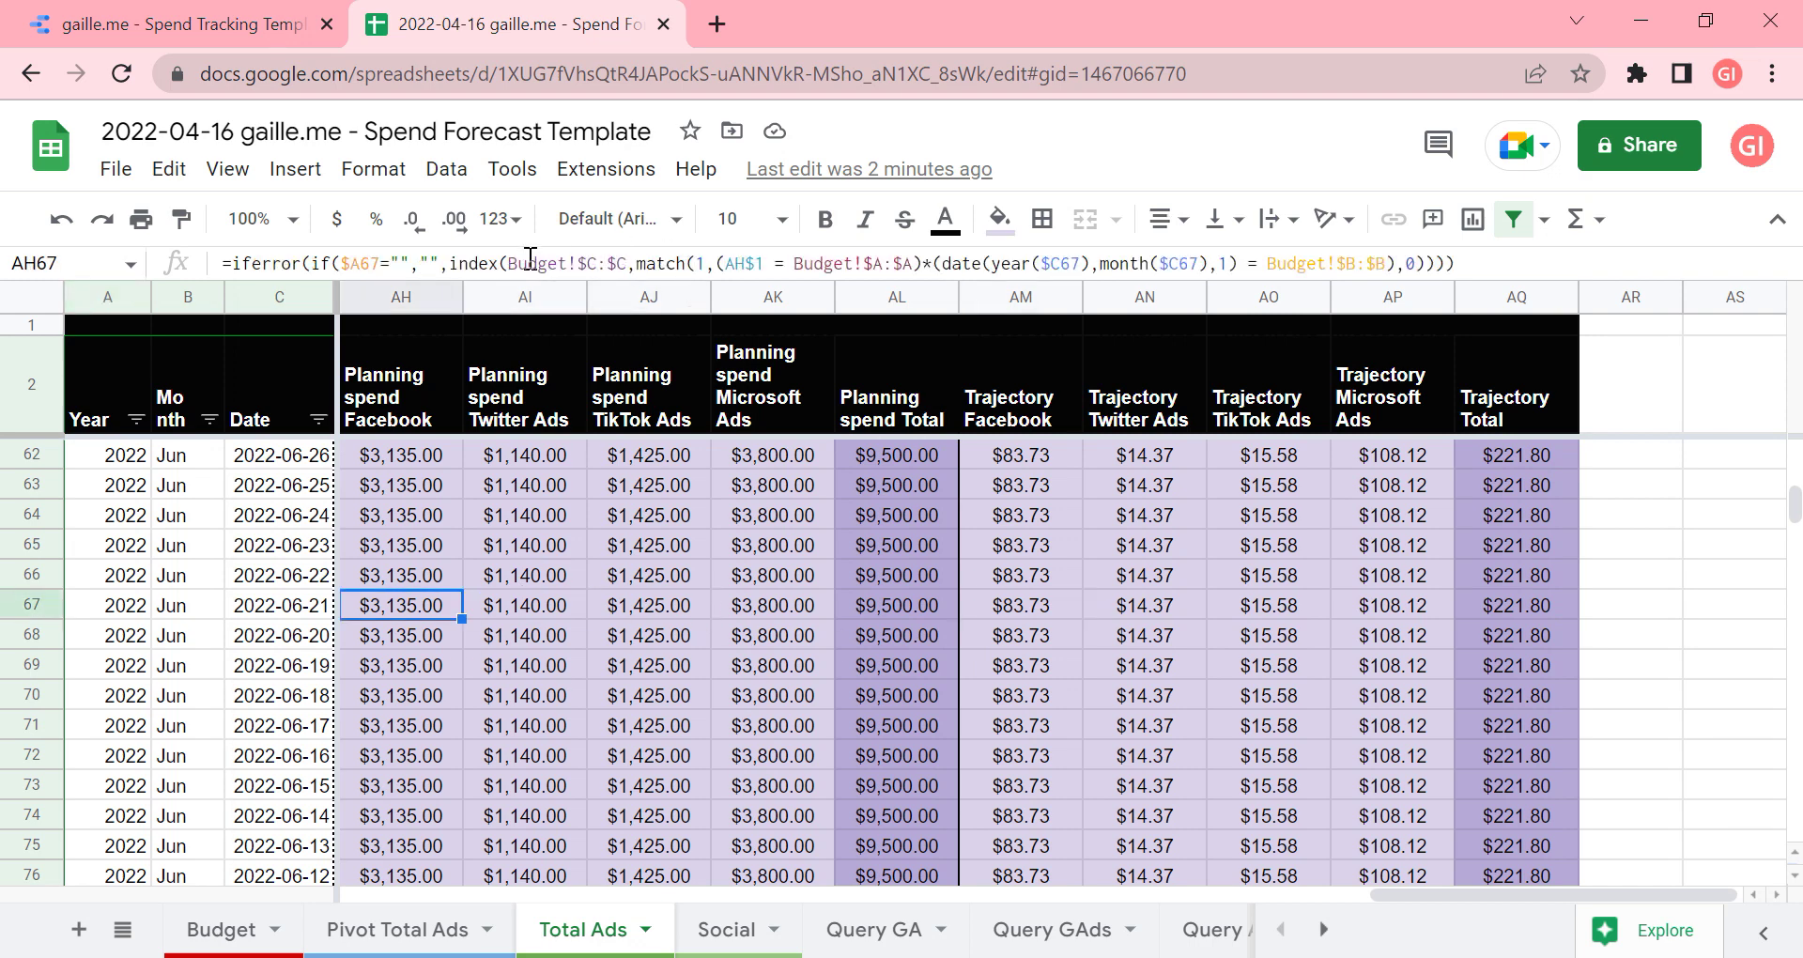
left_click(1313, 754)
left_click_drag(1536, 894, 333, 887)
Step: Cancel the Google Sheets reconnect, close the Data sources list, and switch the report to view mode
left_click(242, 21)
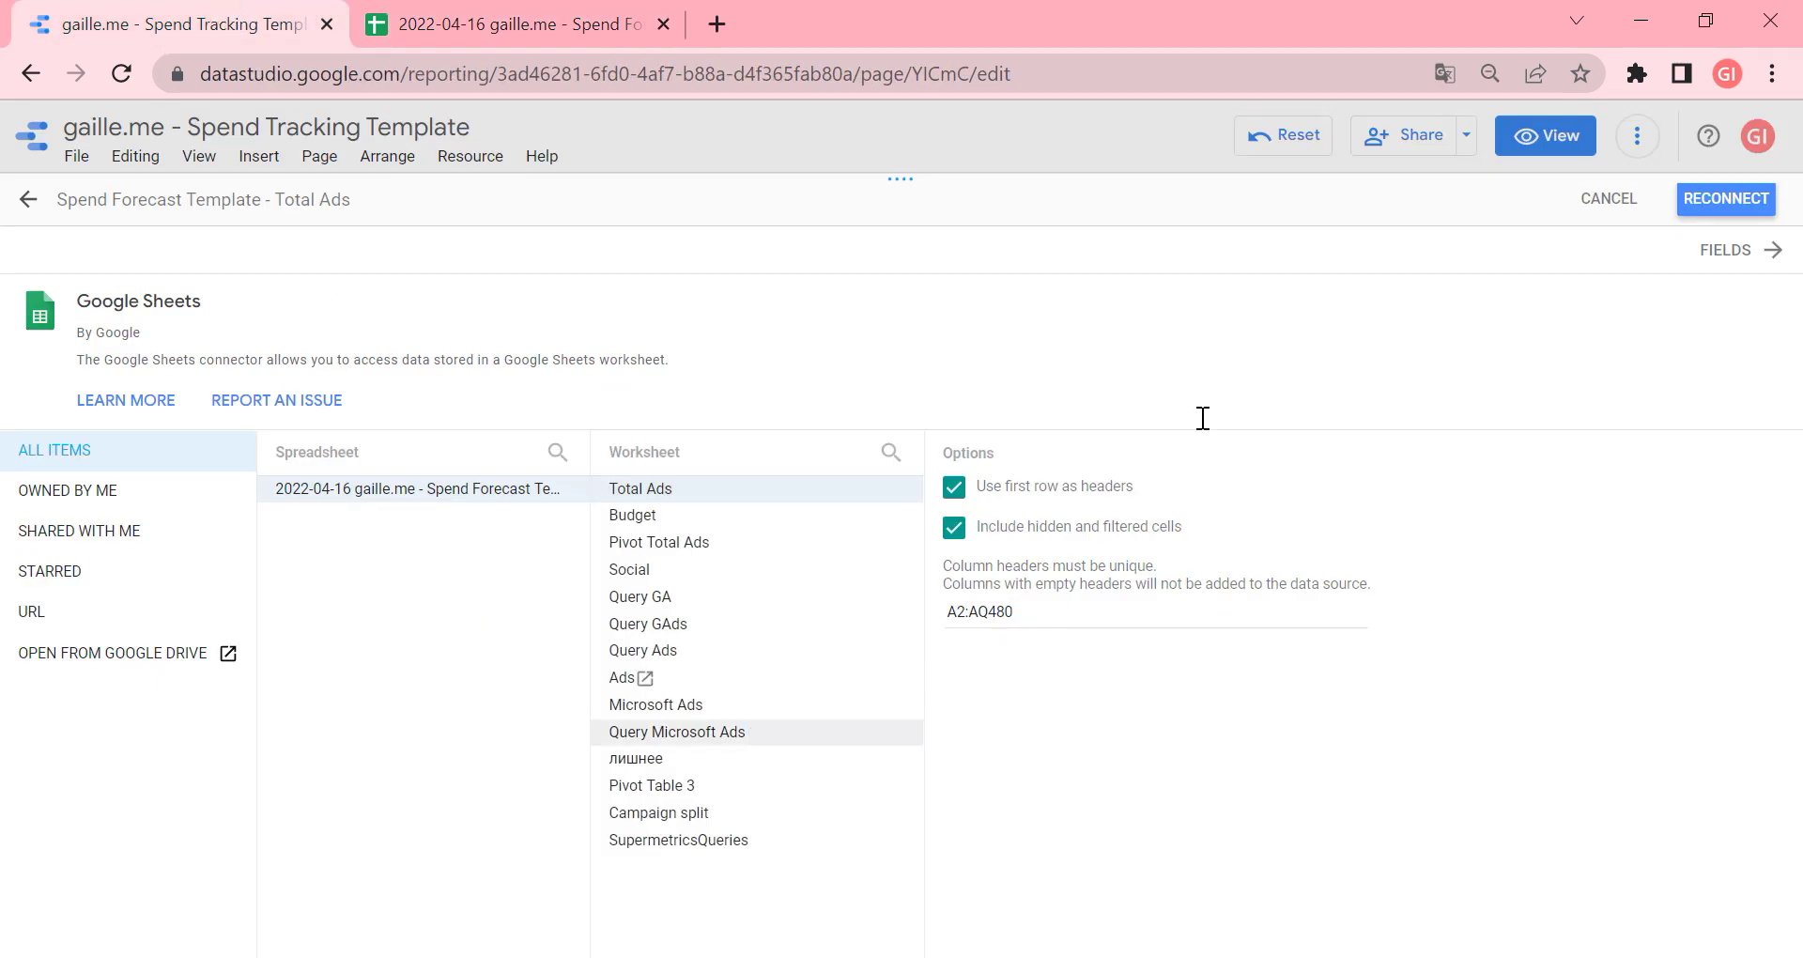
left_click(1611, 198)
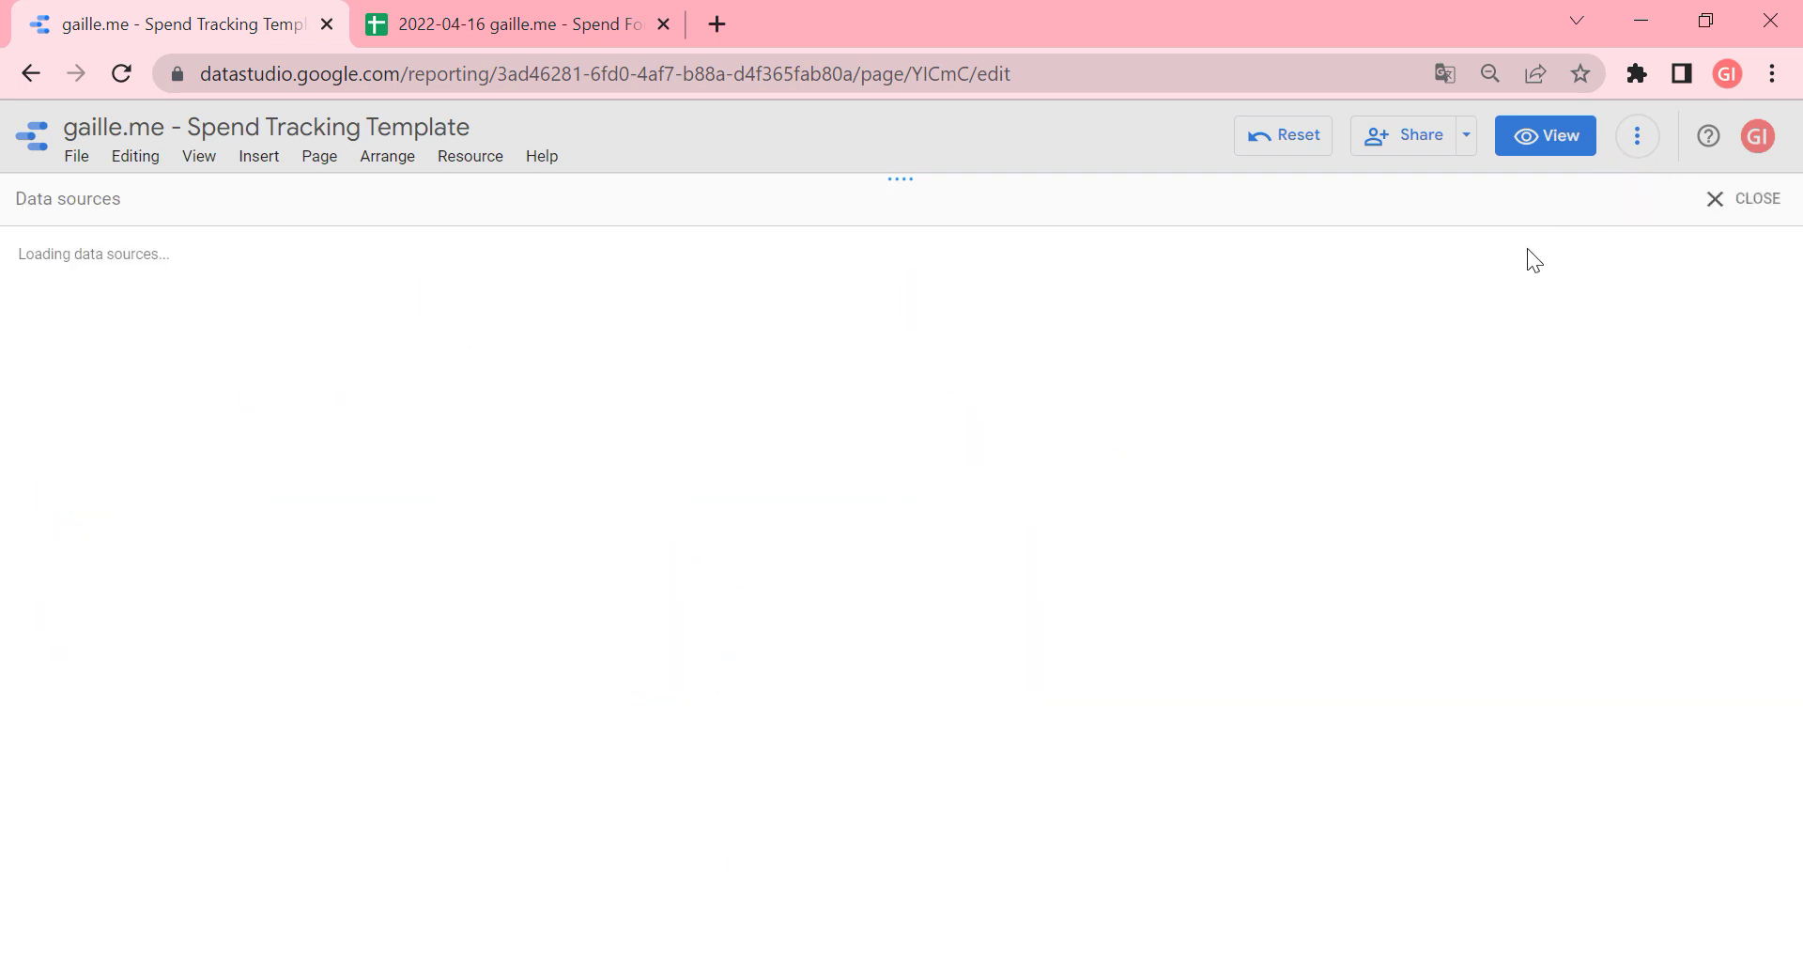
left_click(1743, 199)
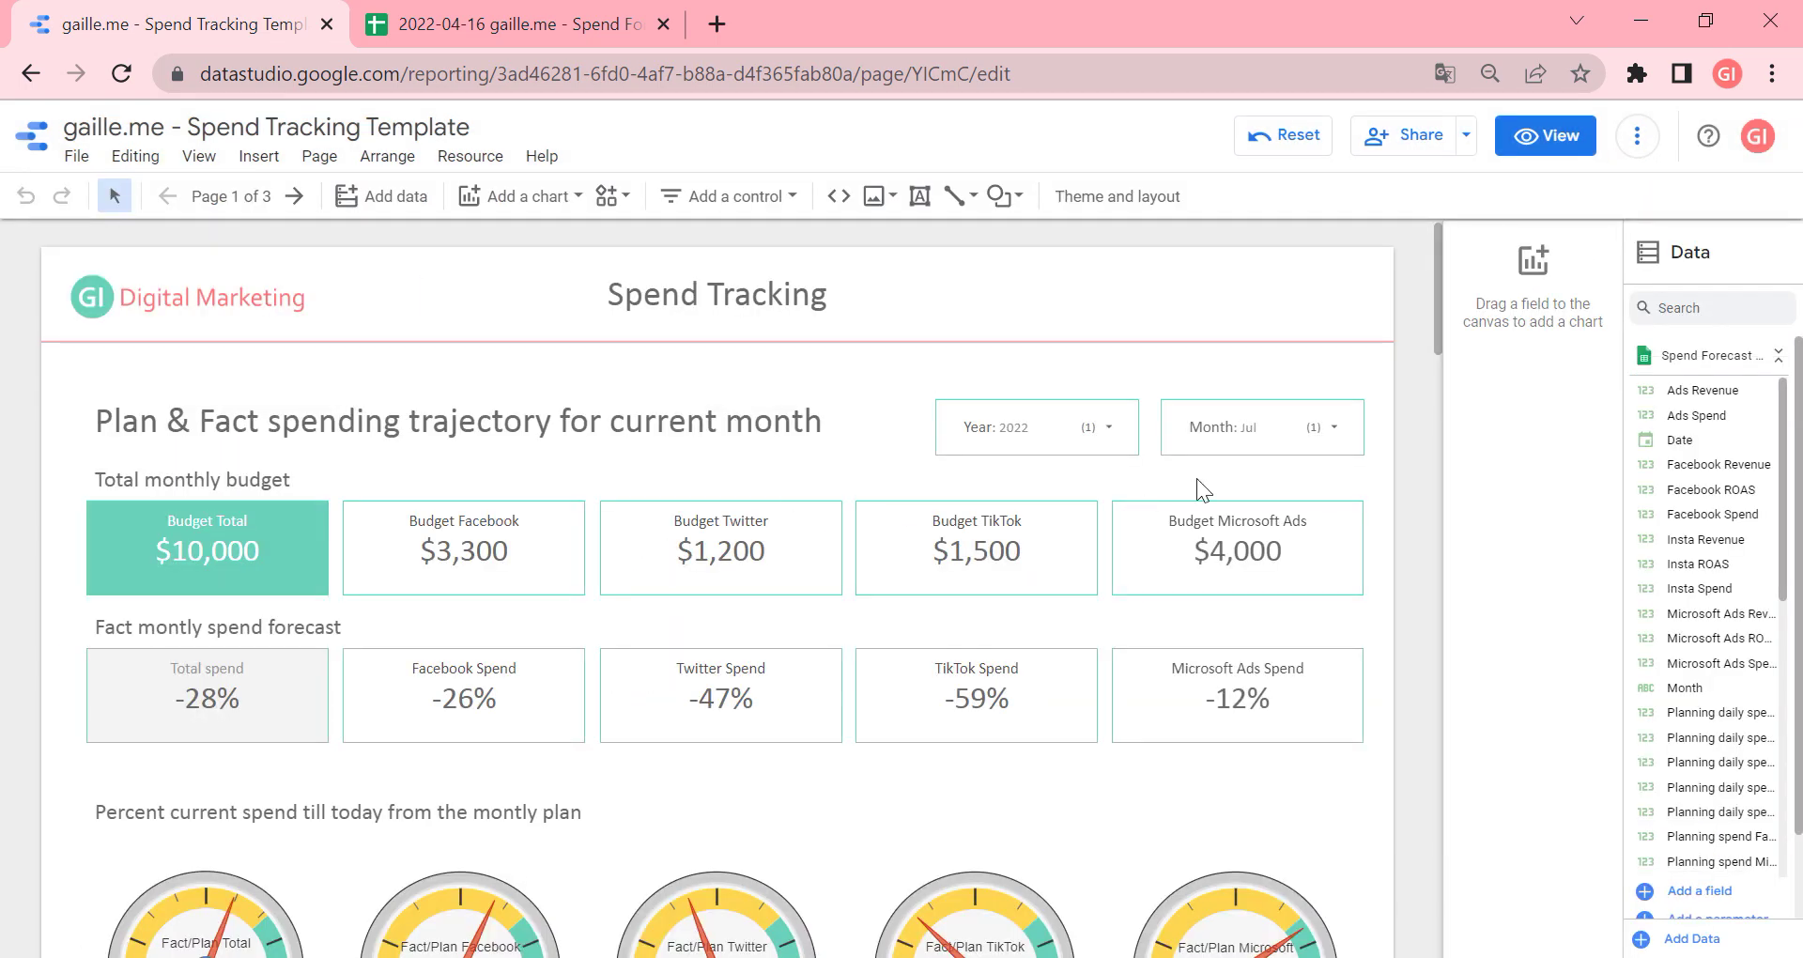
left_click(1548, 139)
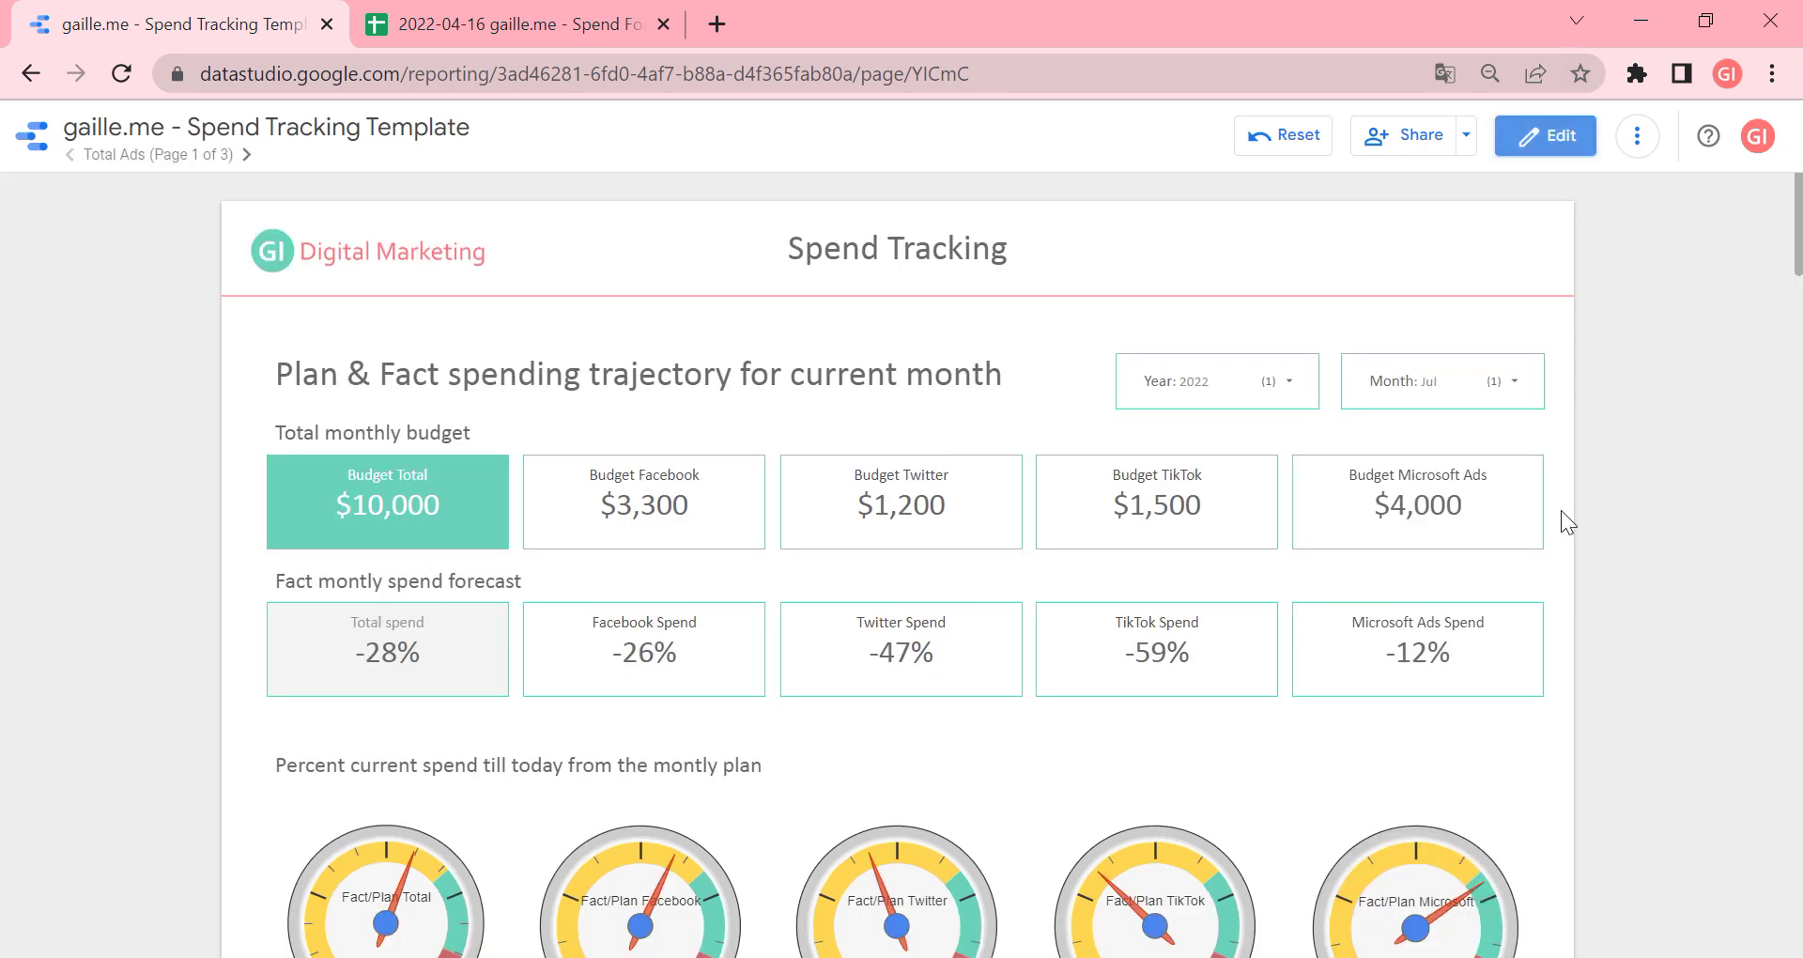